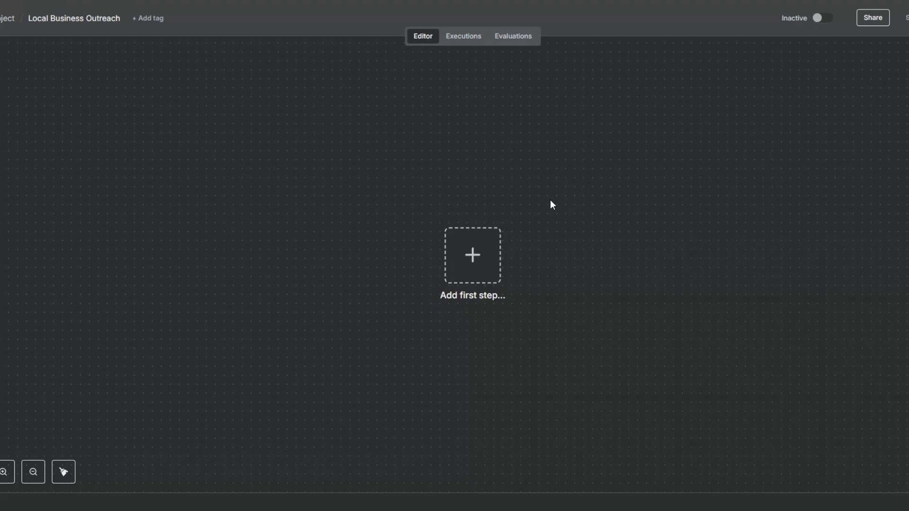
Add a manual trigger as the first node of the Local Business Outreach workflow
left_click(82, 25)
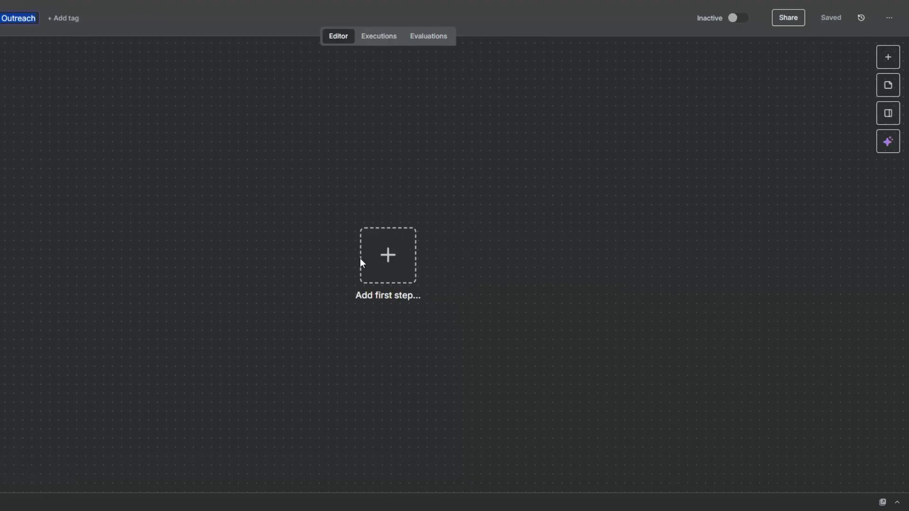
left_click(449, 264)
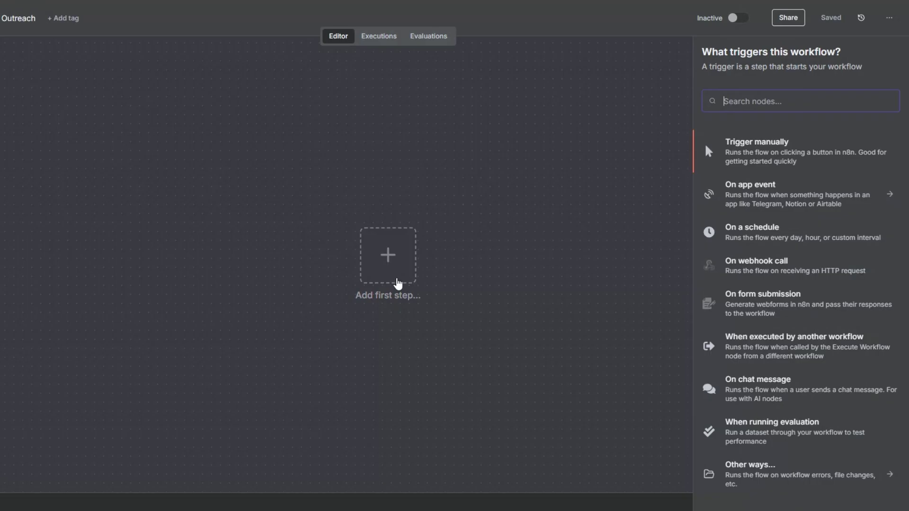
left_click(754, 147)
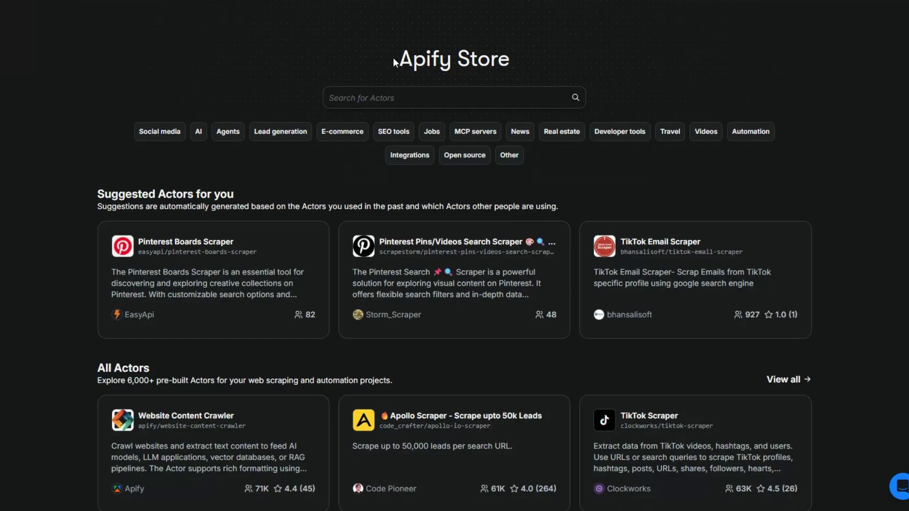
Switch to the Apify Store, search for "google maps scraper" and open the Google Maps Email Extractor
left_click_drag(395, 57, 515, 58)
left_click(433, 100)
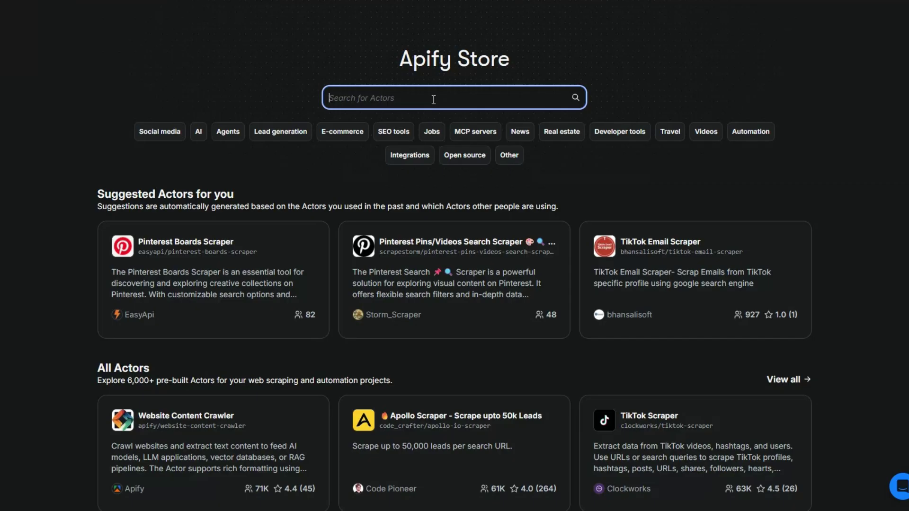
type("google maps ")
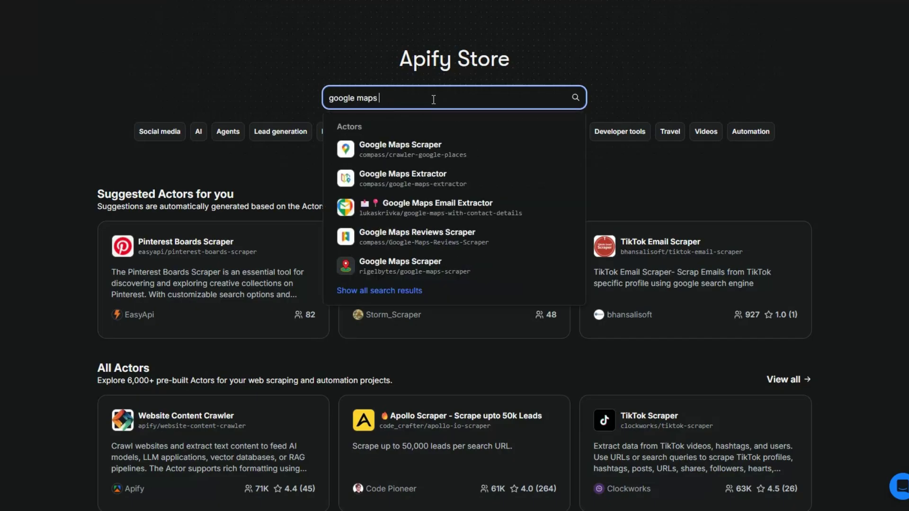
type("scraper")
key("Return")
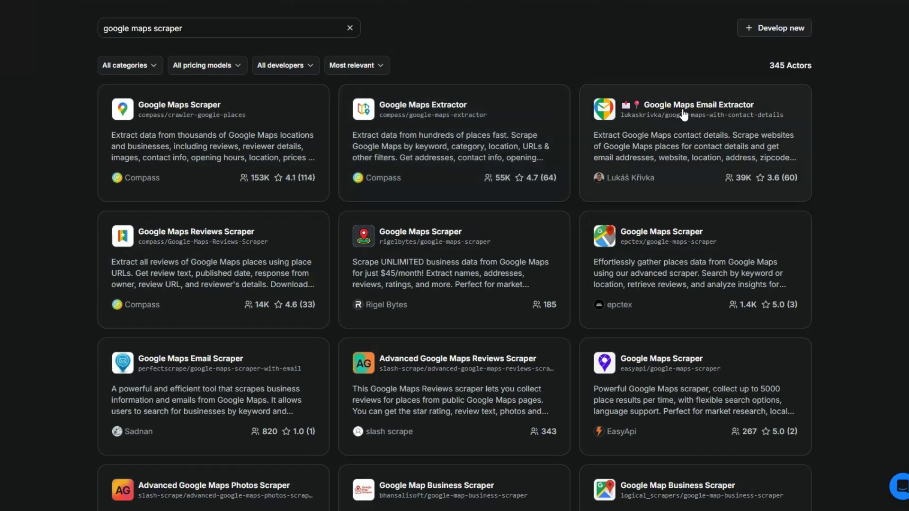
left_click(715, 111)
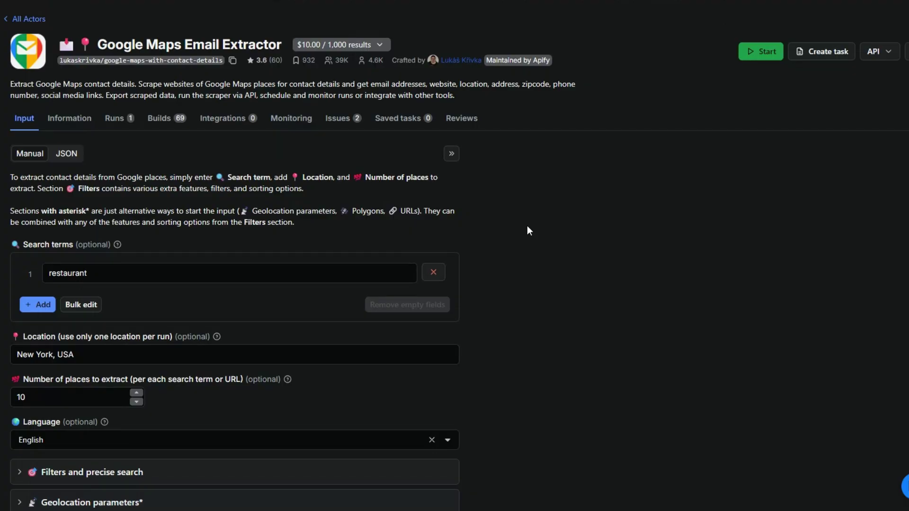
Examine the extractor's search term, location, number of places and language inputs, and the options under Filters and precise search
scroll(529, 231, "down", 2)
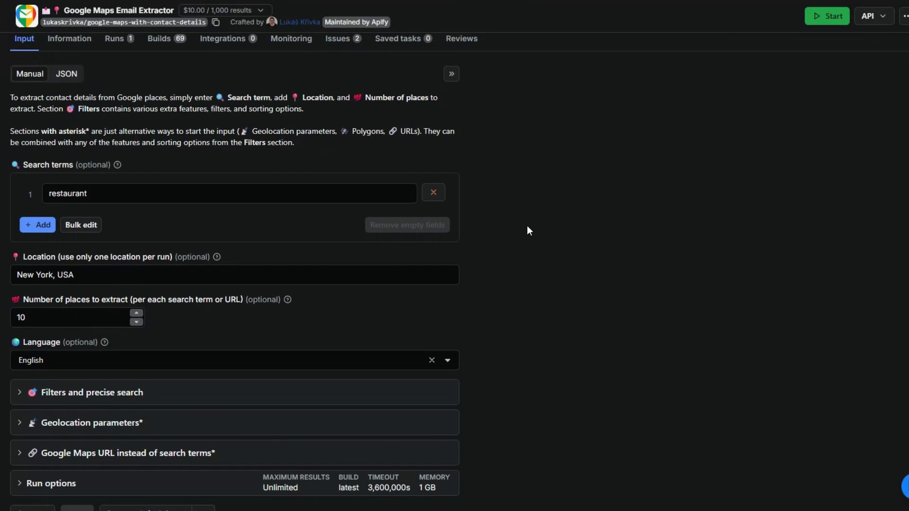
left_click(145, 191)
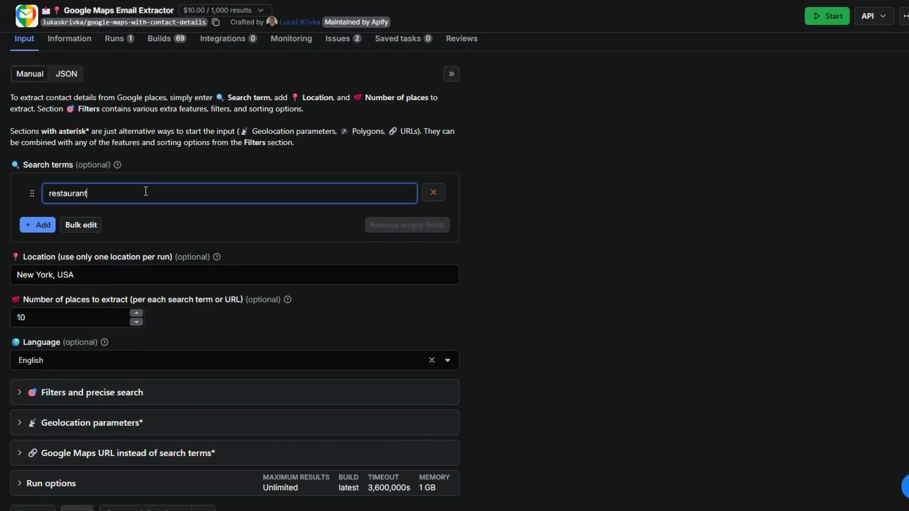
scroll(606, 235, "down", 2)
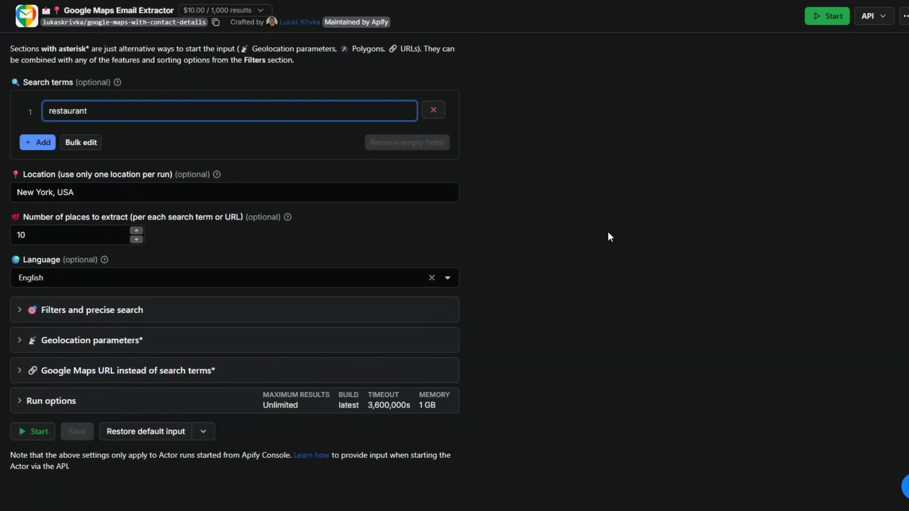
left_click(78, 240)
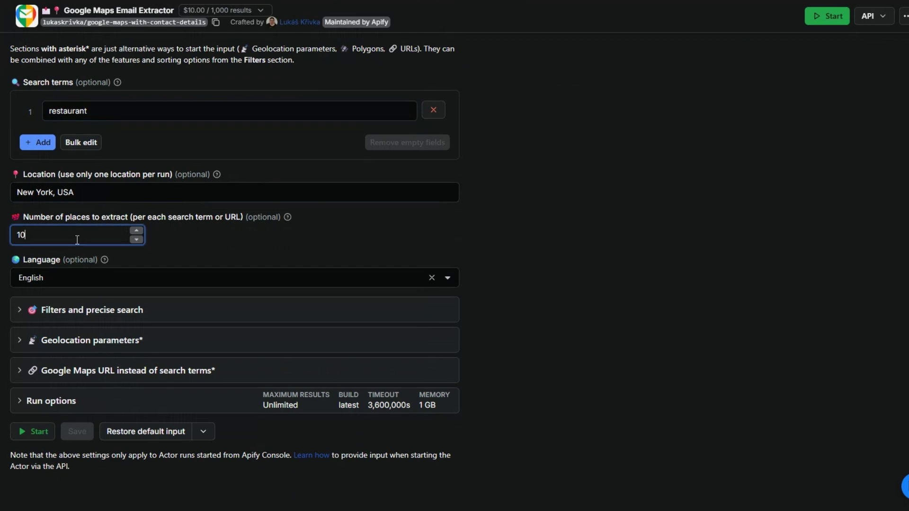
left_click(65, 279)
left_click(140, 261)
left_click(18, 310)
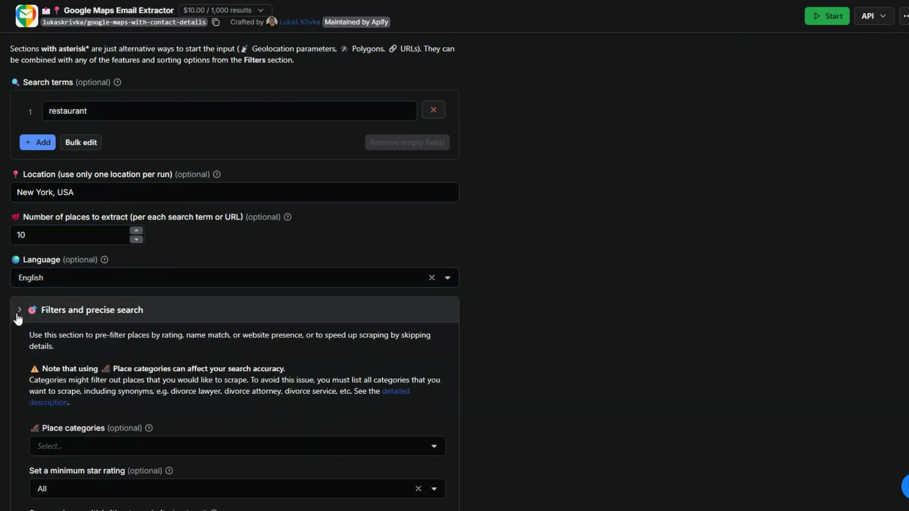
scroll(288, 273, "down", 3)
scroll(287, 273, "down", 2)
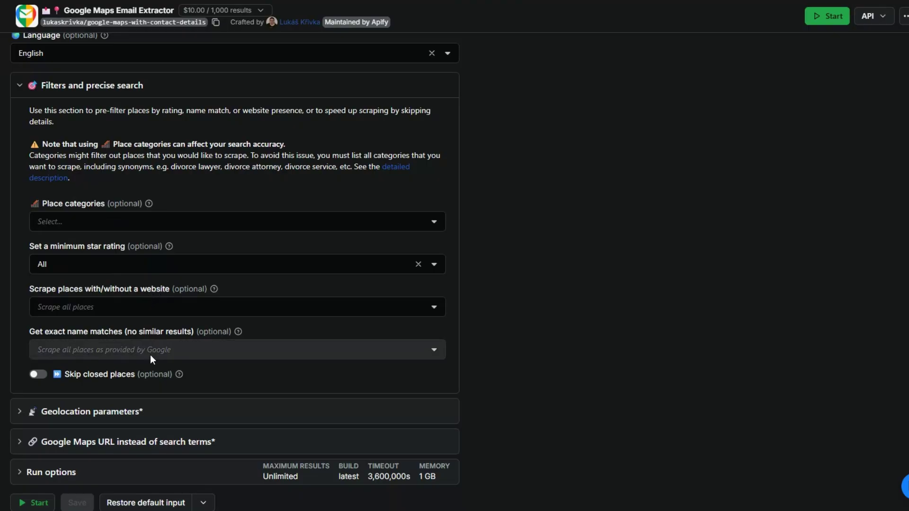
left_click(34, 89)
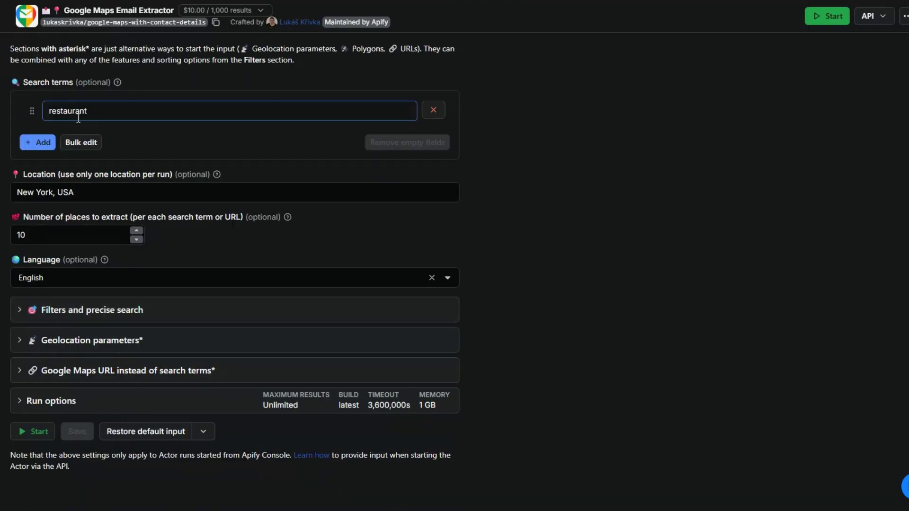
Examine the extractor's geolocation parameters and the section for using Google Maps URLs instead of search terms
left_click(27, 343)
scroll(135, 204, "down", 2)
scroll(135, 203, "down", 1)
scroll(135, 203, "up", 3)
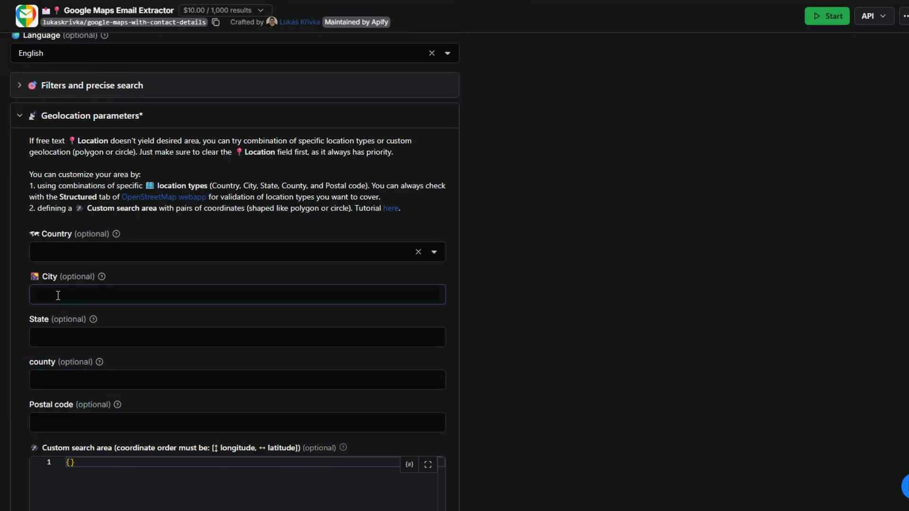
left_click(20, 116)
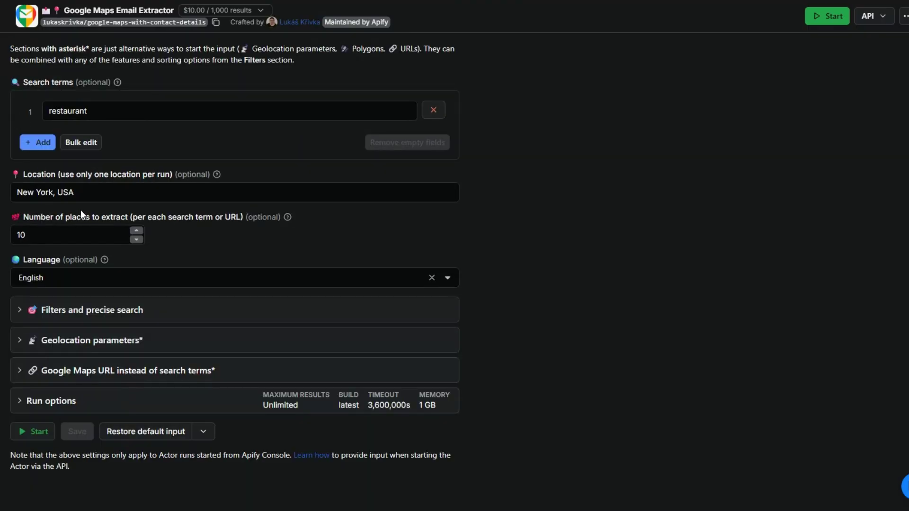
left_click(18, 370)
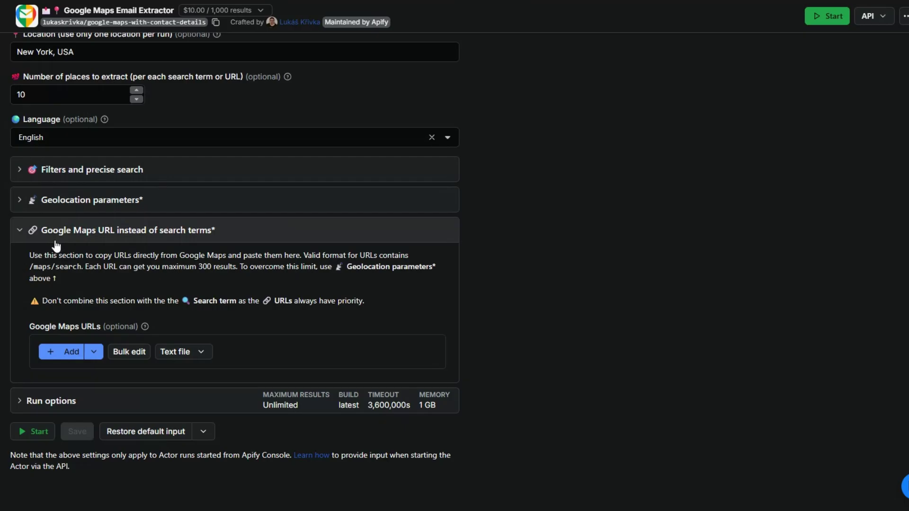
left_click(24, 237)
scroll(90, 336, "up", 2)
Run the extractor with the default search for "restaurant" in New York, USA, with 10 places to extract
left_click(136, 194)
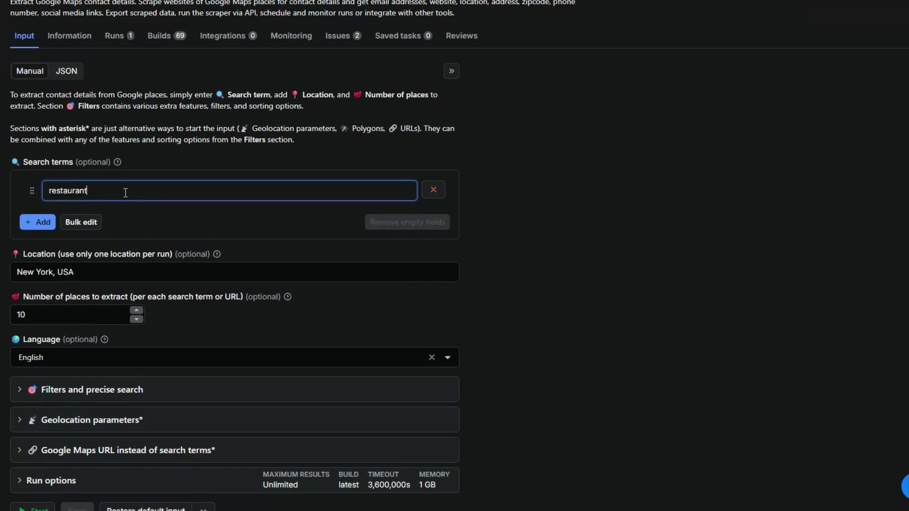
left_click_drag(126, 191, 49, 190)
left_click(105, 190)
left_click(81, 267)
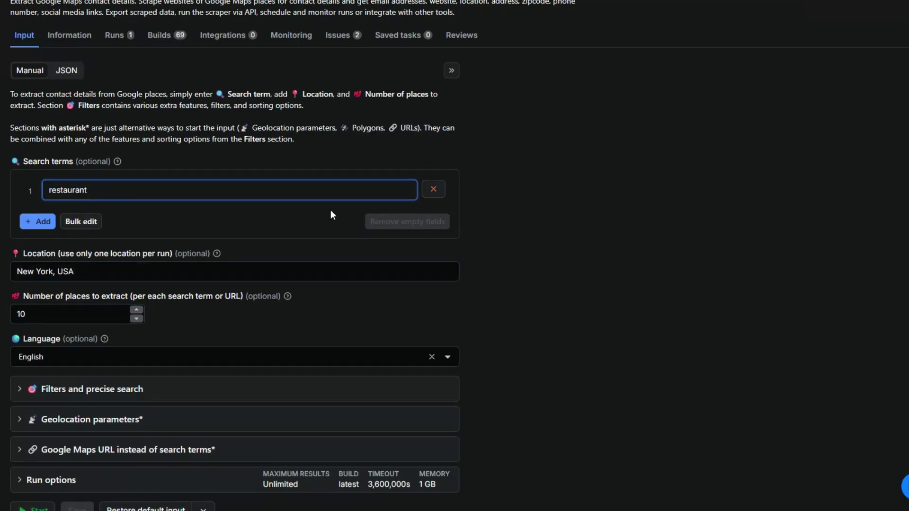
scroll(331, 210, "down", 2)
left_click(38, 432)
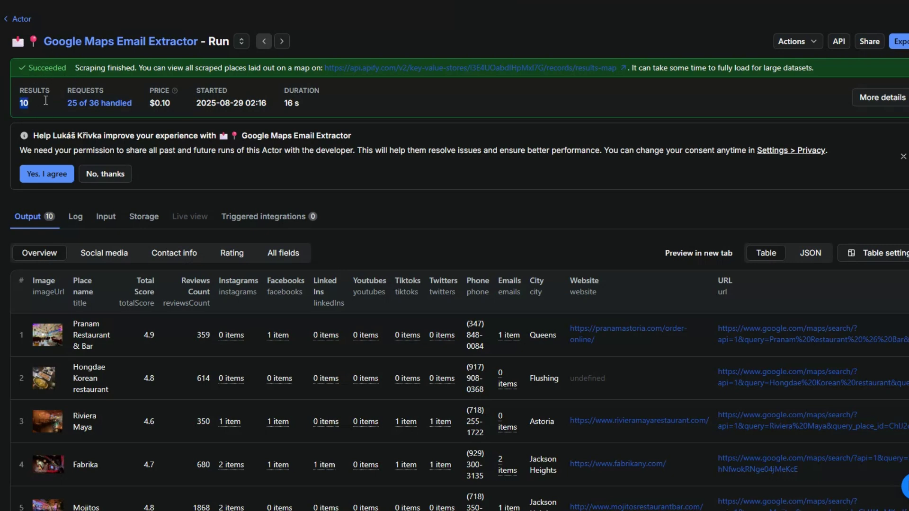
Review the run's output table of scraped places, including social media, phone, email, city and website columns
scroll(349, 175, "down", 6)
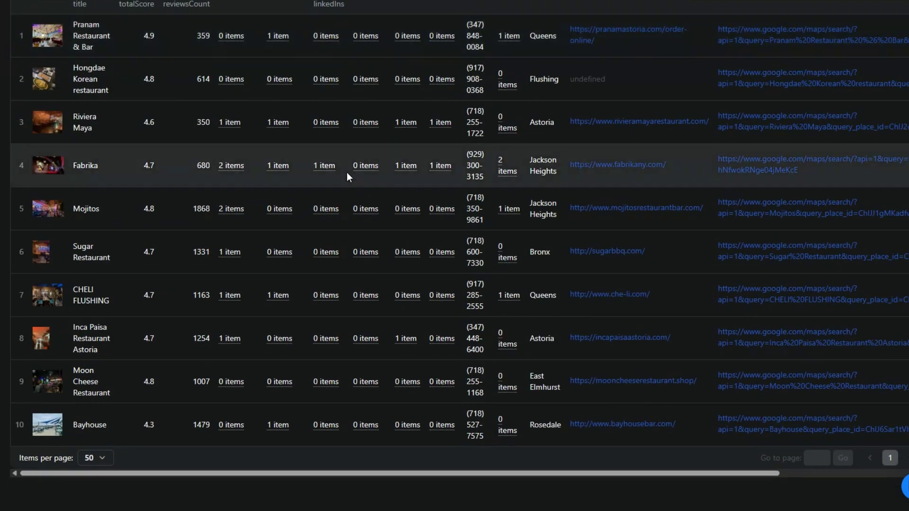
scroll(347, 174, "up", 1)
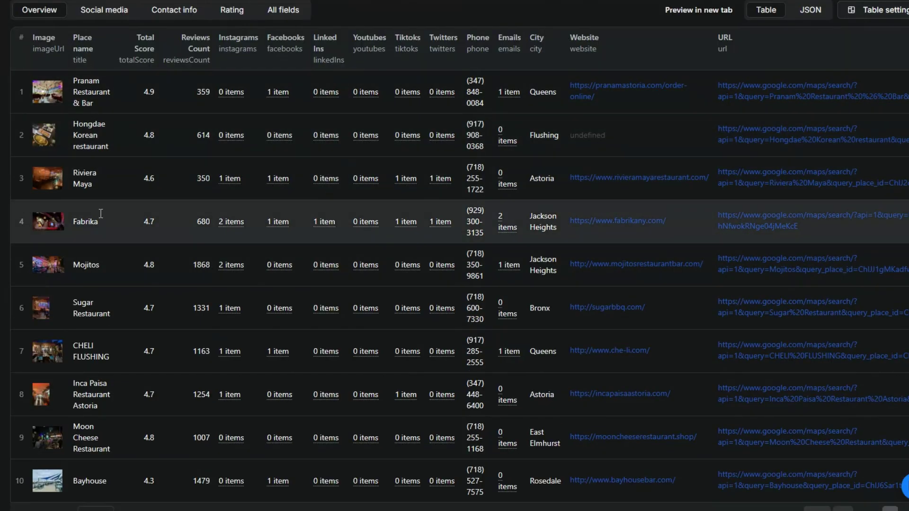
scroll(240, 150, "up", 2)
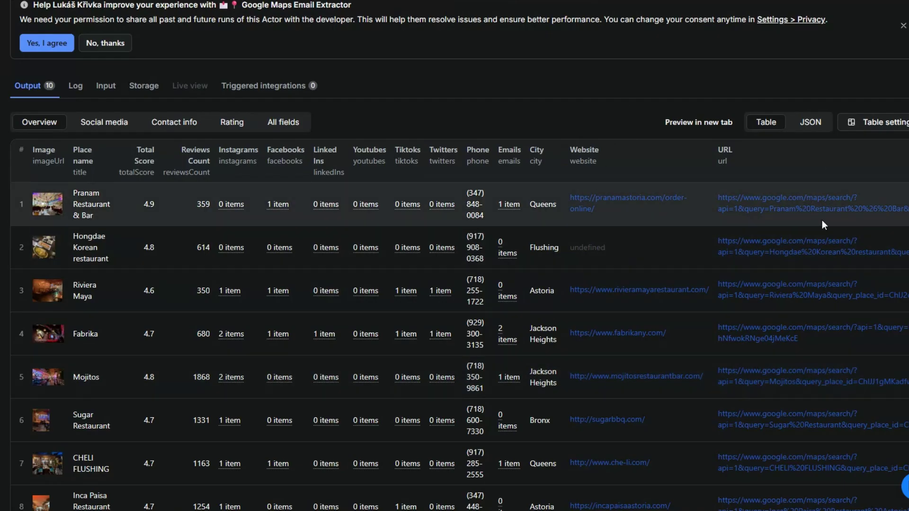
scroll(821, 220, "down", 3)
scroll(821, 226, "up", 3)
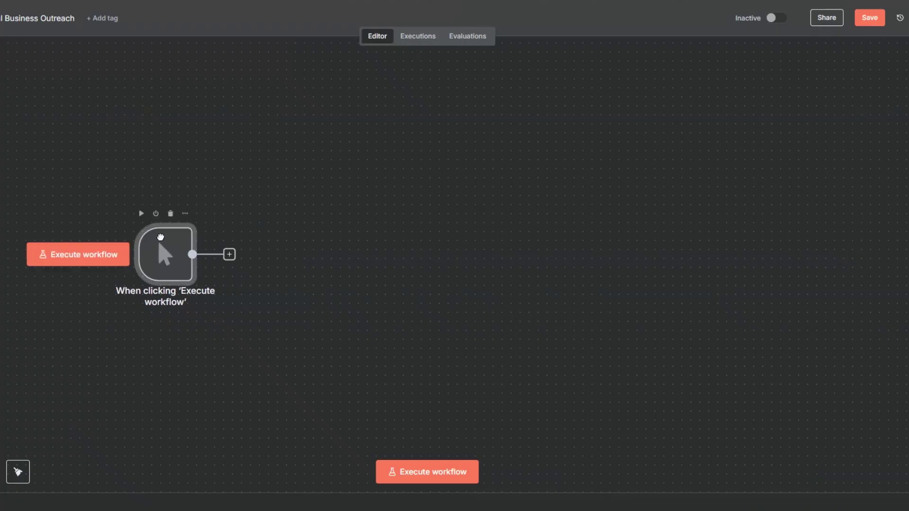
Back in the n8n workflow, add an Apify node with the Run an Actor action after the manual trigger
left_click_drag(160, 238, 127, 238)
left_click(215, 280)
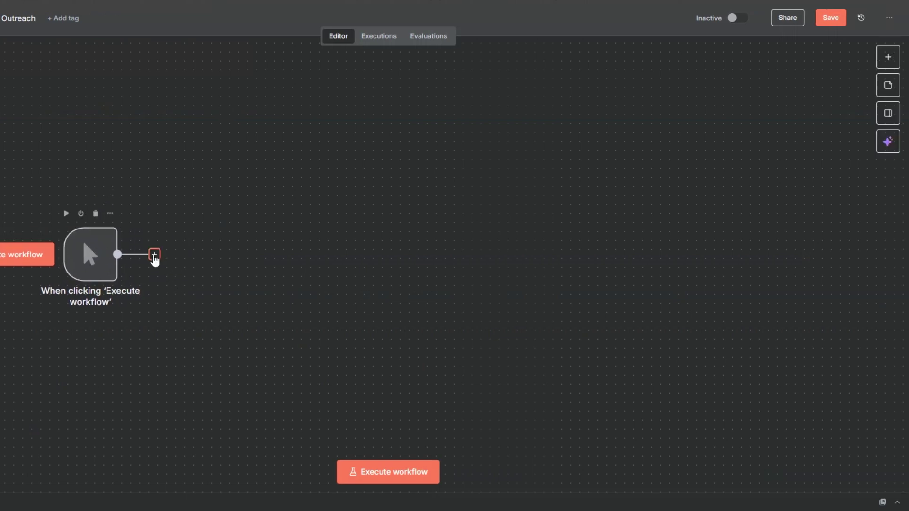
left_click(154, 256)
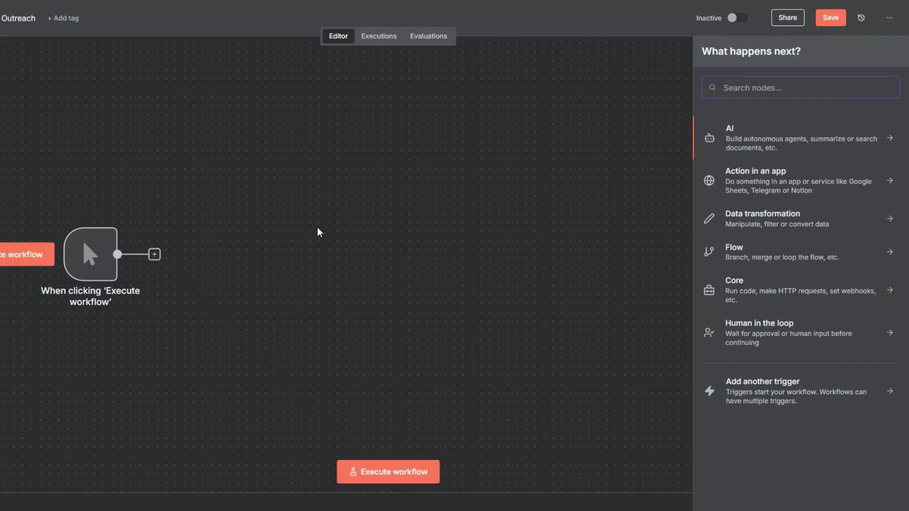
type("apify")
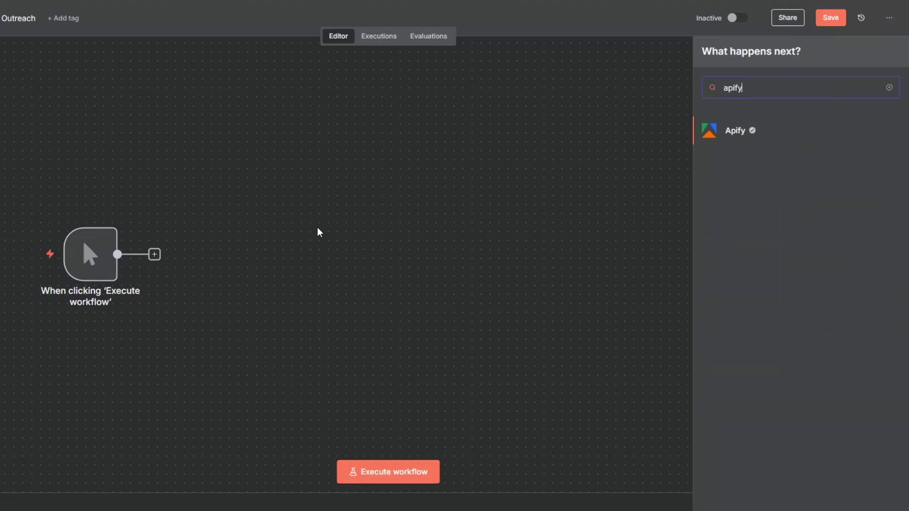
left_click(739, 137)
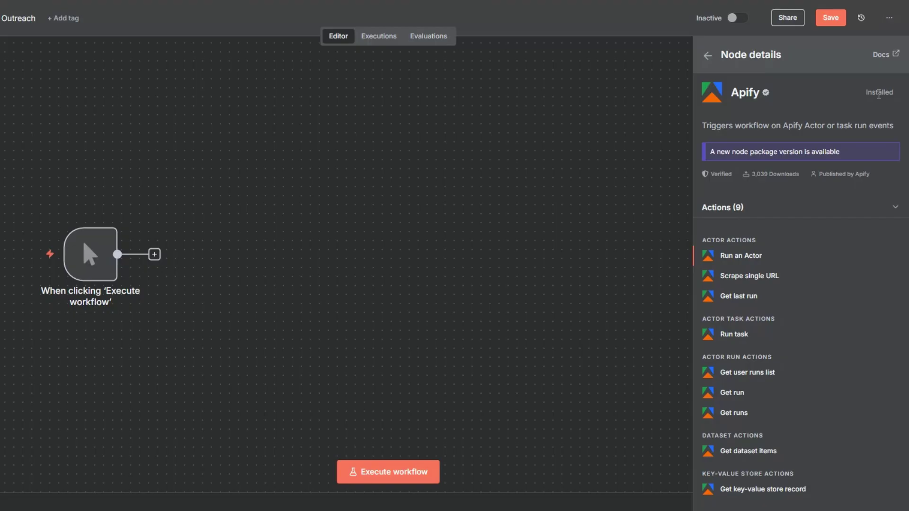
left_click(733, 258)
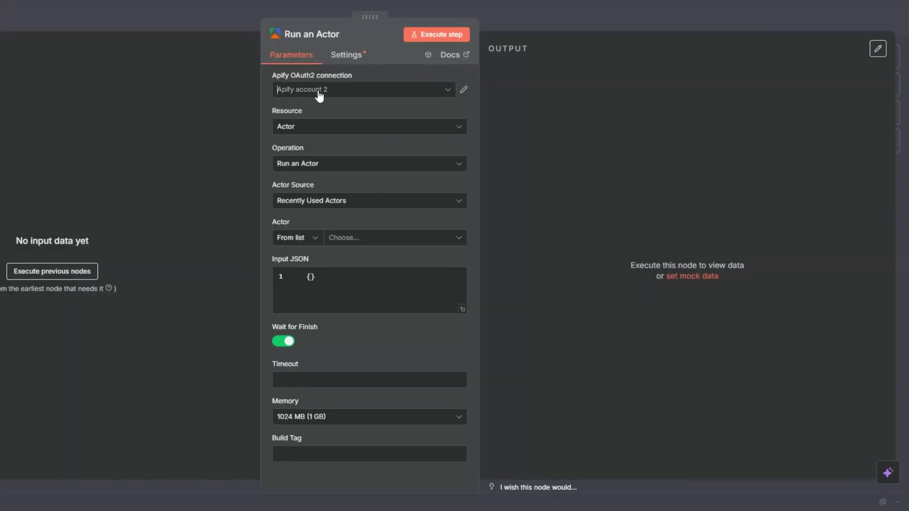
left_click(319, 93)
left_click(335, 175)
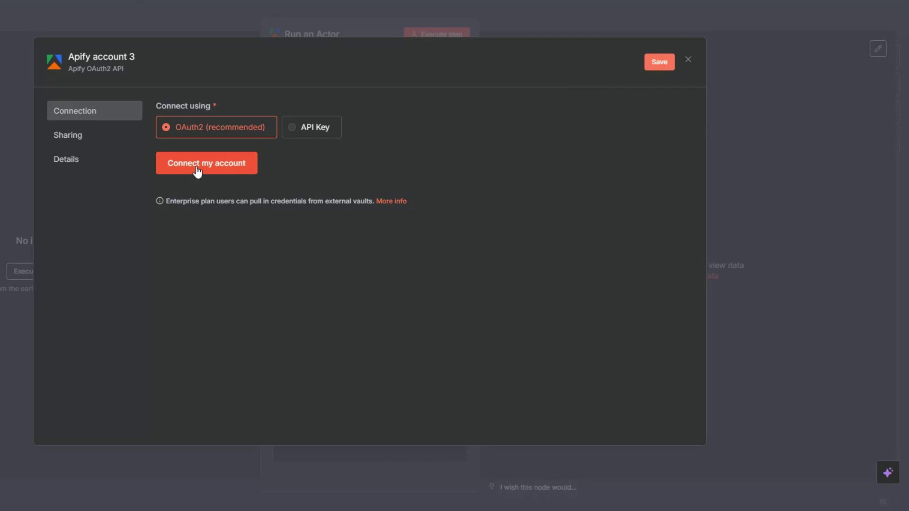
left_click(688, 61)
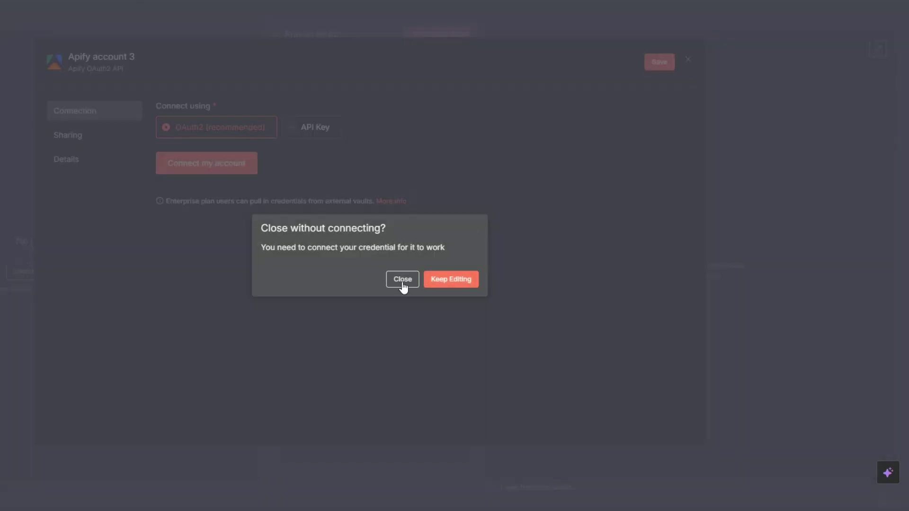
left_click(405, 282)
Set the node's connection to "Apify account" and choose the Google Maps Email Extractor as the actor
left_click(331, 92)
left_click(331, 121)
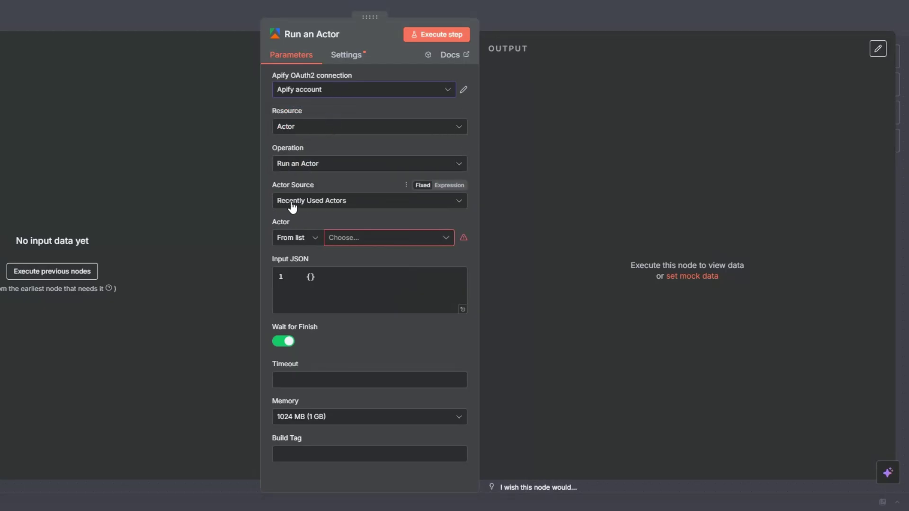
left_click(349, 239)
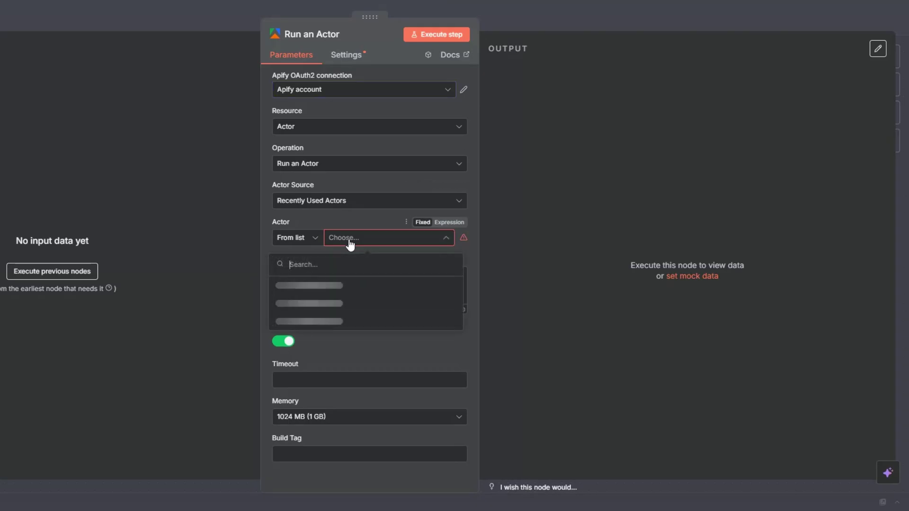
left_click(348, 286)
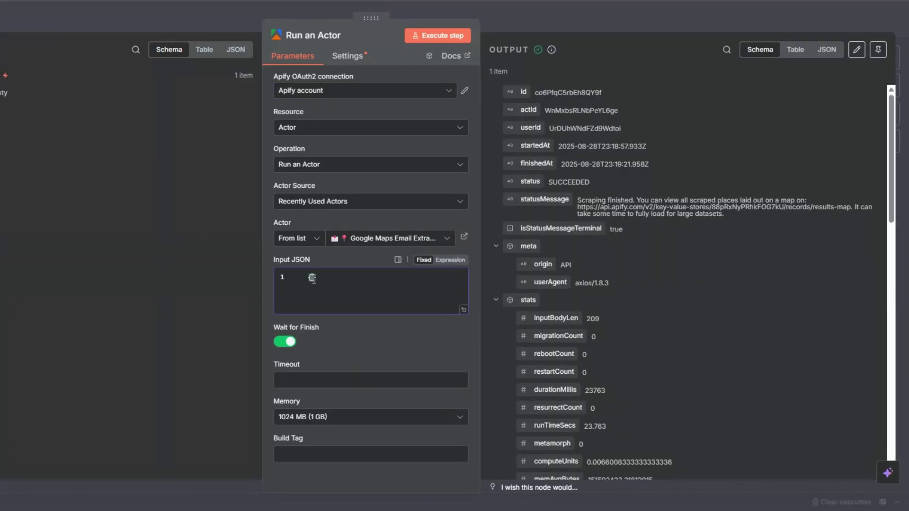
Switch the Run an Actor node's Input JSON to an expression and clear its default braces in the expanded editor
left_click(445, 260)
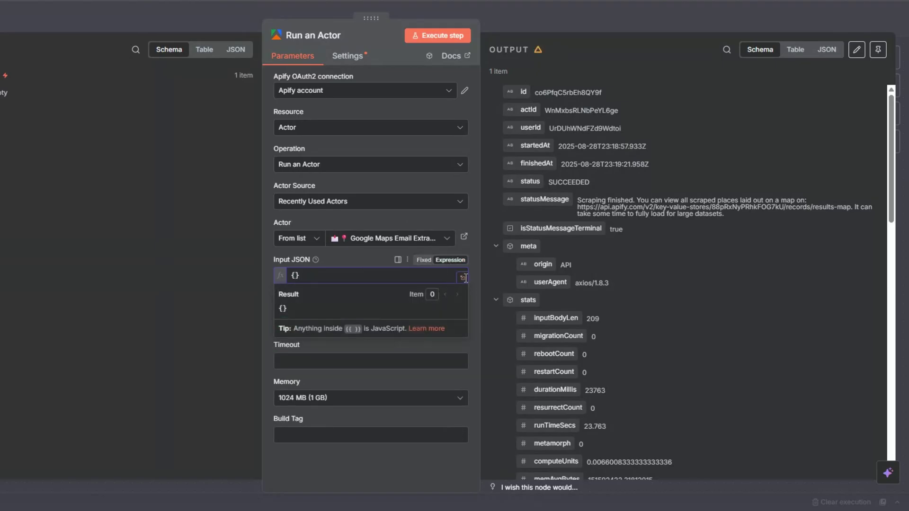
left_click(463, 279)
key("BackSpace")
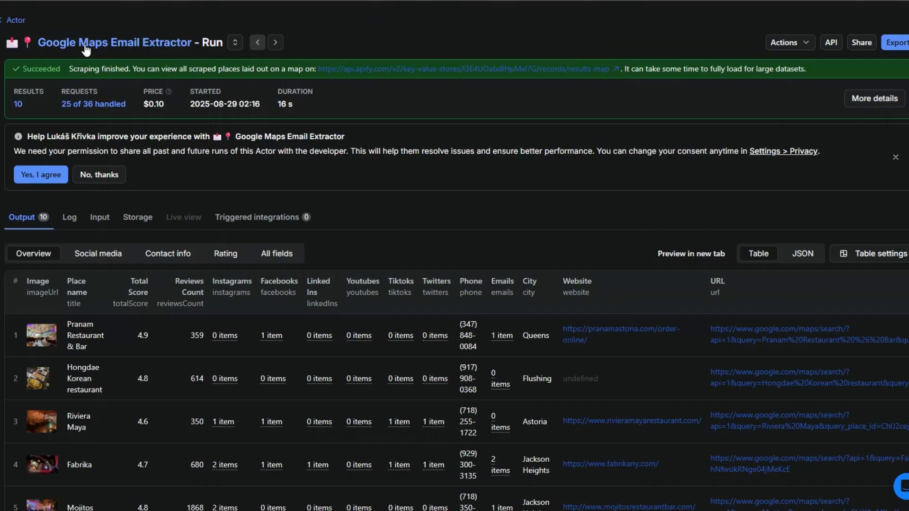
In Apify, open the Google Maps Email Extractor's input in JSON form and copy the whole code
left_click(86, 46)
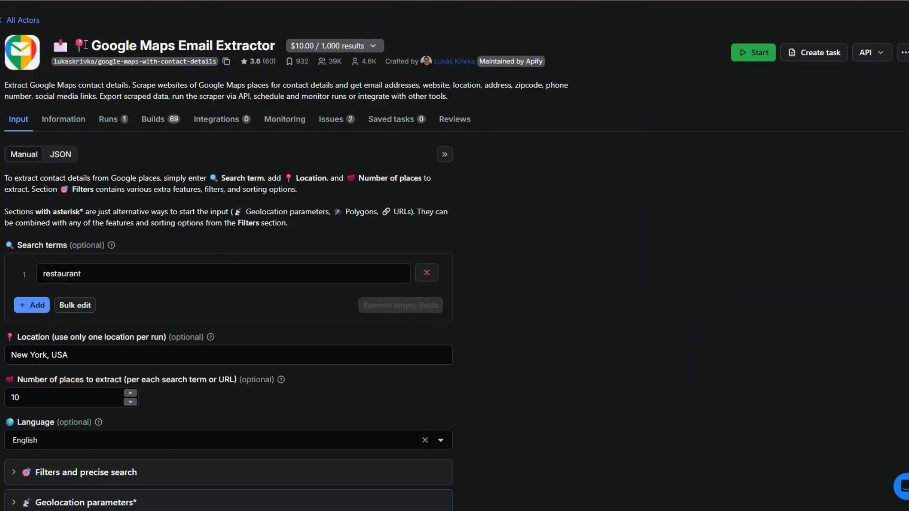
left_click(62, 155)
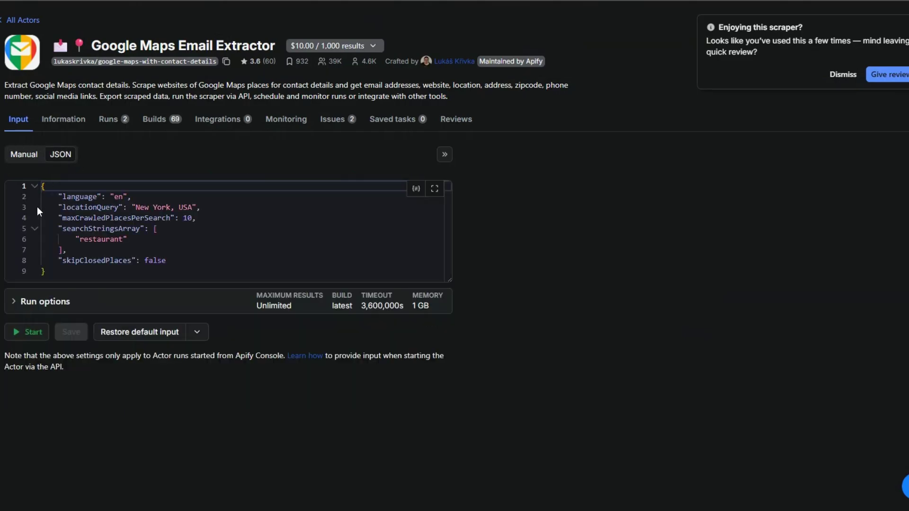
key("ctrl+a")
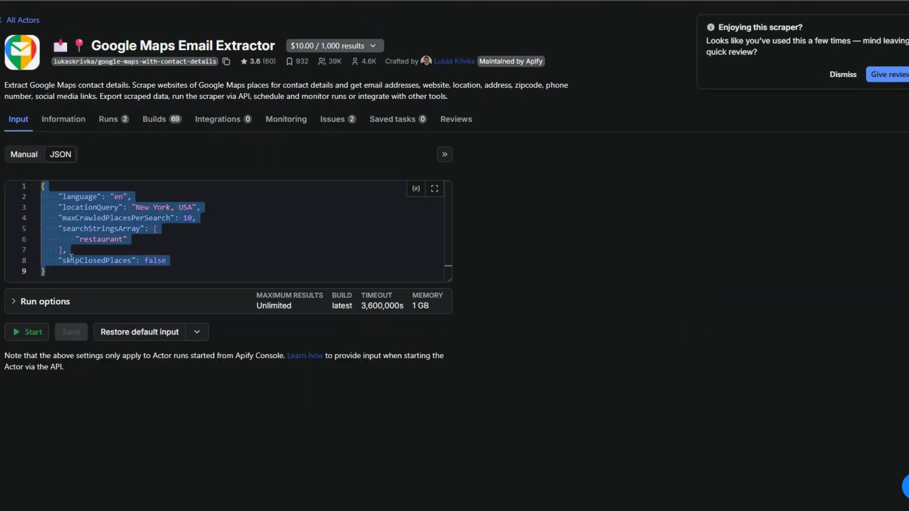
right_click(71, 260)
left_click(102, 354)
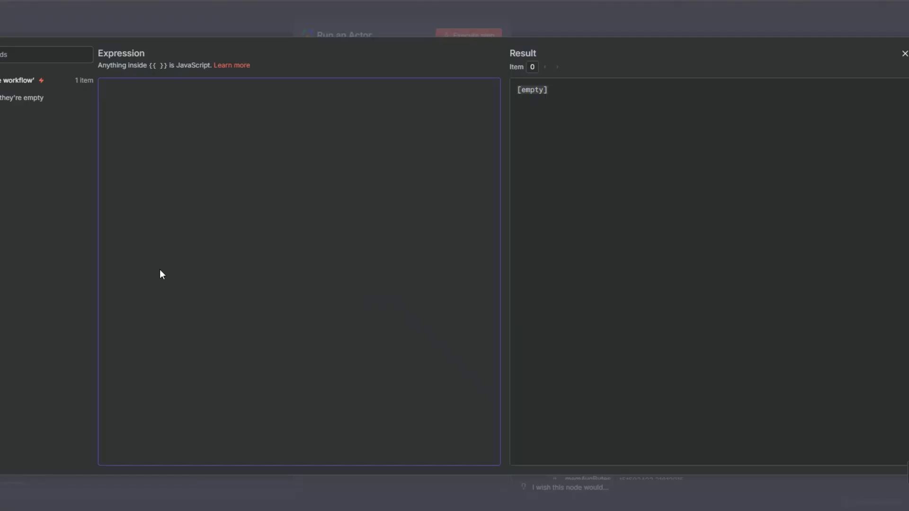
Back in n8n, paste the copied extractor input as the Input JSON expression and close the expanded editor
key("ctrl+v")
key("Escape")
scroll(320, 232, "down", 1)
scroll(320, 231, "up", 1)
Execute the Run an Actor node, check its output for the run status and defaultDatasetId, and return to the canvas
left_click(440, 36)
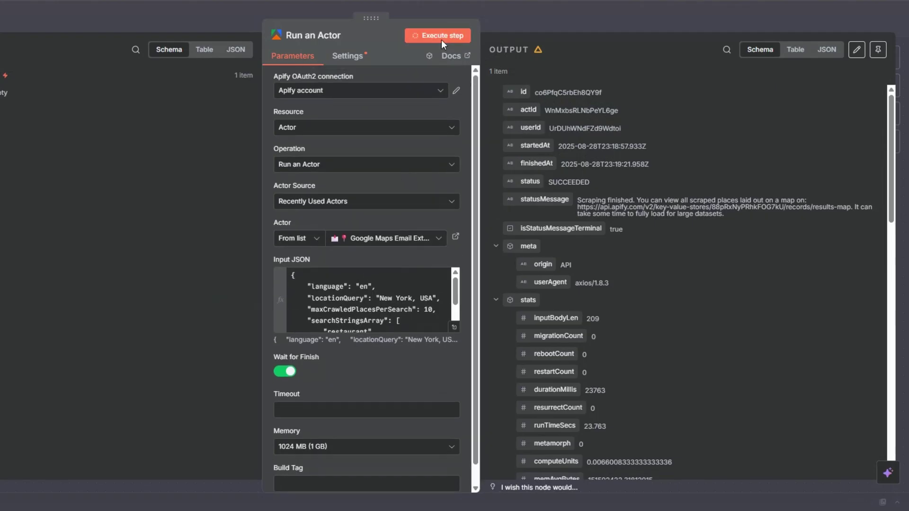
scroll(390, 298, "down", 2)
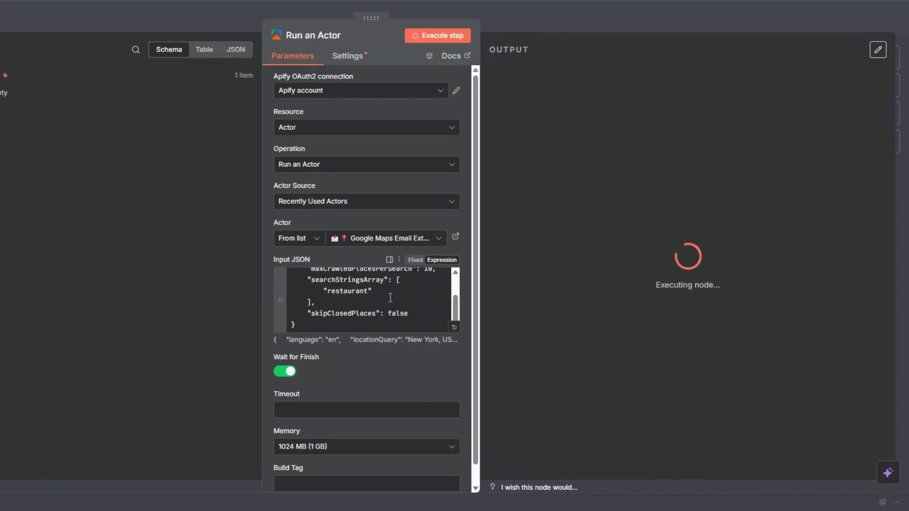
scroll(390, 298, "up", 2)
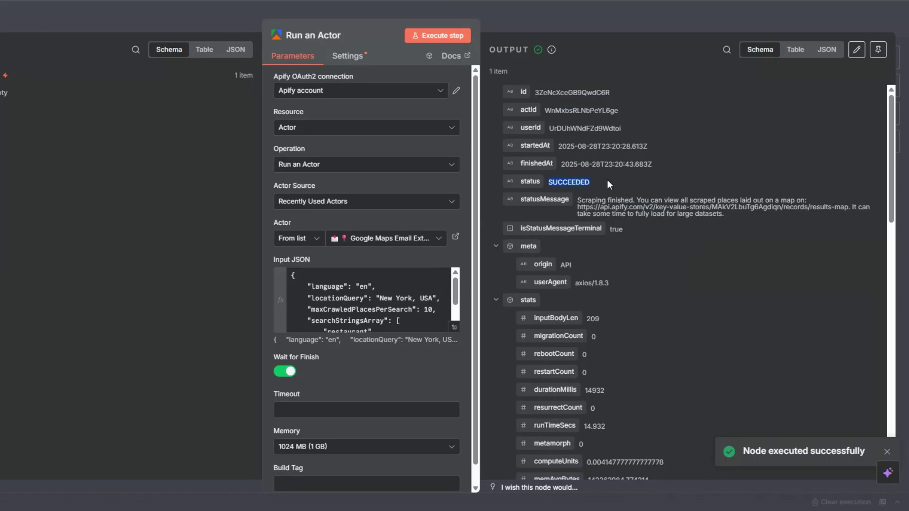
scroll(689, 283, "down", 6)
scroll(688, 282, "down", 5)
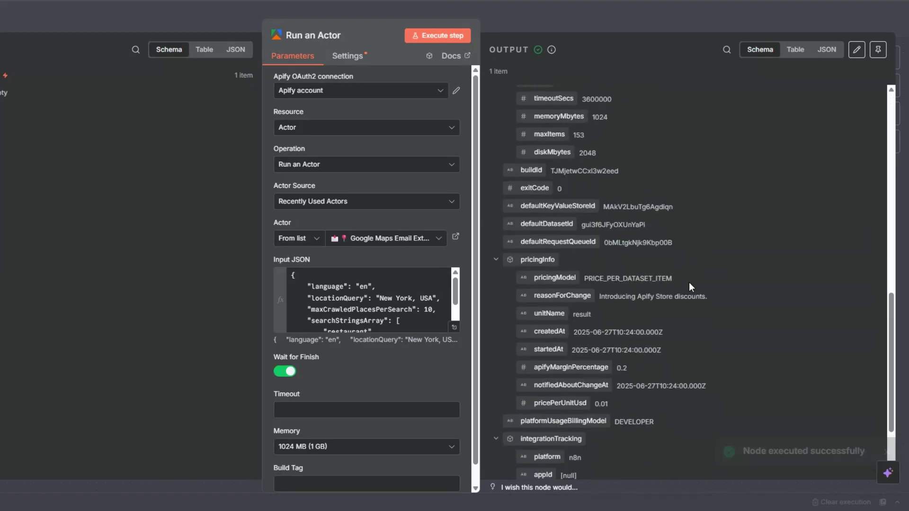
left_click_drag(575, 223, 655, 224)
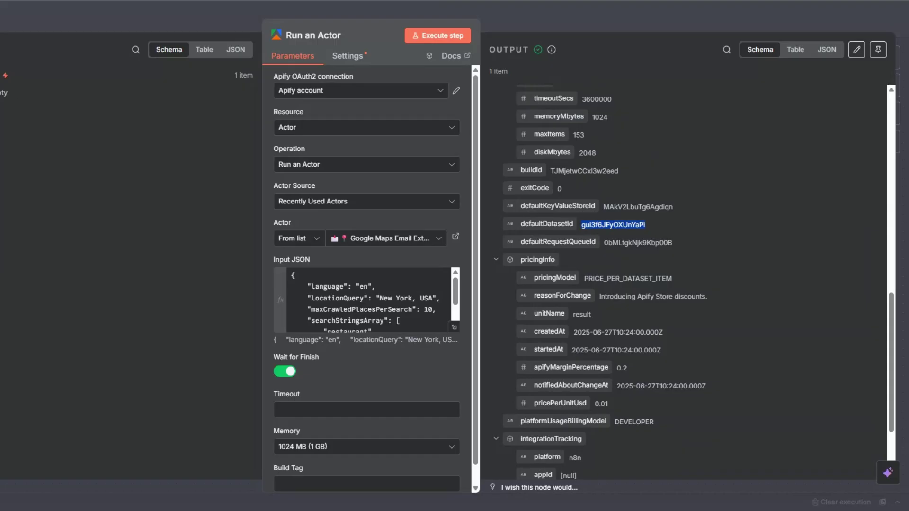
key("Escape")
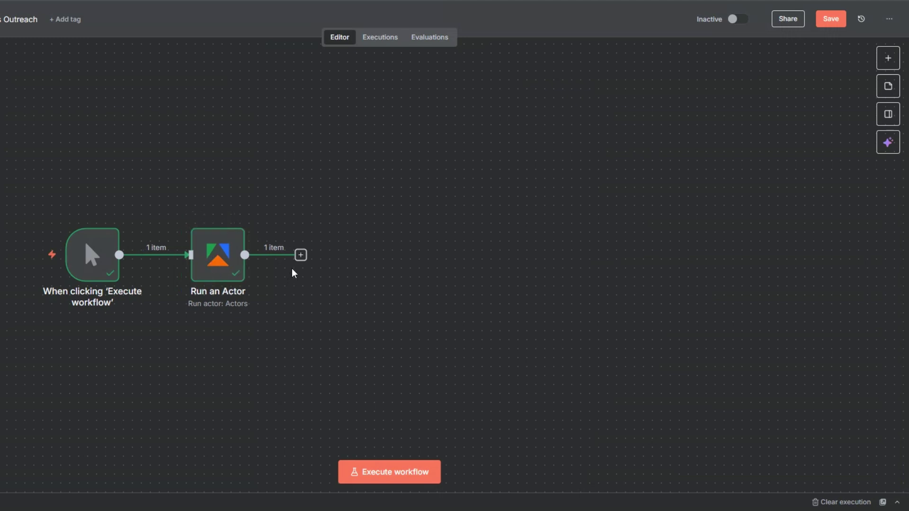
Add an Apify node with the Get dataset items action after the Run an Actor node
left_click(300, 256)
type("api")
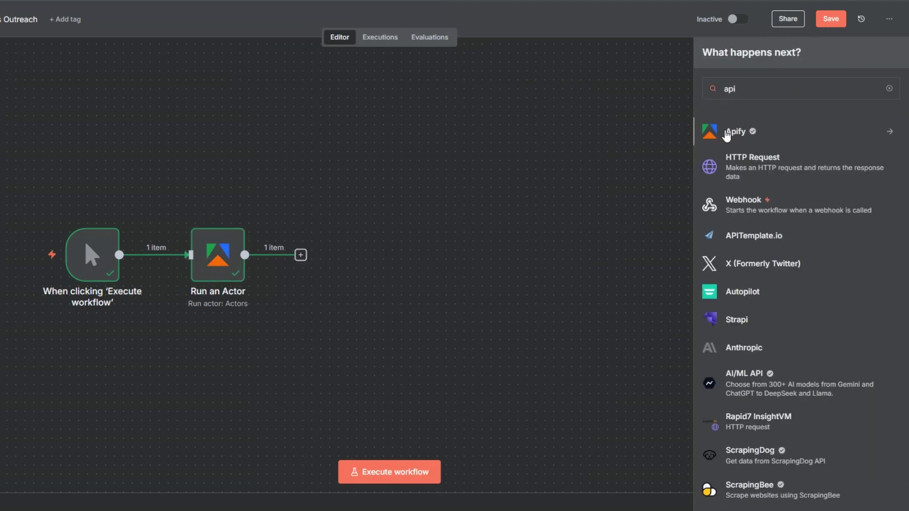
left_click(727, 136)
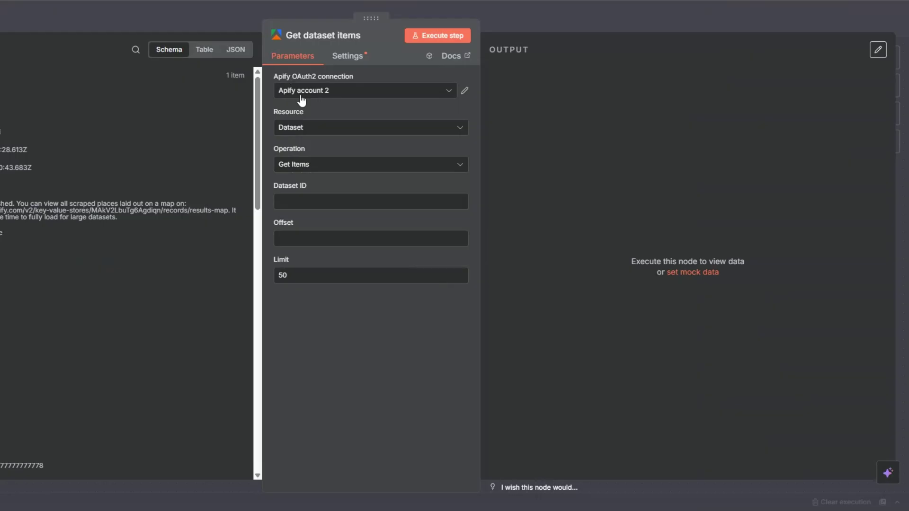
Execute the Get dataset items node with the connection "Apify account" and the Dataset ID mapped to {{ $json.defaultDatasetId }}
left_click(305, 92)
left_click(317, 122)
scroll(128, 275, "down", 10)
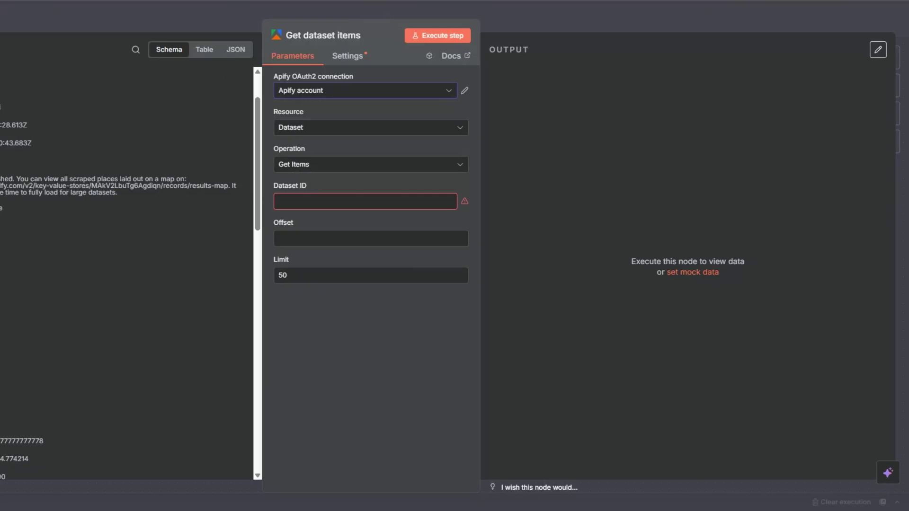
scroll(118, 270, "down", 2)
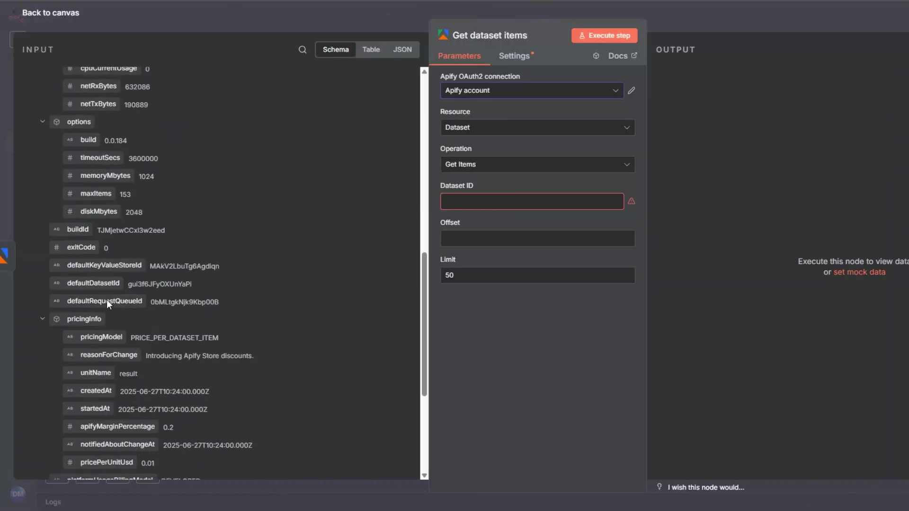
left_click_drag(93, 284, 458, 205)
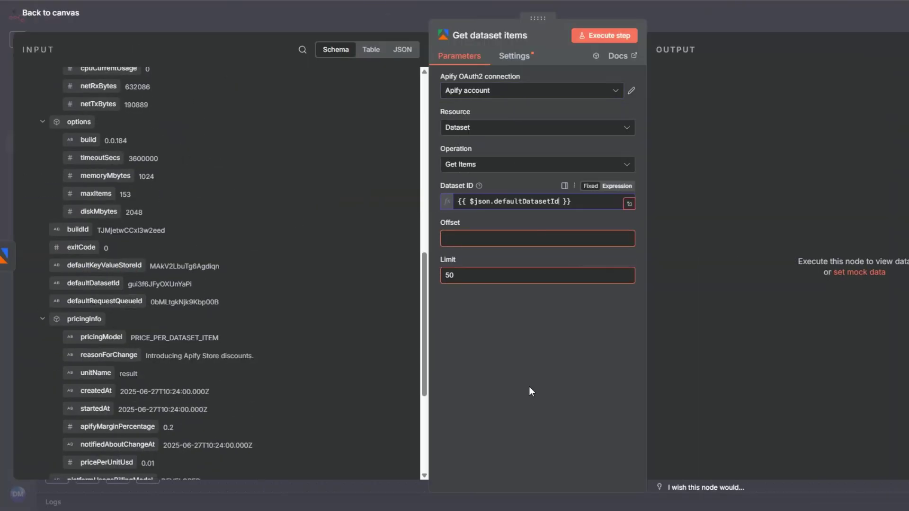
left_click(609, 36)
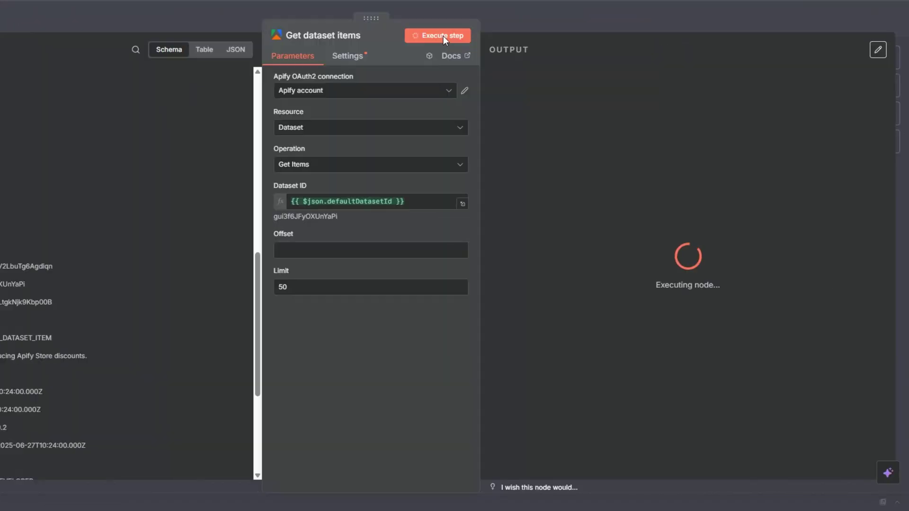
Examine the scraped business fields in the dataset output, including address, categories, emails, phones, social links and website
scroll(658, 253, "down", 7)
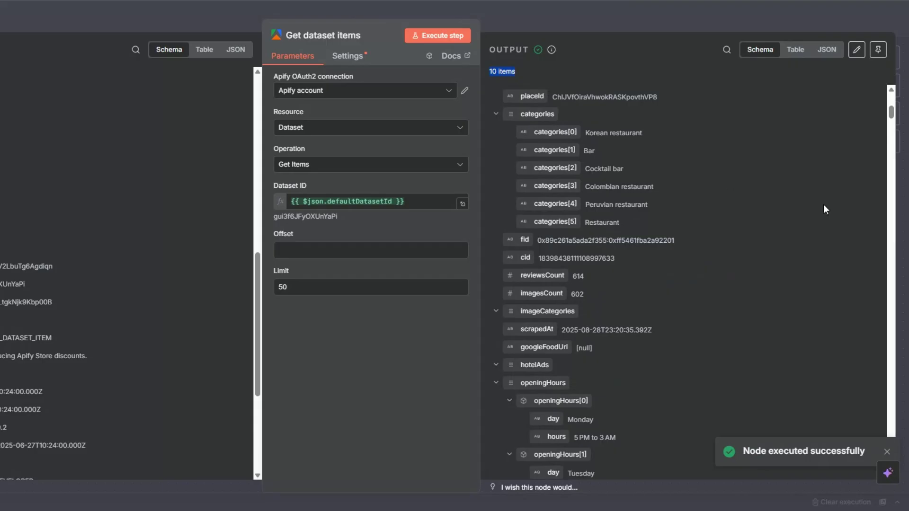
scroll(881, 99, "up", 7)
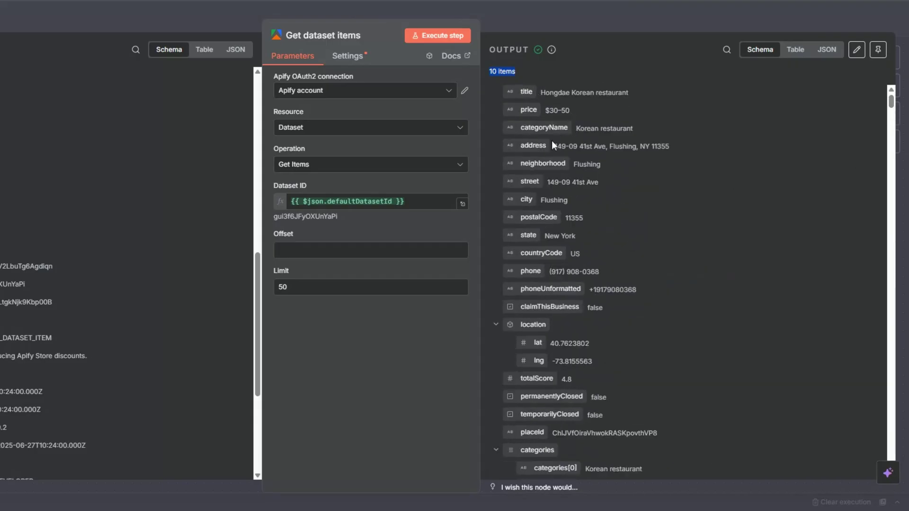
scroll(552, 210, "down", 3)
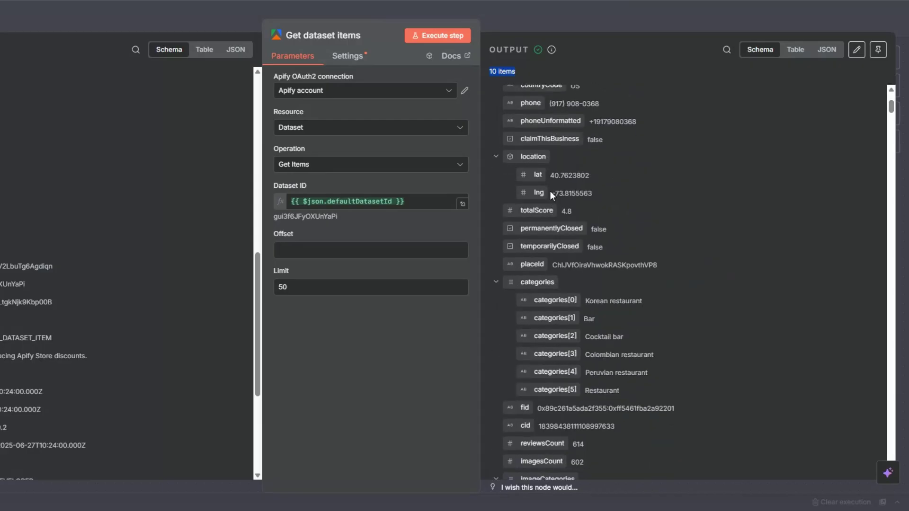
scroll(561, 201, "down", 9)
scroll(561, 201, "down", 11)
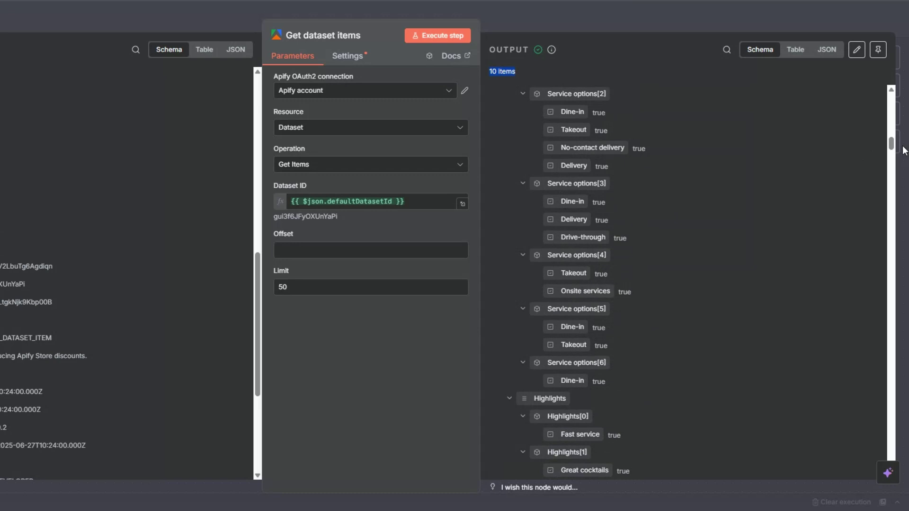
left_click_drag(890, 143, 898, 340)
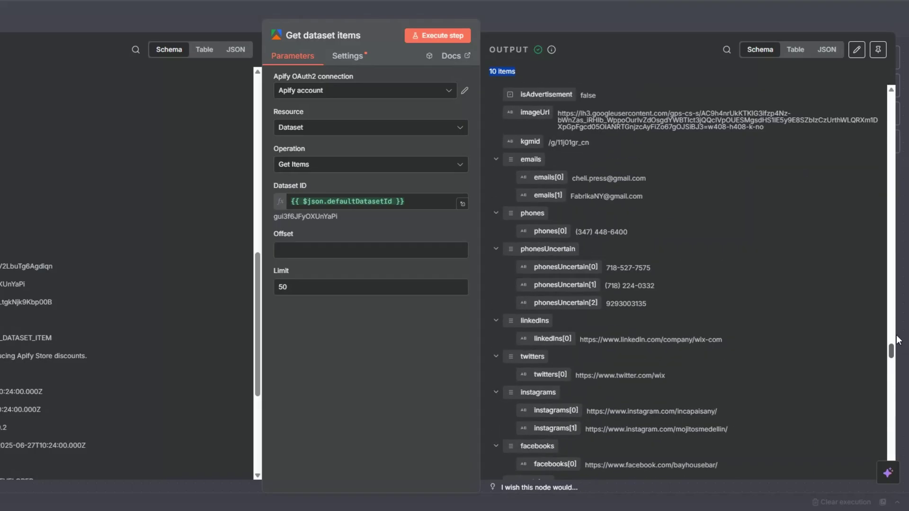
scroll(776, 259, "up", 5)
scroll(595, 258, "down", 5)
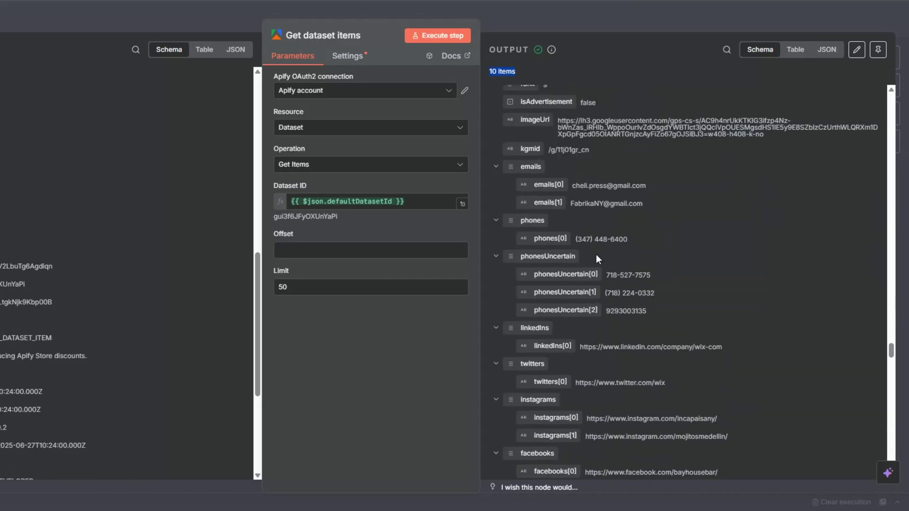
scroll(595, 254, "down", 3)
scroll(595, 254, "down", 3)
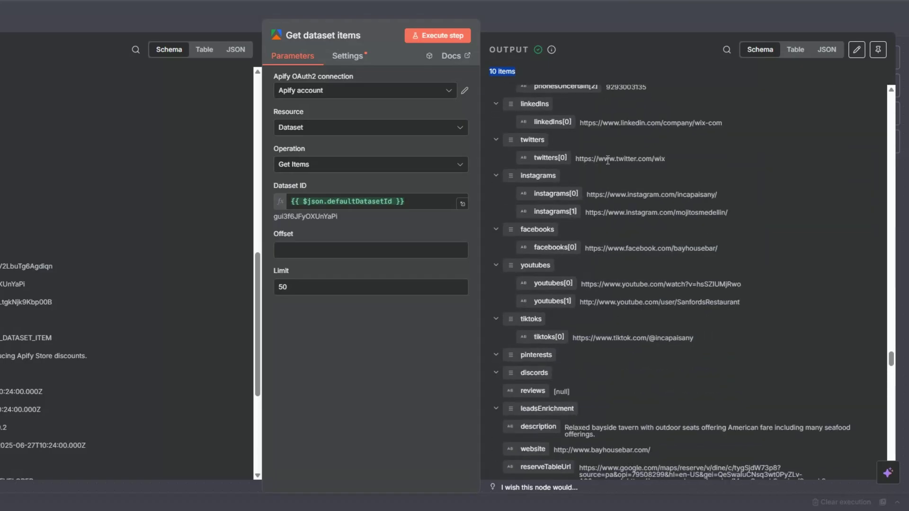
scroll(631, 329, "down", 14)
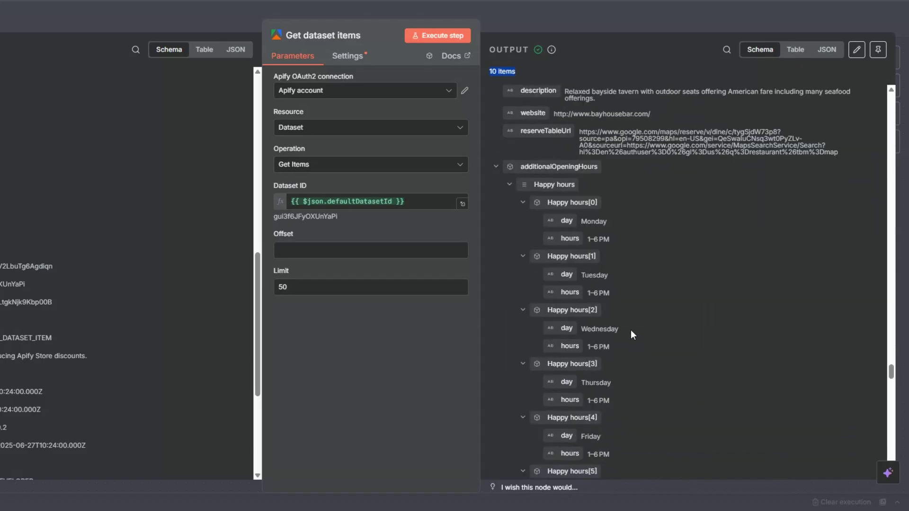
left_click_drag(892, 381, 892, 461)
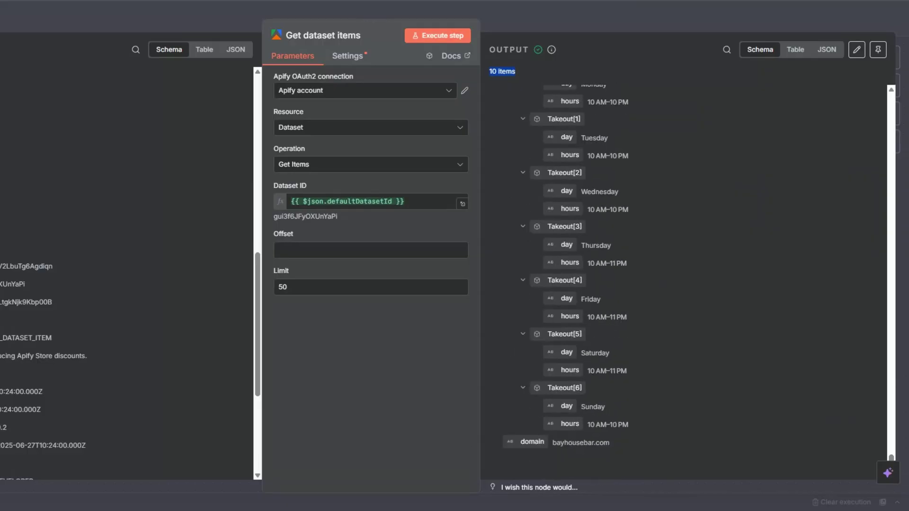
key("Escape")
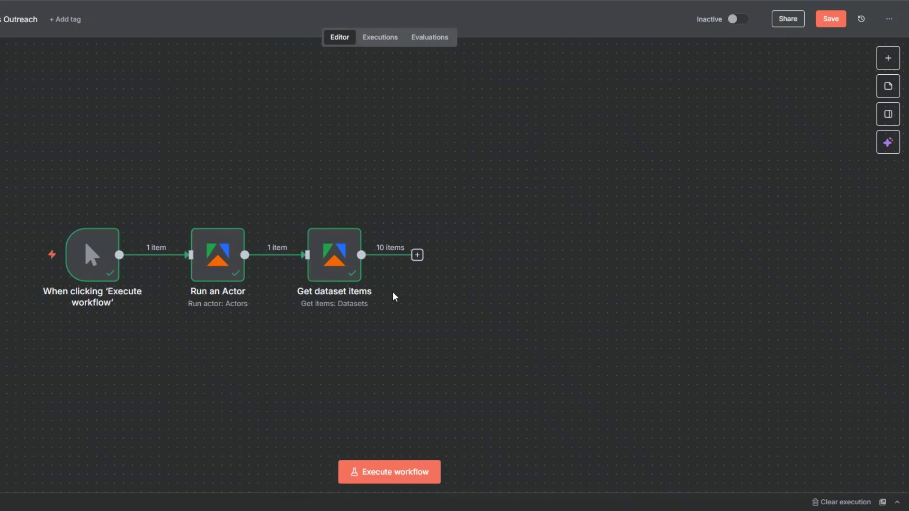
Save the workflow and rename the Run an Actor node as "Local Business Scraper"
left_click(831, 19)
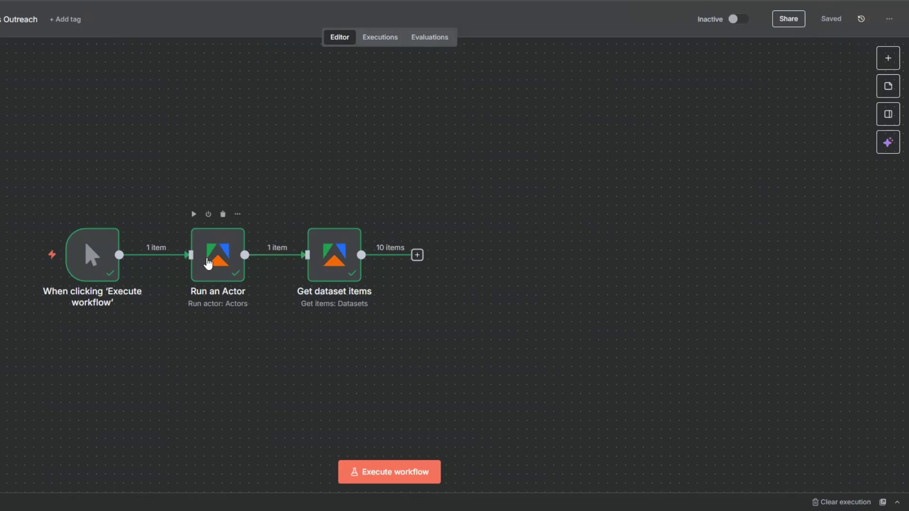
right_click(209, 287)
left_click(234, 307)
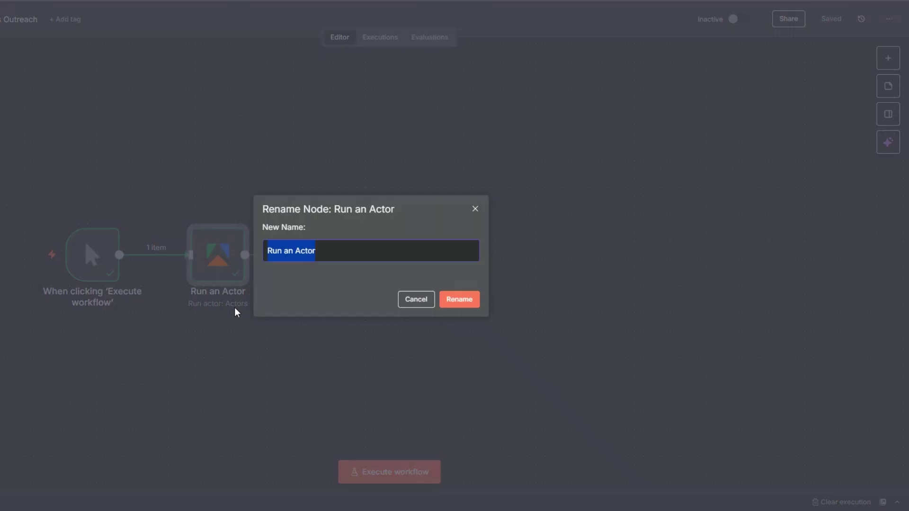
type("Local")
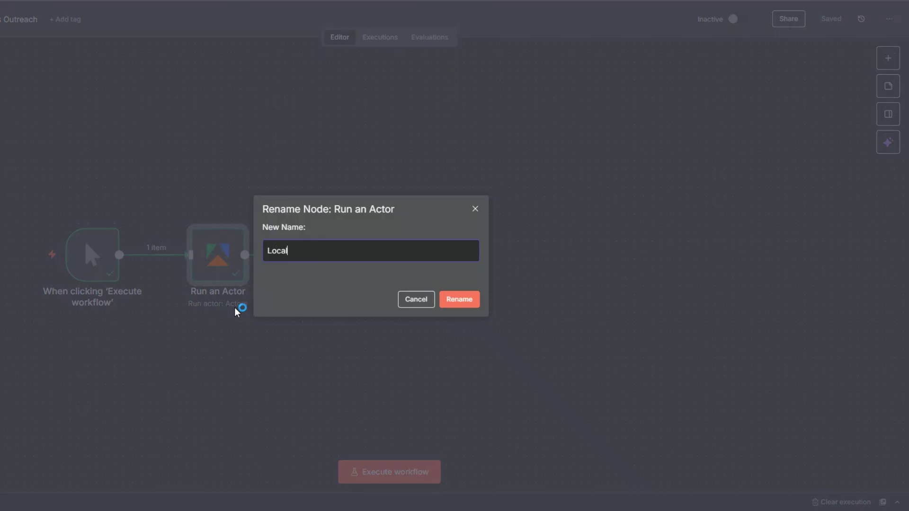
type(" Business Scraper")
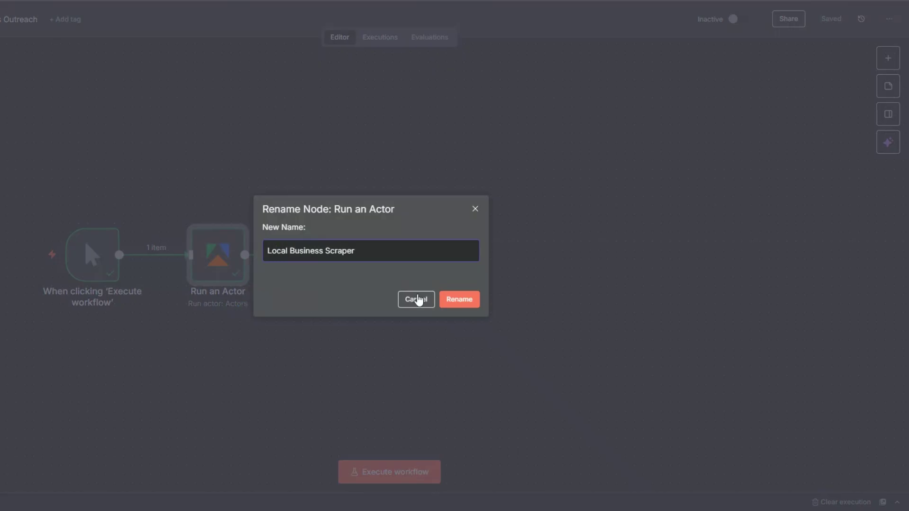
left_click(466, 302)
Rename the Get dataset items node as "Get Local Businesses" and save the workflow
right_click(332, 269)
left_click(379, 314)
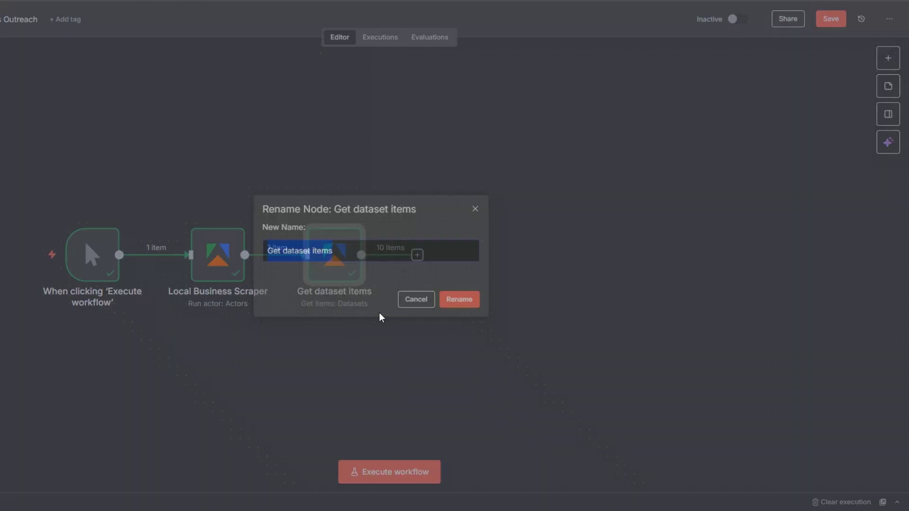
left_click(291, 253)
left_click_drag(283, 252, 344, 251)
type("Local B")
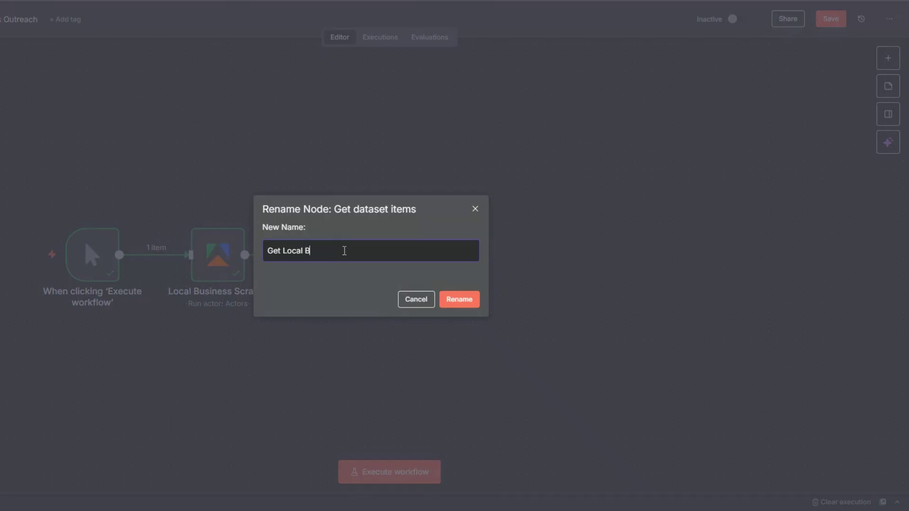
type("usinesses")
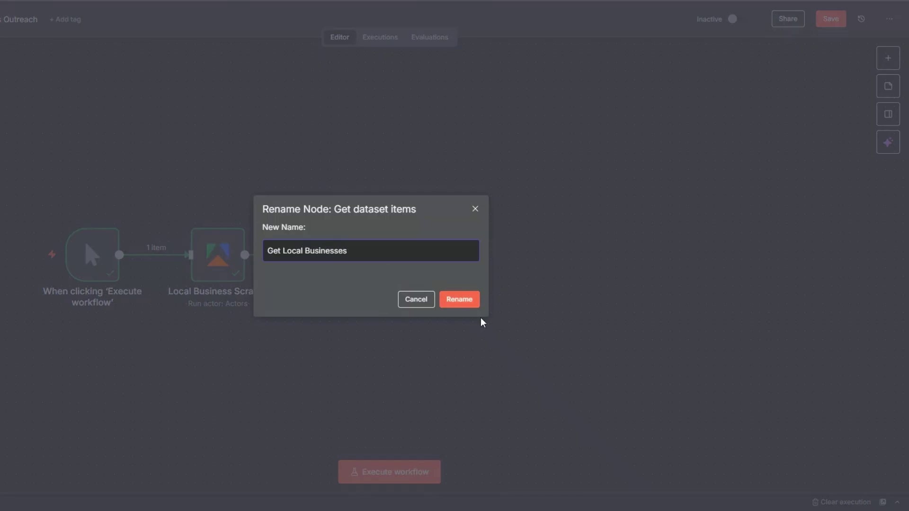
left_click(467, 303)
left_click(824, 23)
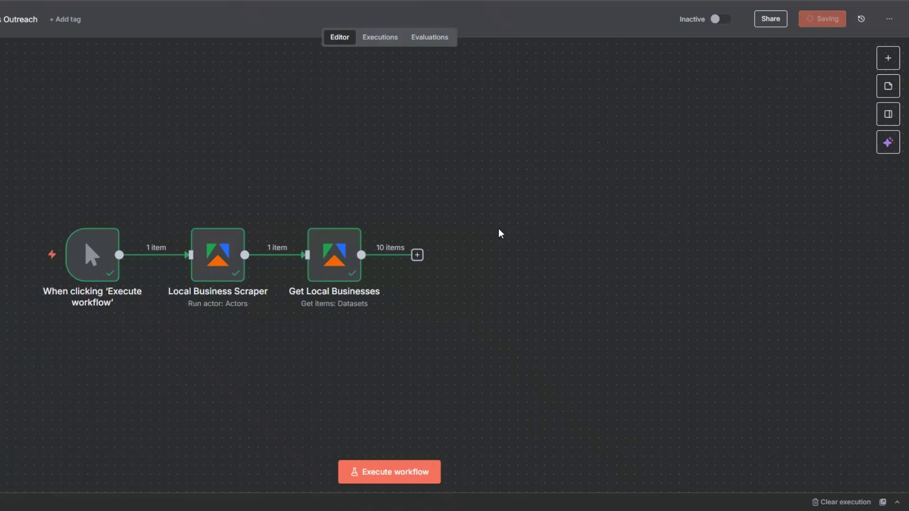
Review the hard-coded search term in the searchStringsArray of the Local Business Scraper node's Input JSON
right_click(217, 264)
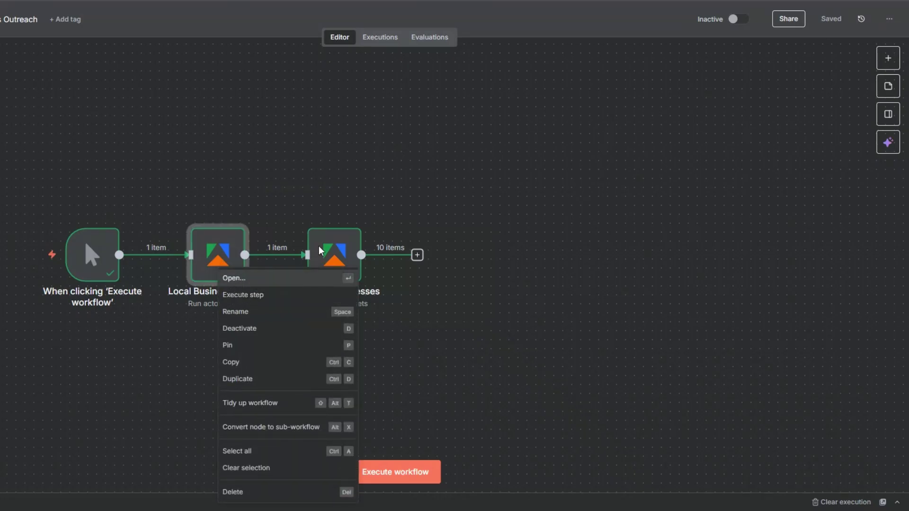
left_click(332, 279)
left_click_drag(329, 291, 369, 292)
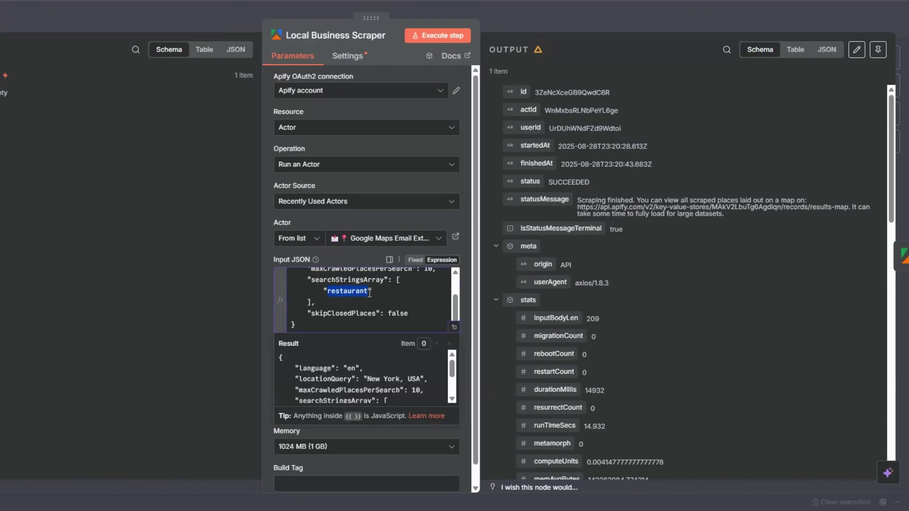
left_click(387, 290)
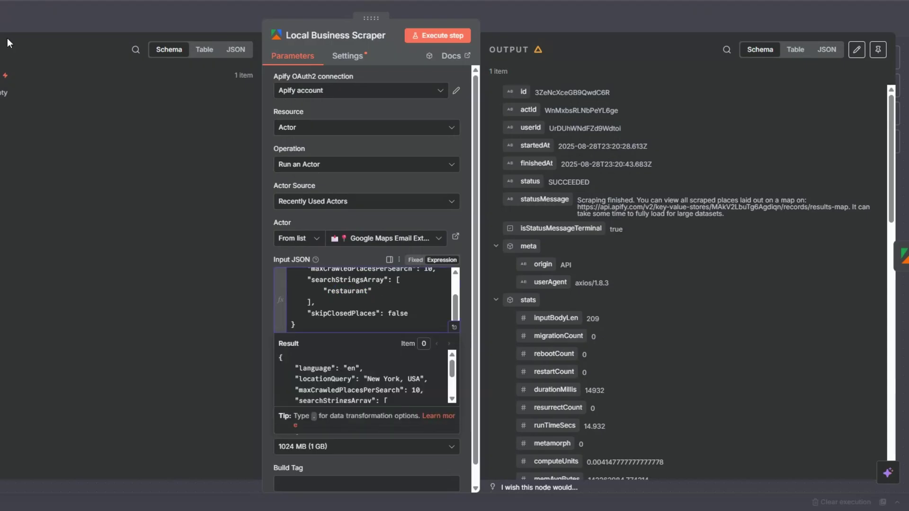
key("Escape")
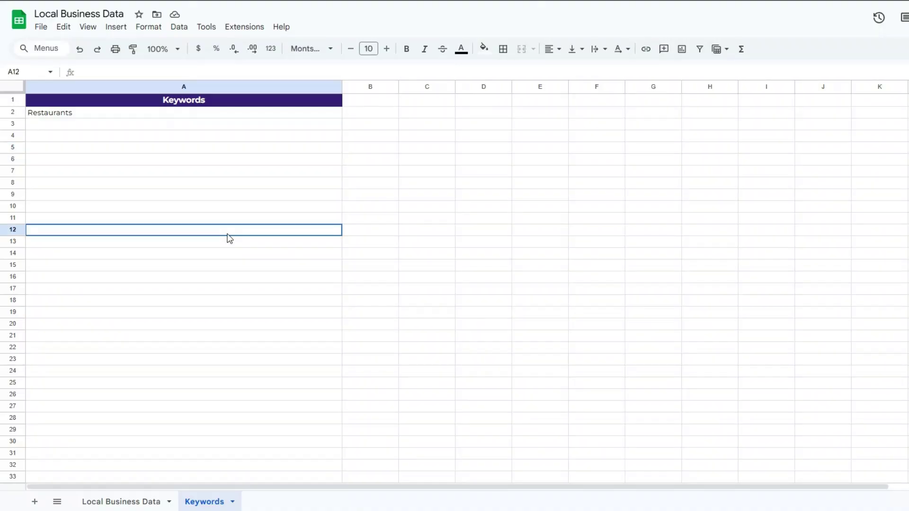
Switch to Google Sheets and examine the Keywords sheet of the Local Business Data spreadsheet
left_click(230, 238)
left_click(184, 139)
left_click(180, 119)
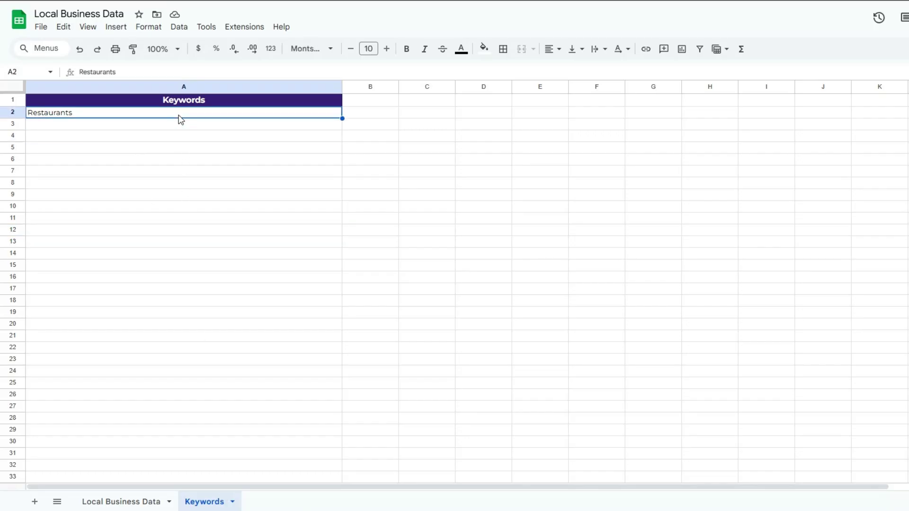
left_click(179, 184)
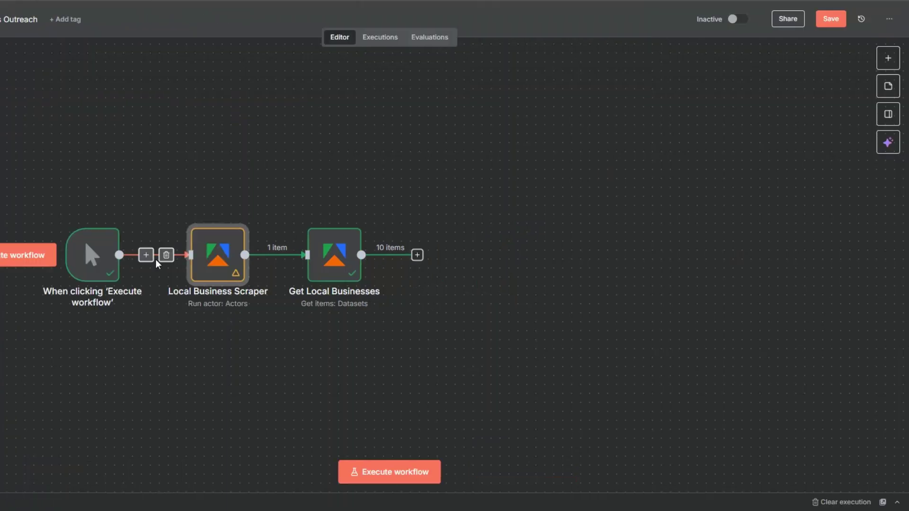
Back in n8n, detach the trigger from the Local Business Scraper and add a Google Sheets Get row(s) in sheet node after the trigger
left_click_drag(120, 271, 46, 269)
left_click(104, 256)
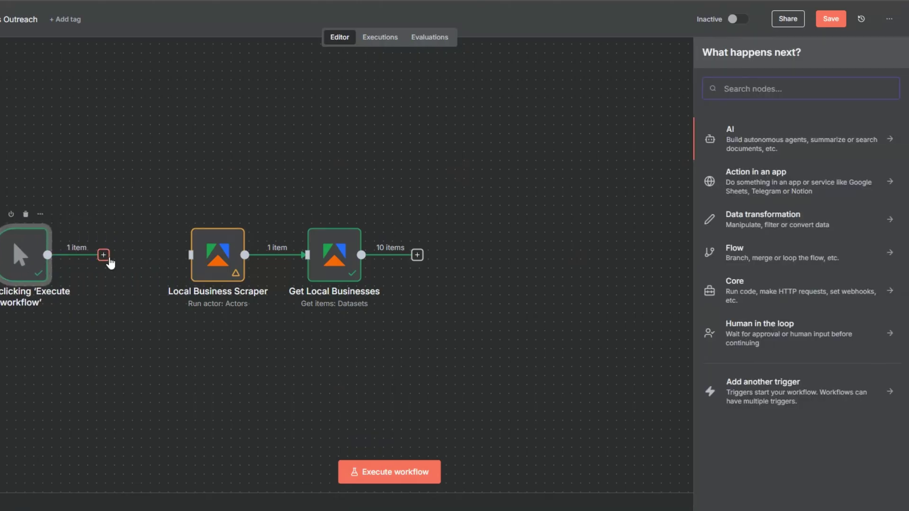
type("goo")
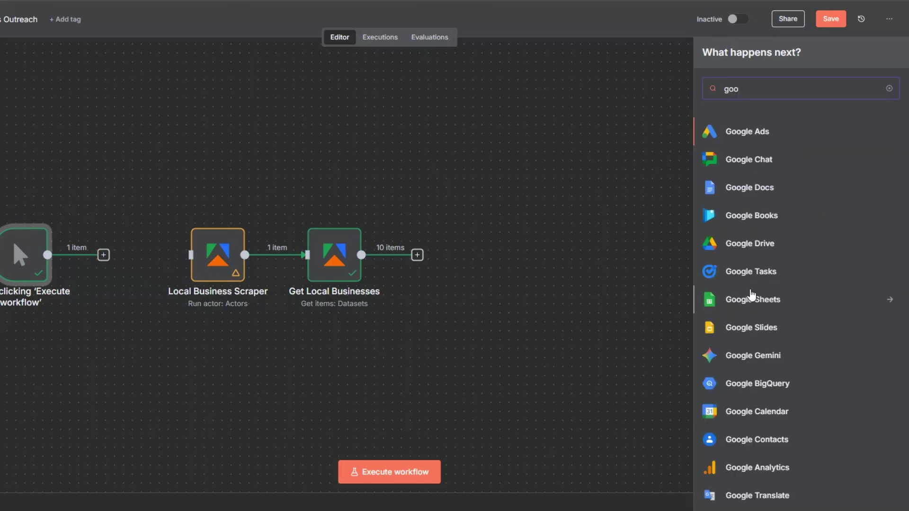
left_click(750, 303)
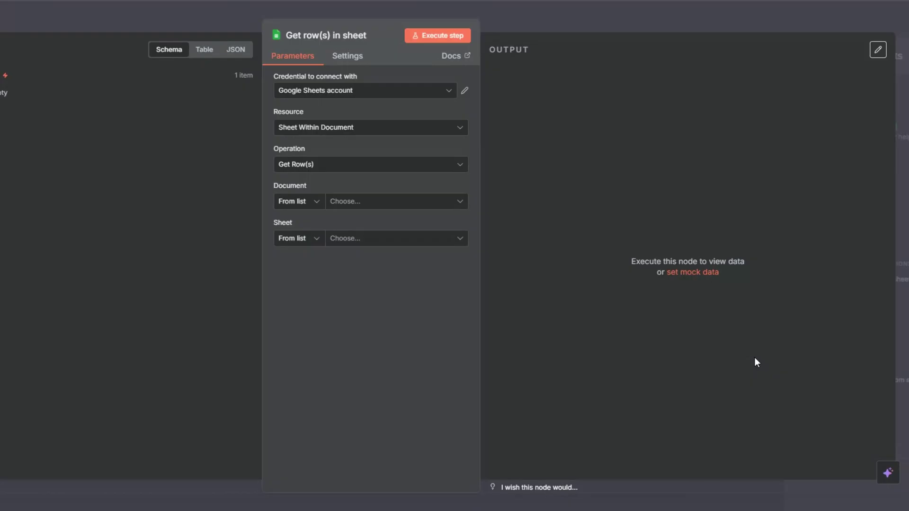
left_click(358, 97)
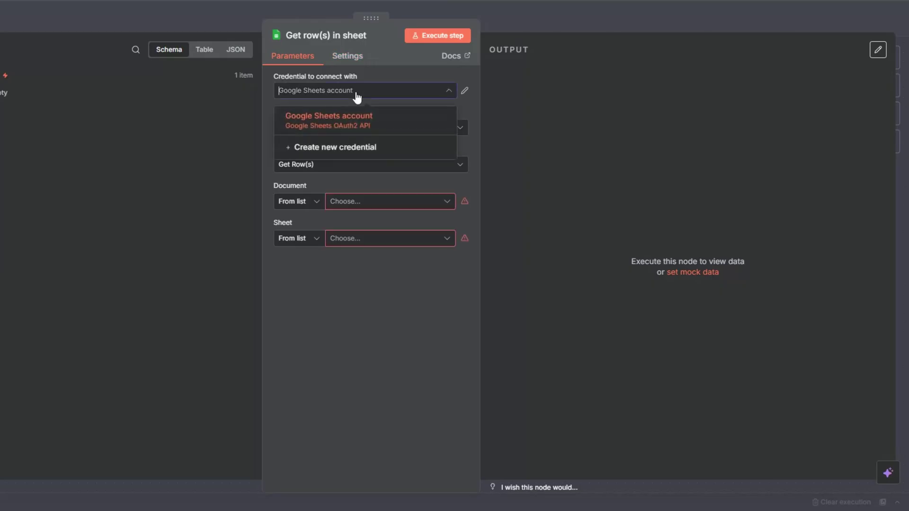
left_click(347, 147)
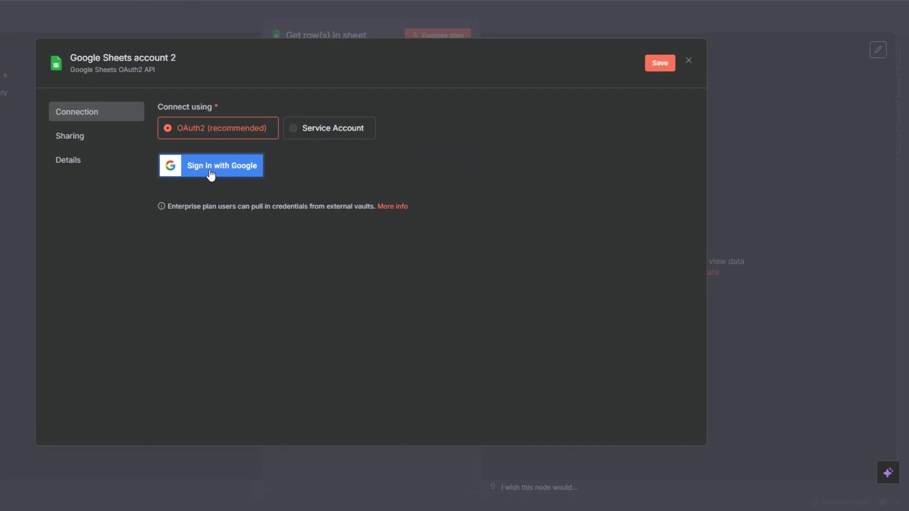
left_click(689, 62)
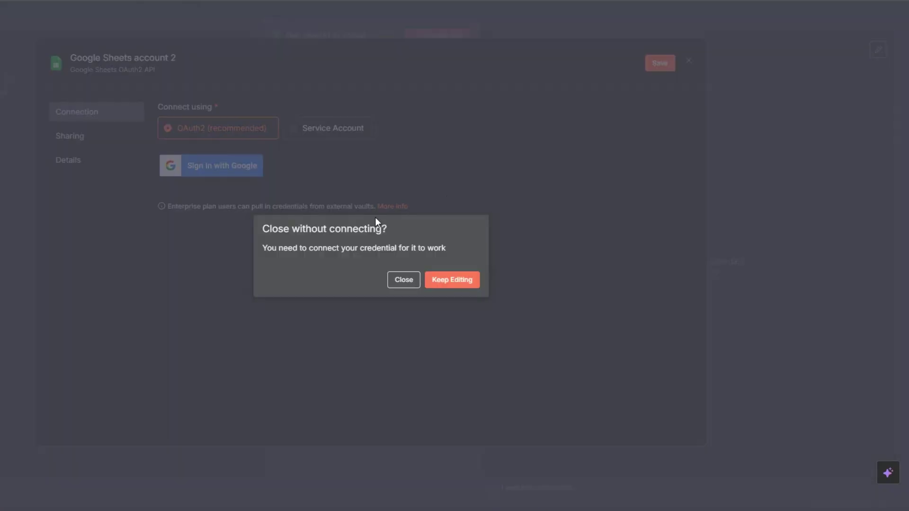
left_click(402, 277)
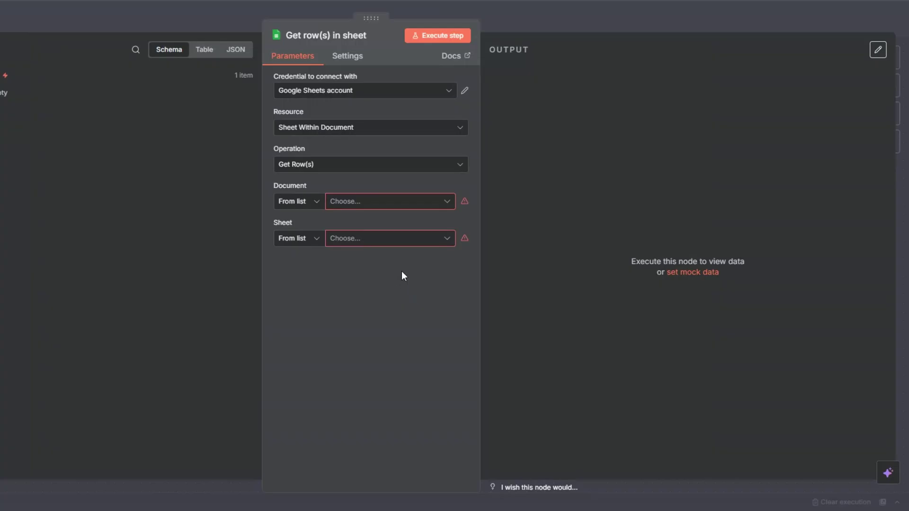
Set the Get row(s) in sheet node to document "Local Business Data" and sheet "Keywords", and execute it
left_click(347, 203)
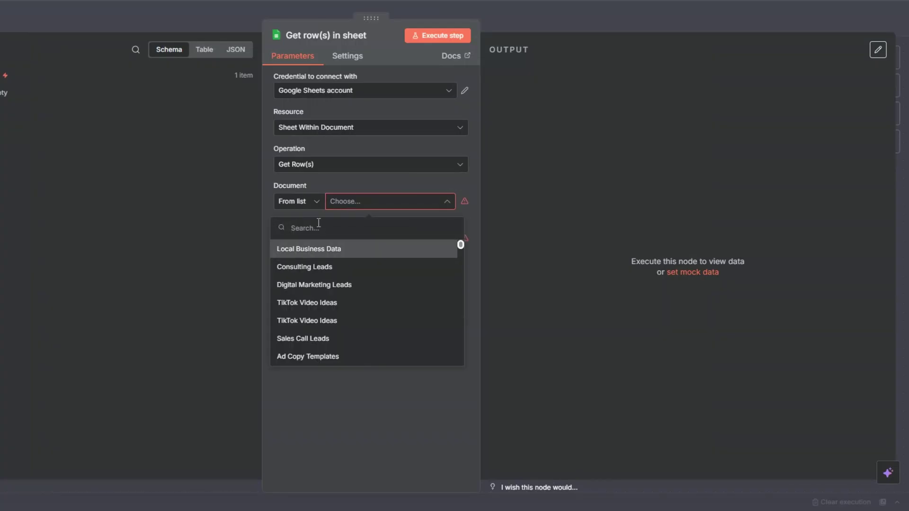
left_click(307, 250)
left_click(354, 242)
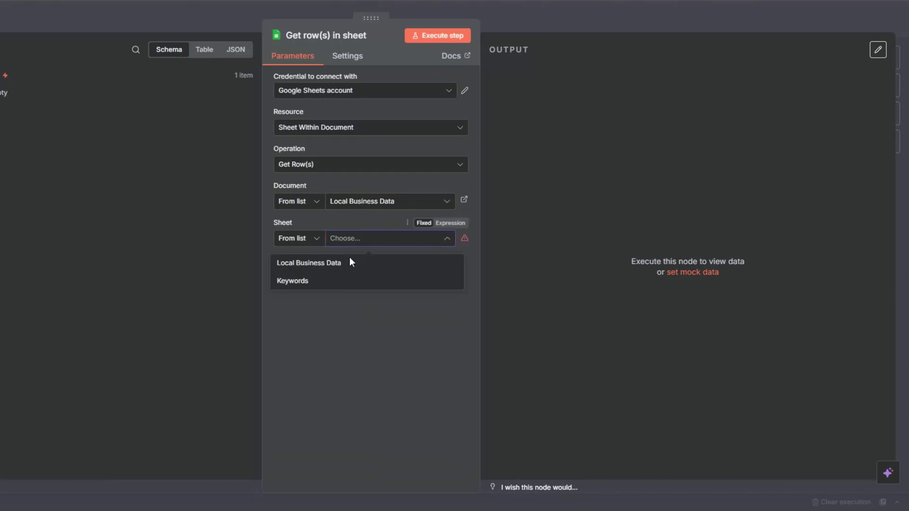
left_click(337, 282)
left_click(429, 35)
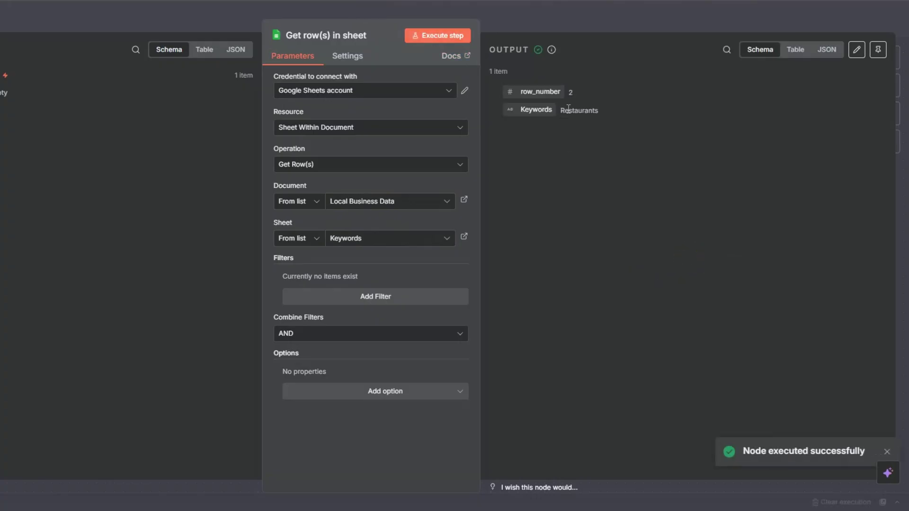
Connect the Get row(s) in sheet node to the Local Business Scraper and tidy up the workflow layout
key("Escape")
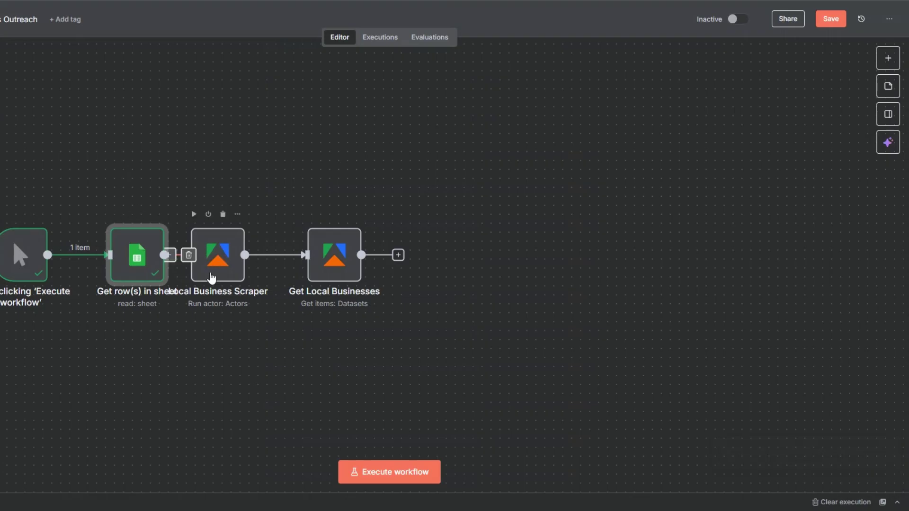
left_click(2, 455)
left_click_drag(392, 357, 165, 328)
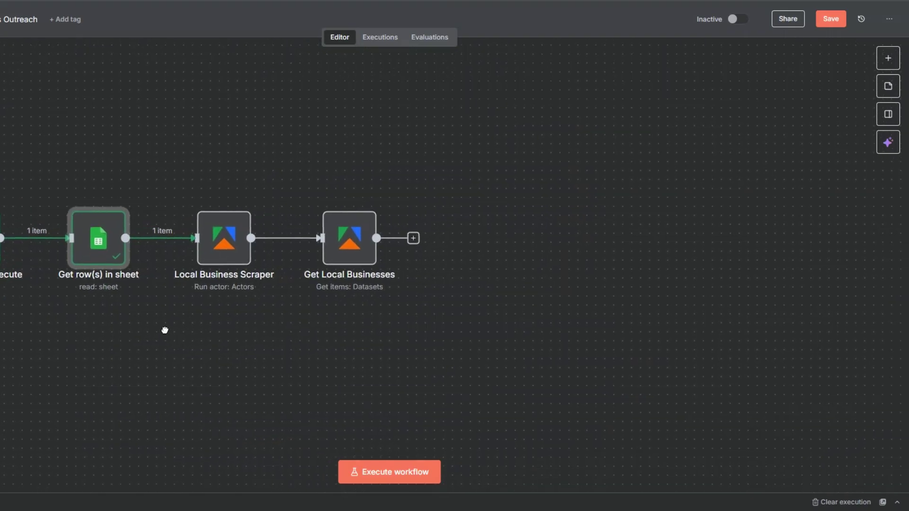
Replace the fixed search term in the Local Business Scraper's searchStringsArray with the mapped expression {{ $json.Keywords }}
right_click(214, 257)
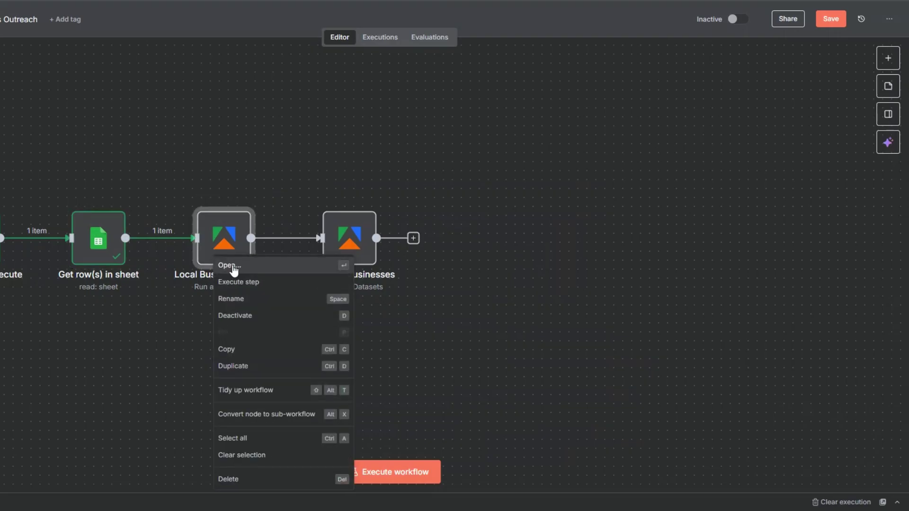
left_click(233, 268)
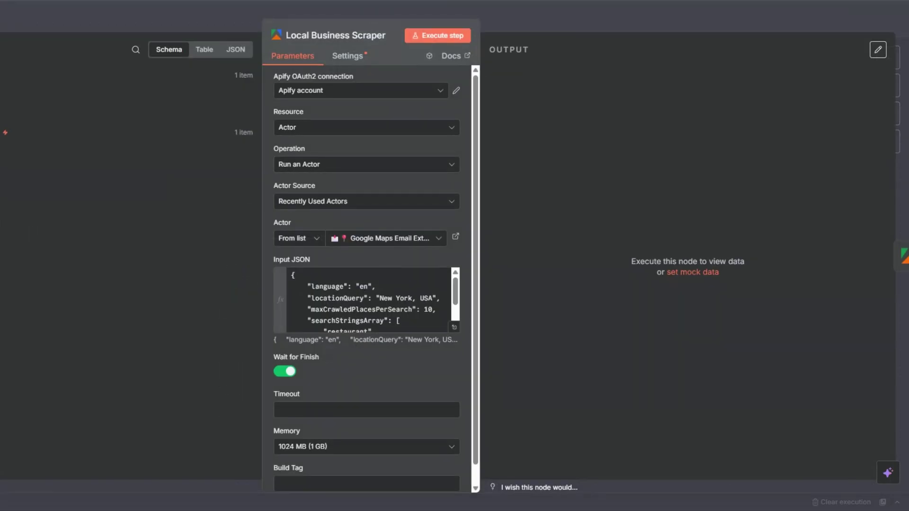
left_click(454, 332)
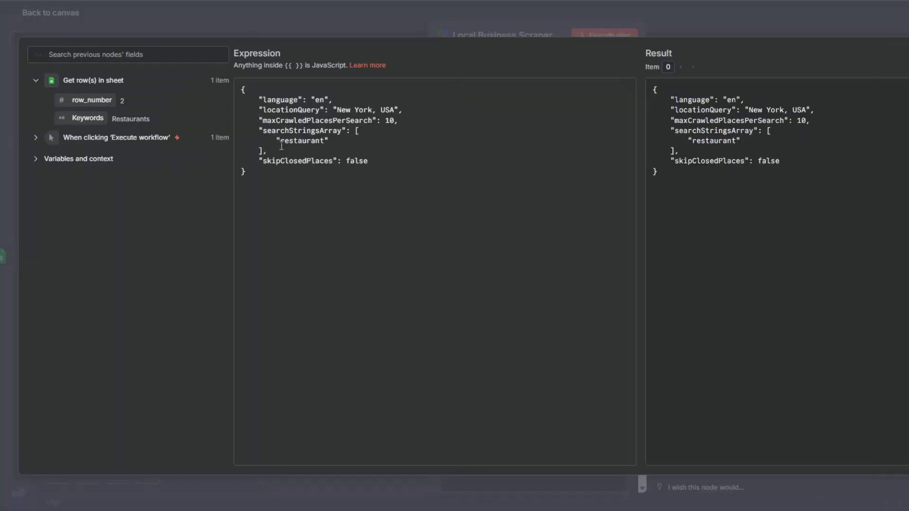
key("BackSpace")
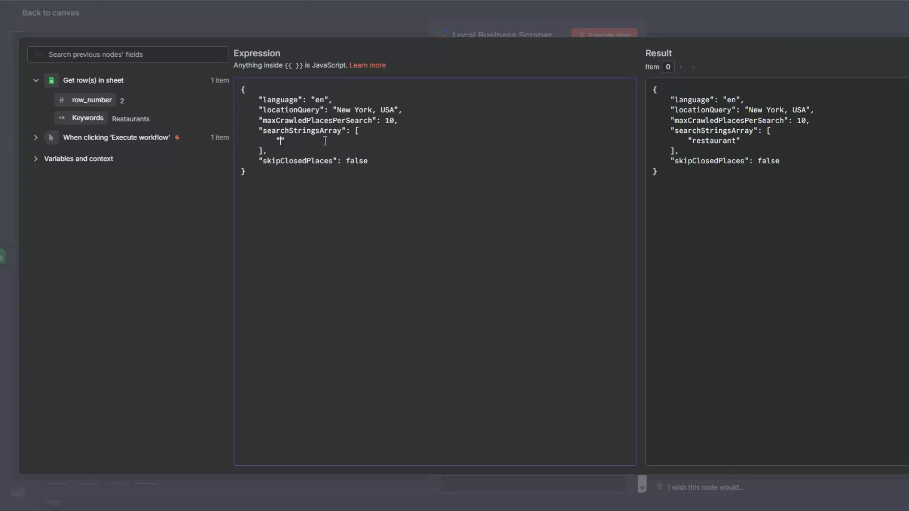
left_click_drag(88, 118, 279, 139)
left_click(52, 31)
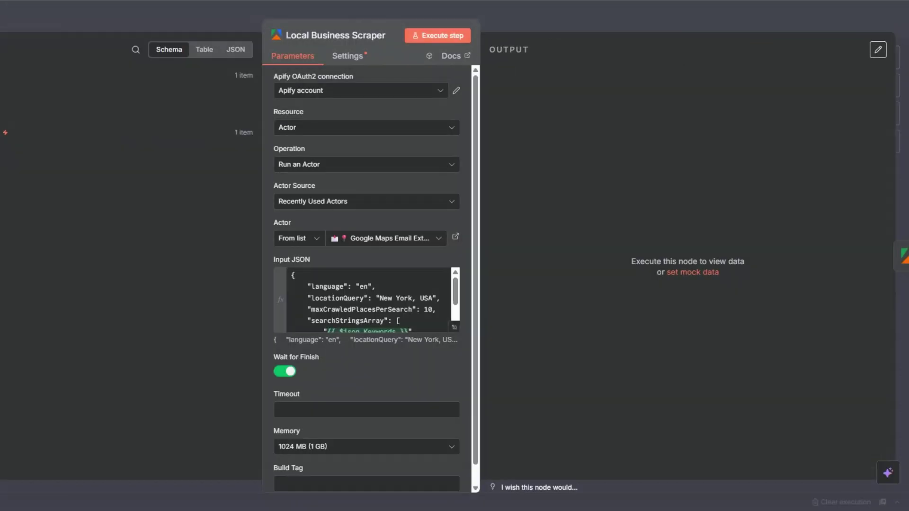
key("Escape")
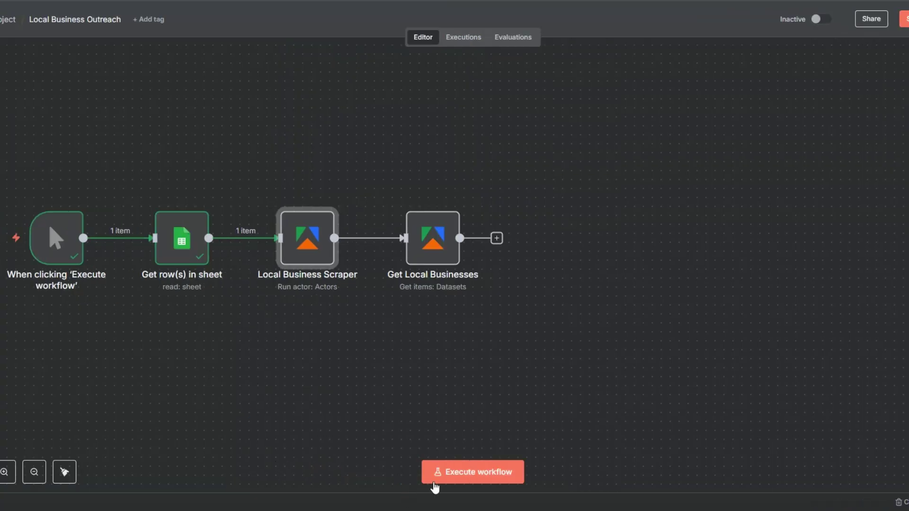
Execute the whole workflow and check the outputs of the Local Business Scraper and Get Local Businesses nodes
left_click(434, 482)
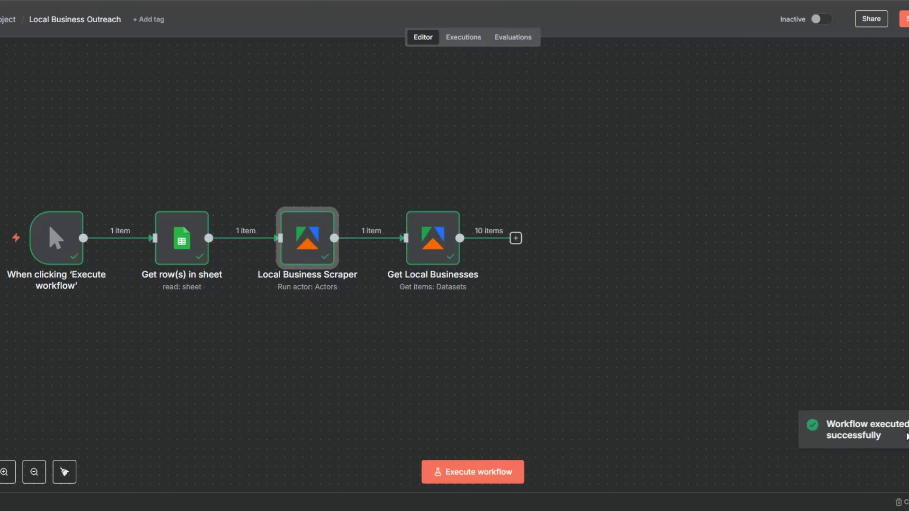
right_click(306, 251)
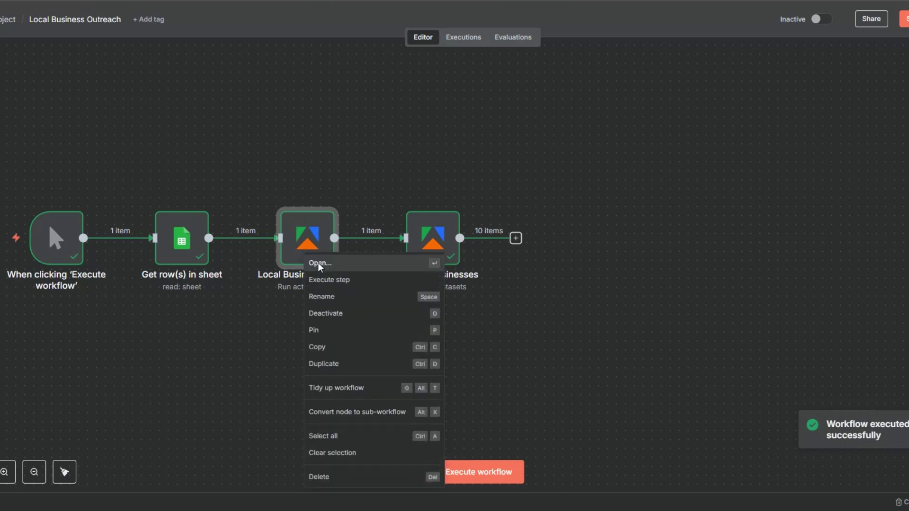
left_click(320, 263)
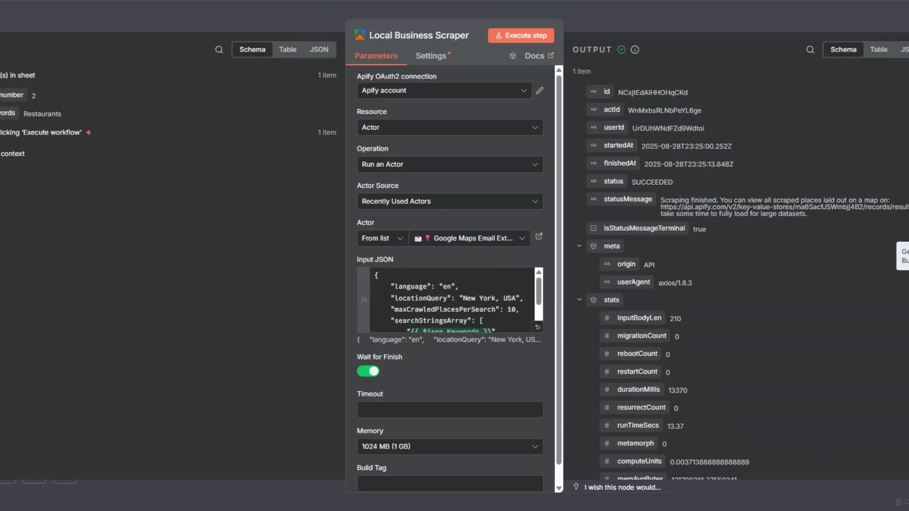
left_click(904, 256)
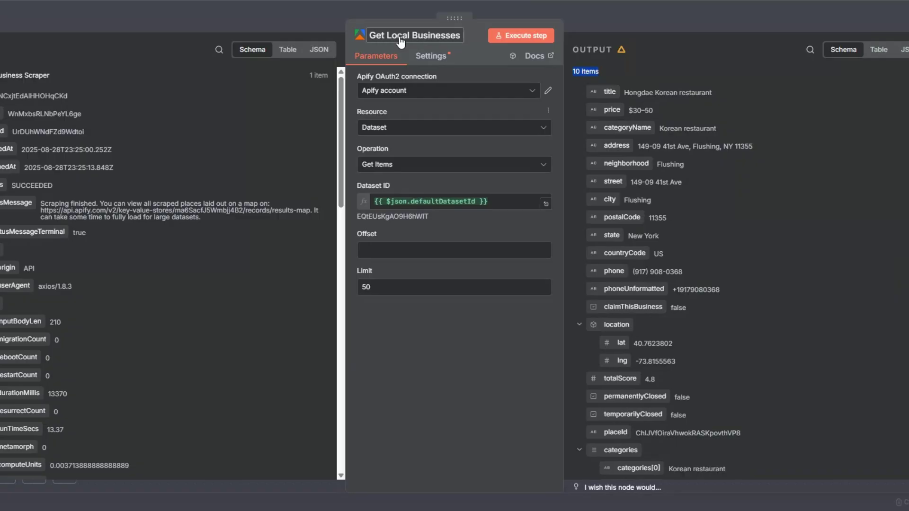
key("Escape")
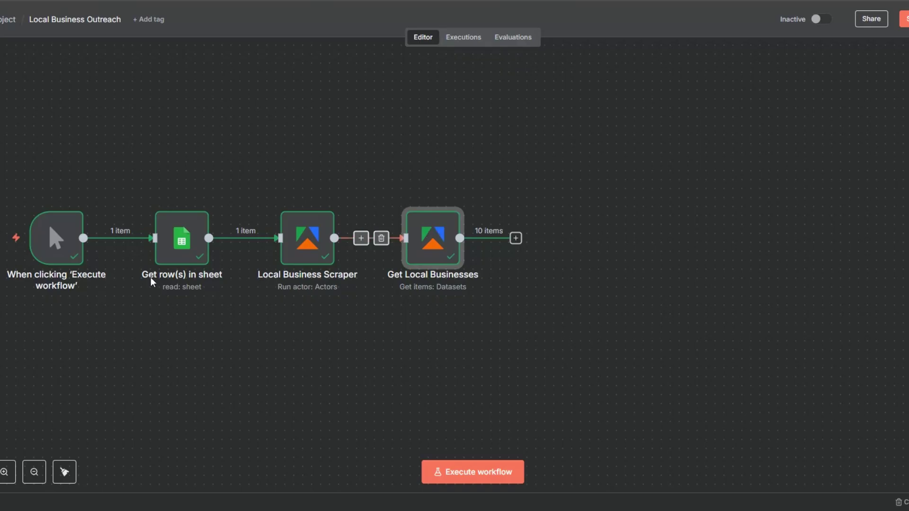
Rename the Get row(s) in sheet node as "Keywords"
right_click(182, 261)
left_click(197, 309)
type("Keywords")
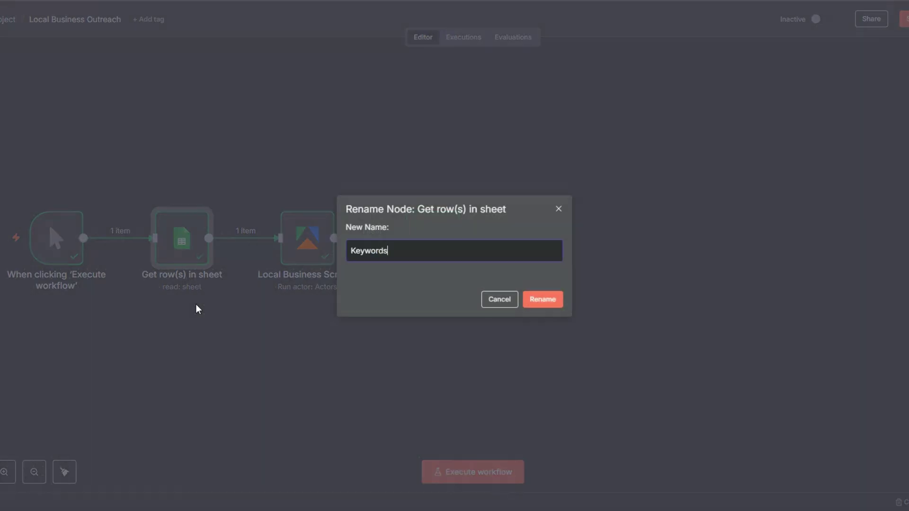
left_click(552, 302)
left_click(541, 304)
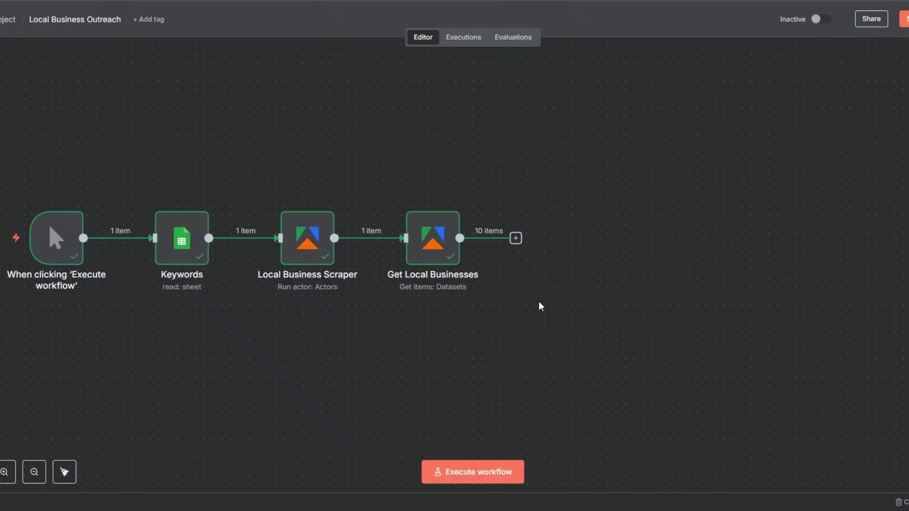
Save the workflow and add an If node after Get Local Businesses
key("ctrl+s")
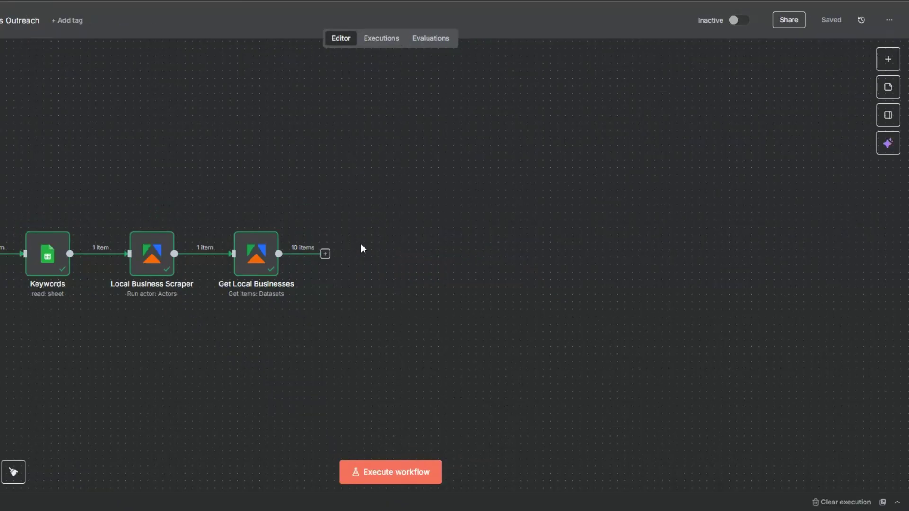
left_click(325, 255)
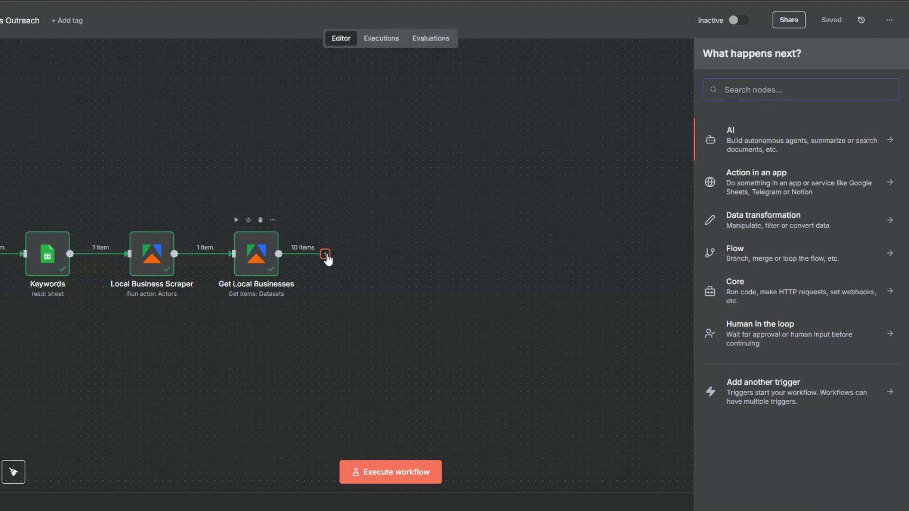
type("if")
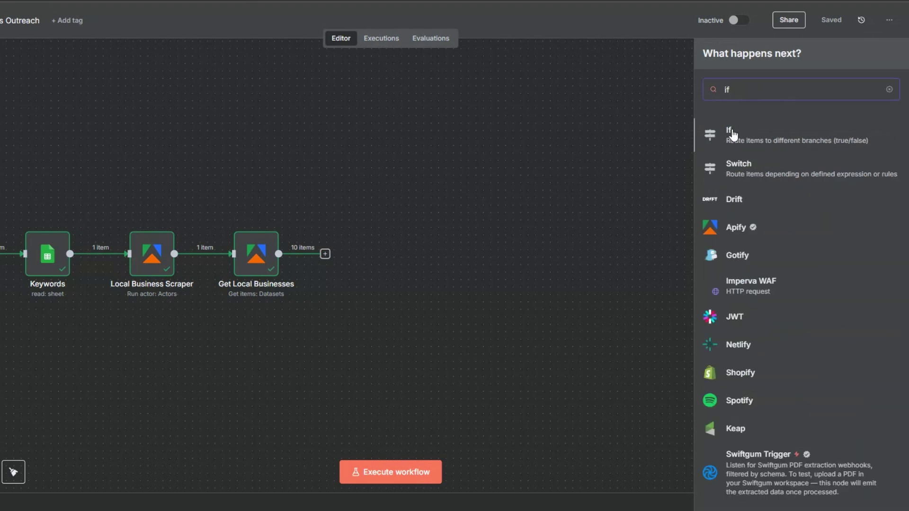
left_click(731, 134)
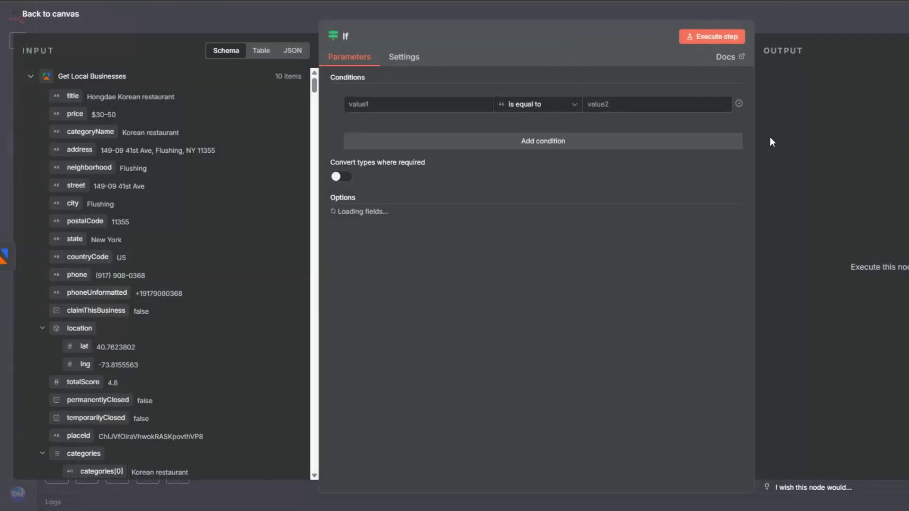
Set the If node's first condition so that {{ $json.emails[0] }} exists, mapping the field from the Get Local Businesses data
left_click(394, 104)
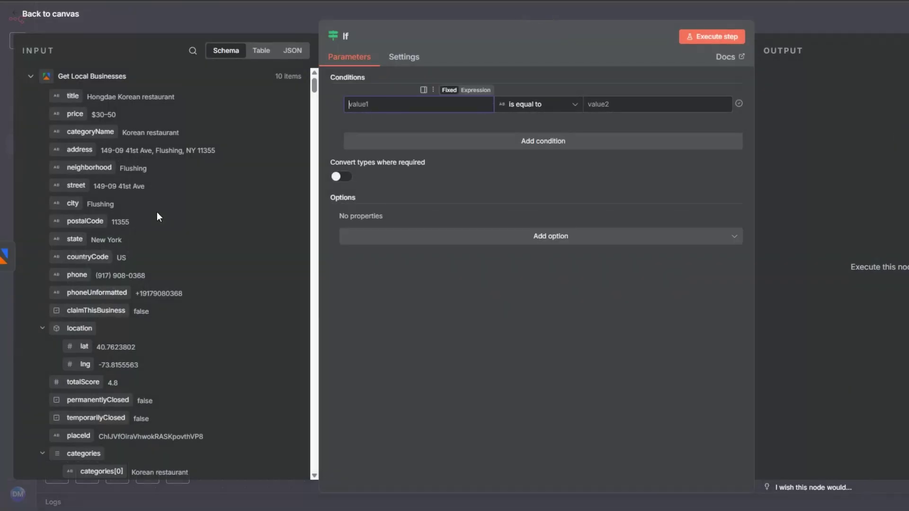
left_click(190, 53)
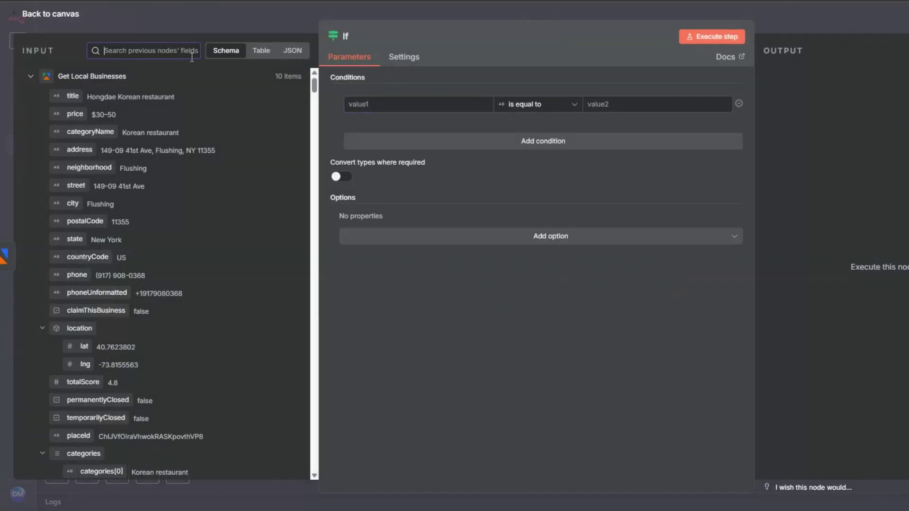
type("email")
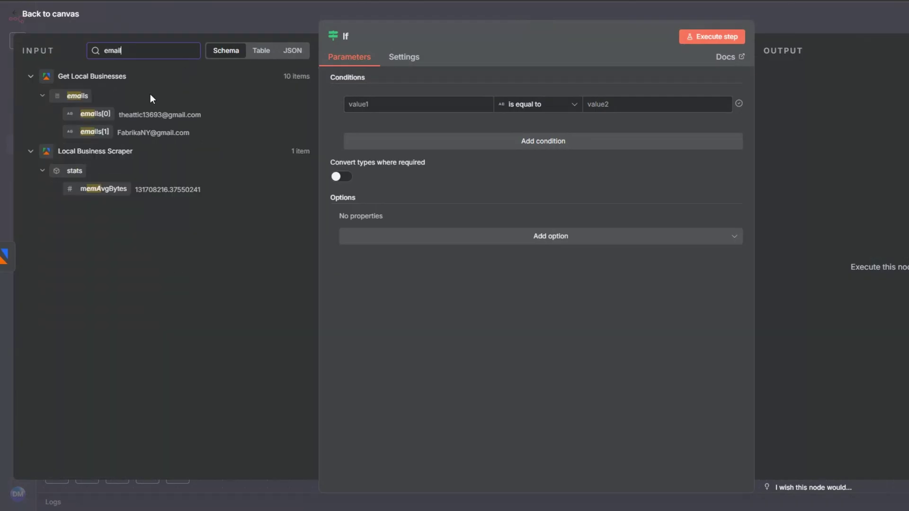
left_click_drag(95, 115, 374, 104)
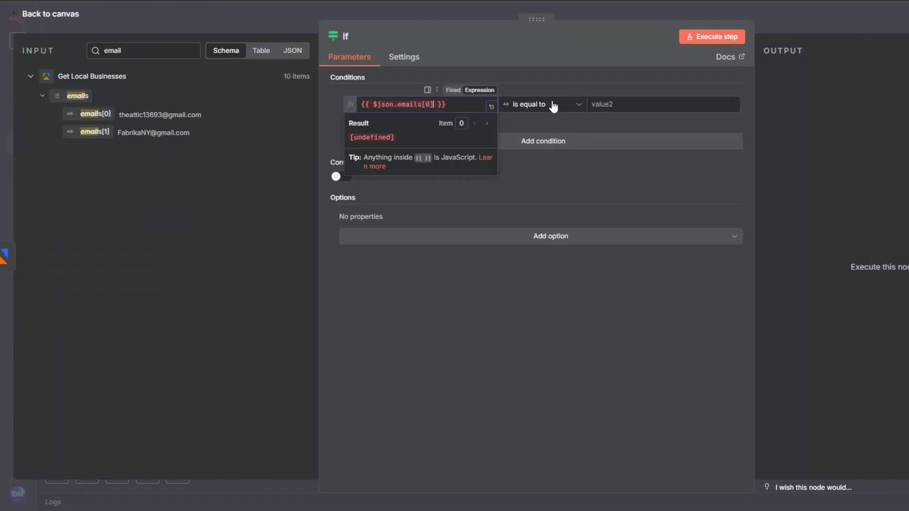
left_click(553, 107)
mouse_move(526, 130)
left_click(595, 138)
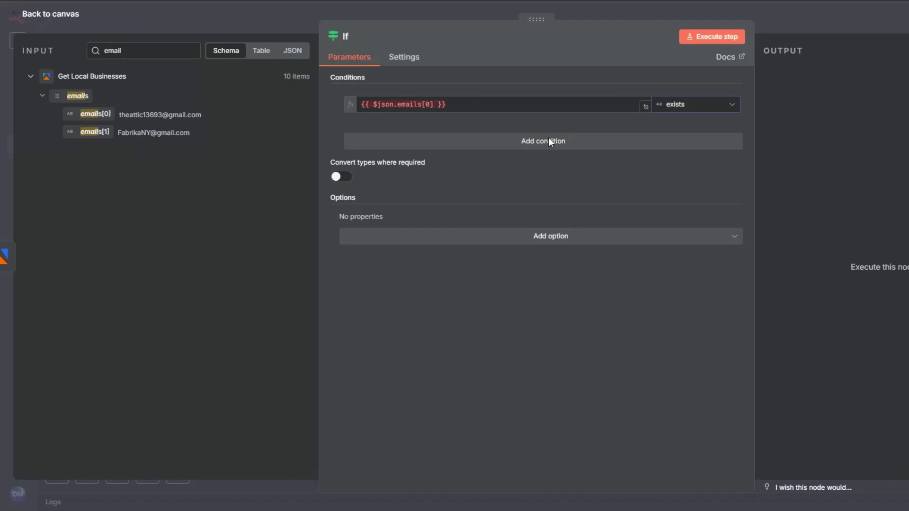
Add a second AND condition to the If node requiring that {{ $json.description }} exists
left_click(549, 141)
double_click(137, 50)
type("d")
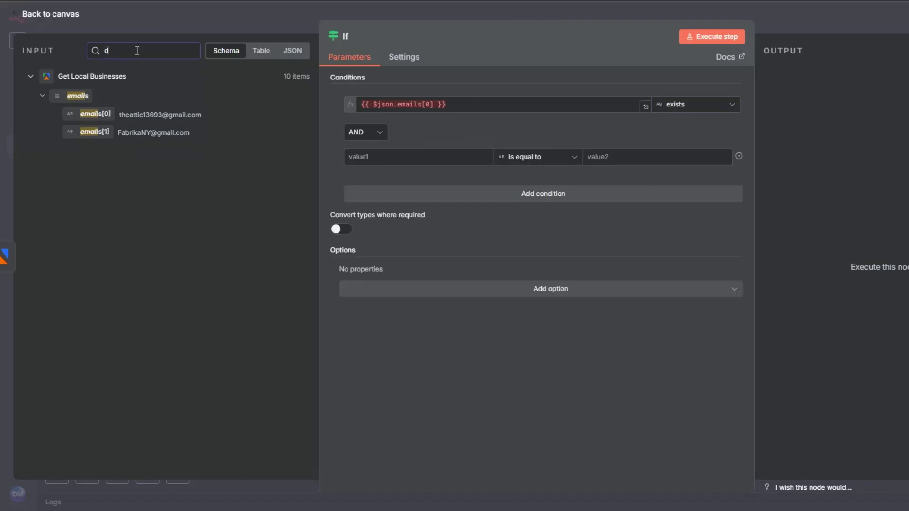
type("es")
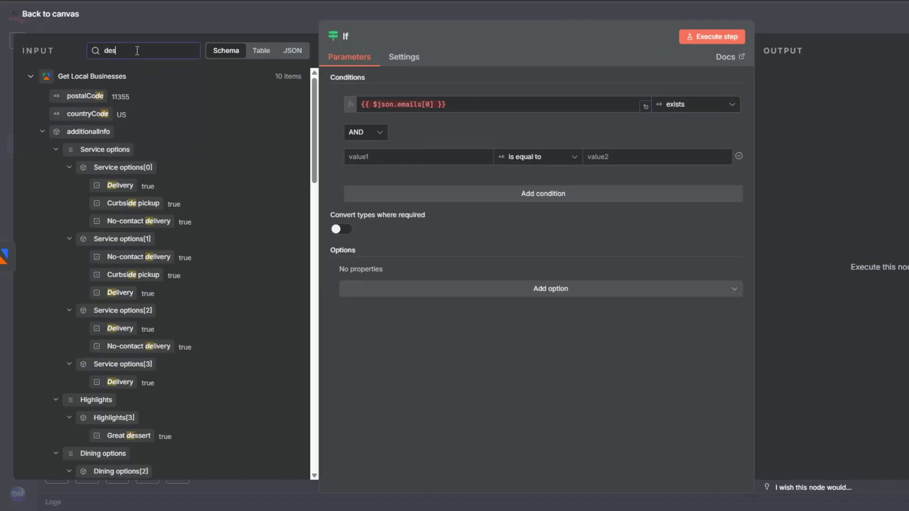
type("c")
left_click_drag(86, 96, 370, 158)
left_click(534, 161)
mouse_move(568, 183)
left_click(600, 186)
Add a third AND condition requiring that {{ $json.website }} exists, and execute the If node to test the filter
left_click(527, 201)
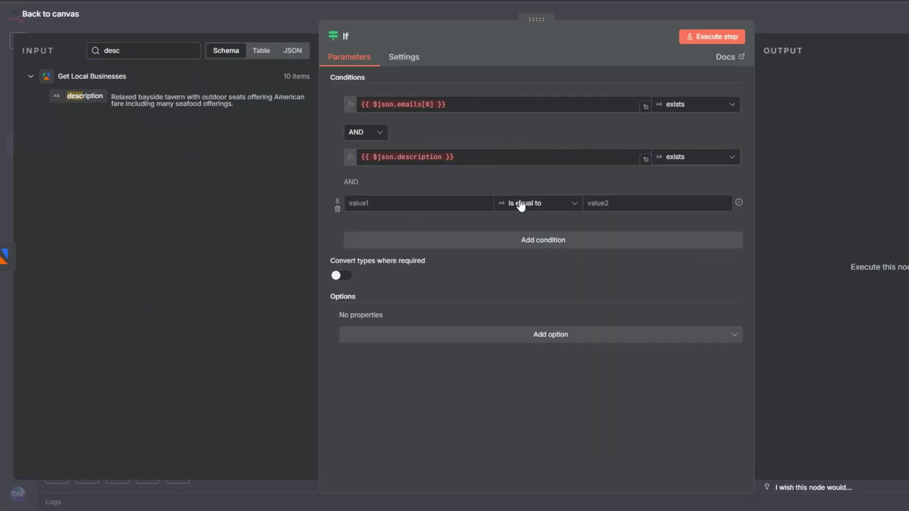
double_click(140, 51)
type("web")
left_click_drag(79, 96, 369, 203)
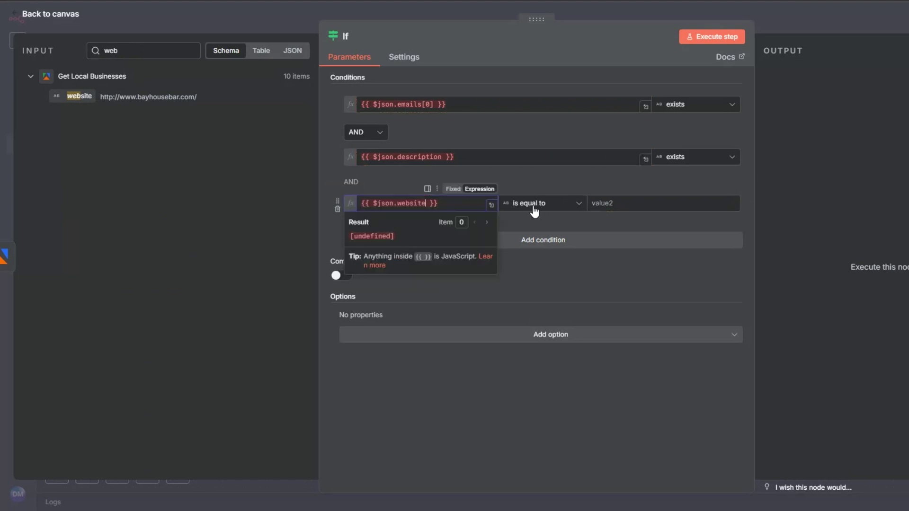
left_click(537, 203)
left_click(603, 237)
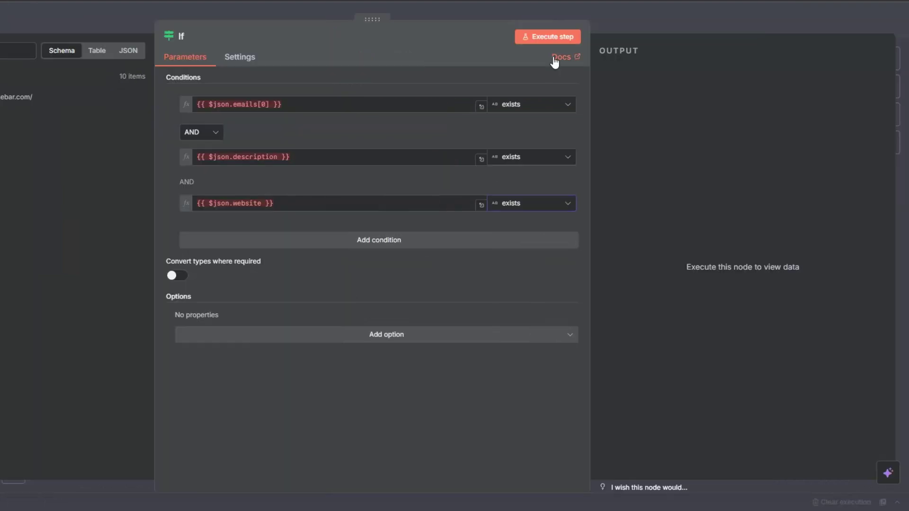
left_click(547, 37)
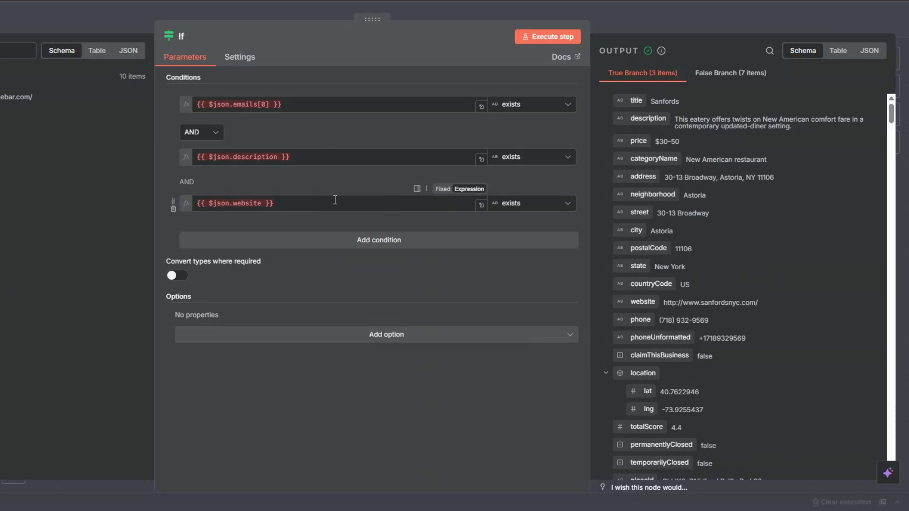
key("Escape")
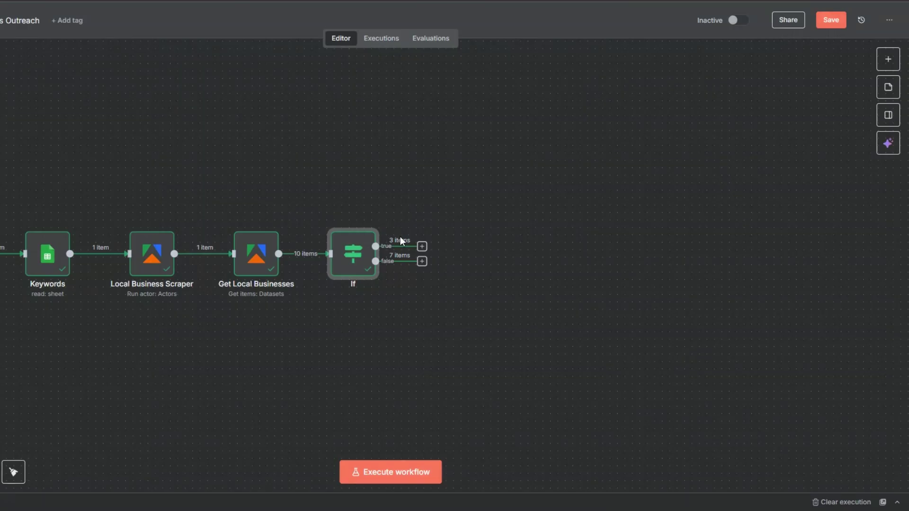
Add a "No Operation, do nothing" node to the If node's false branch
left_click(422, 261)
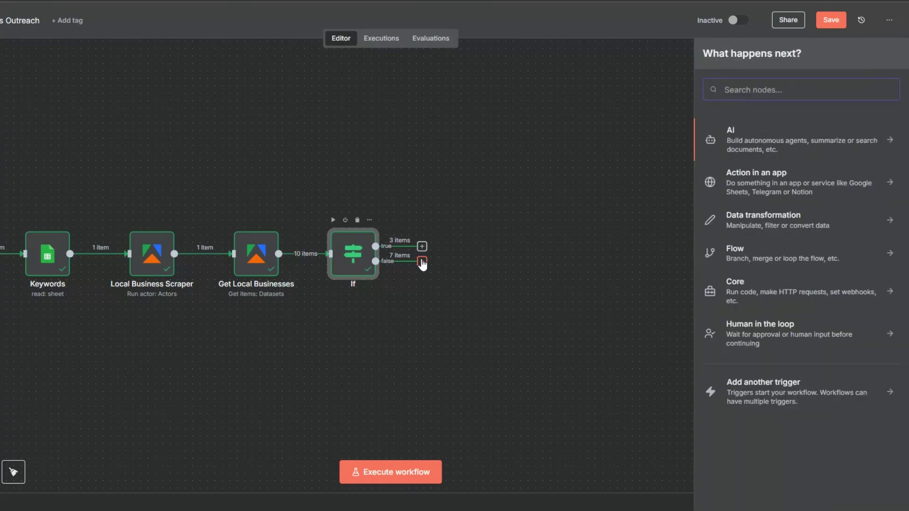
type("do")
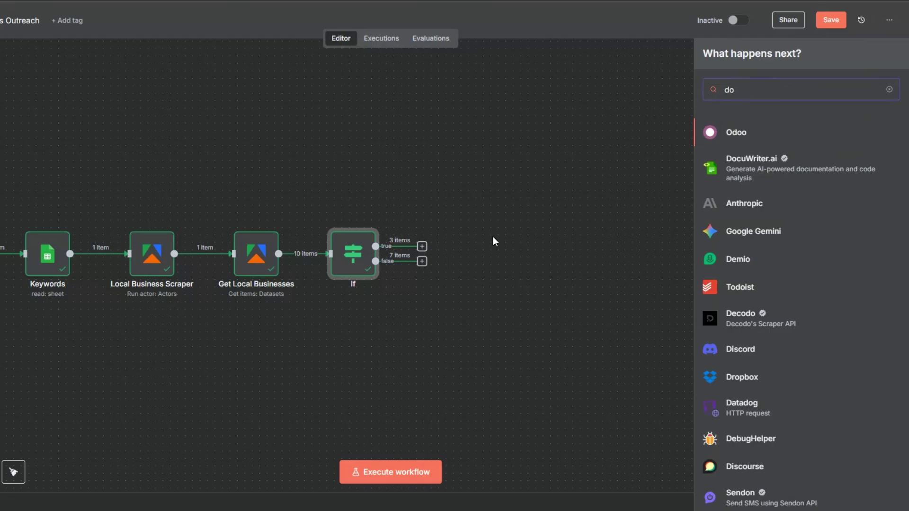
type(" noth")
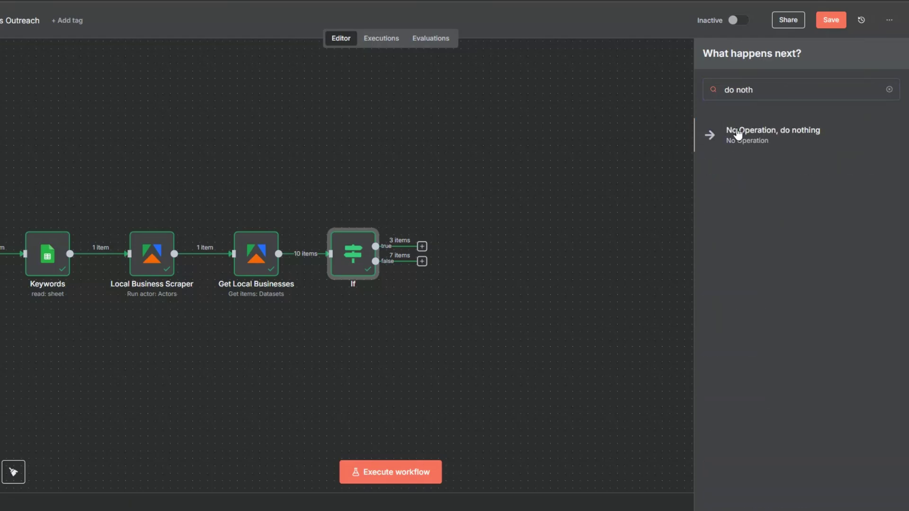
left_click(738, 134)
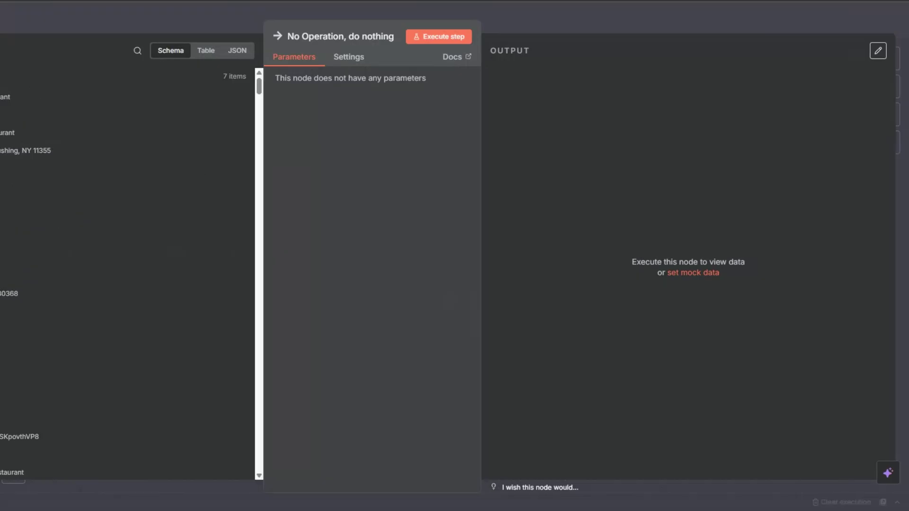
key("Escape")
Add a Wait node to the If node's true branch with a wait amount of 3 seconds
left_click(422, 247)
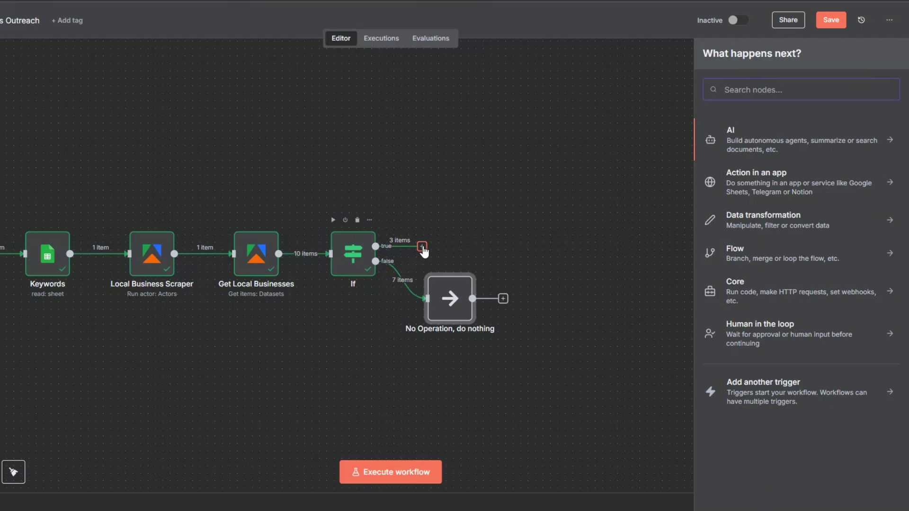
type("wait")
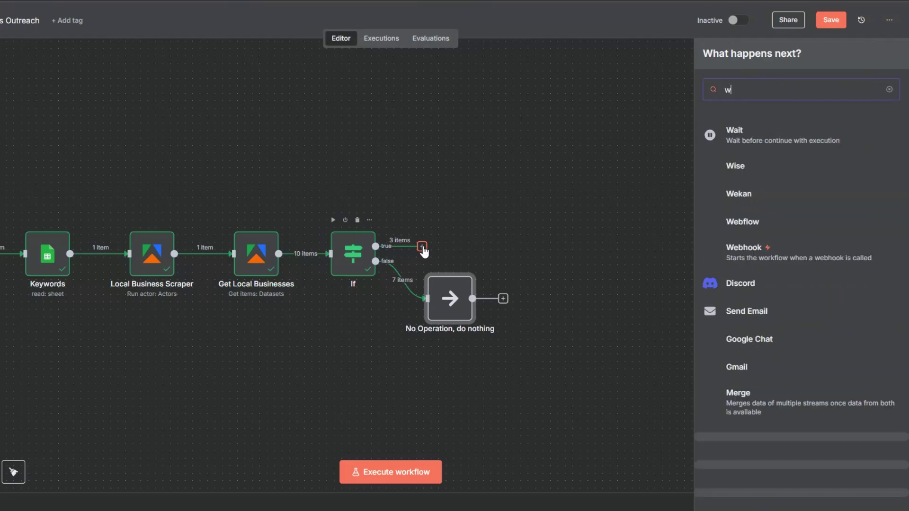
left_click(736, 133)
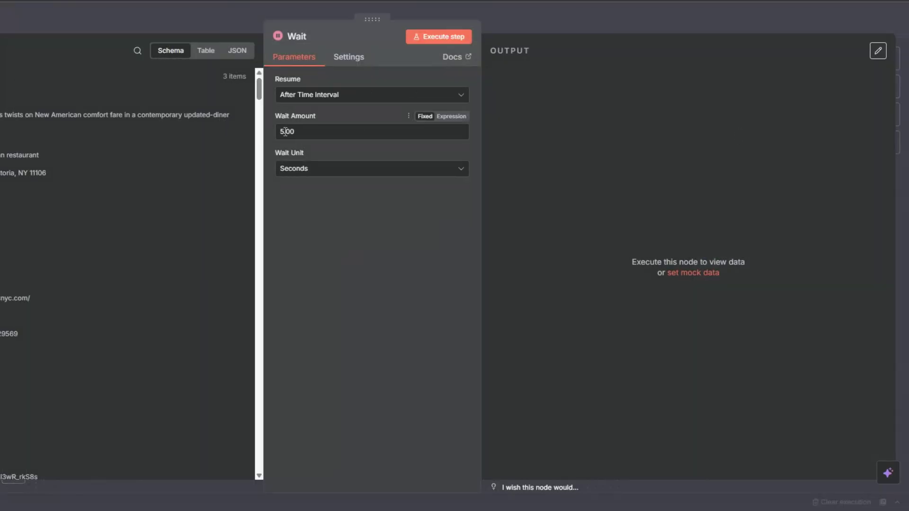
type("3")
key("Escape")
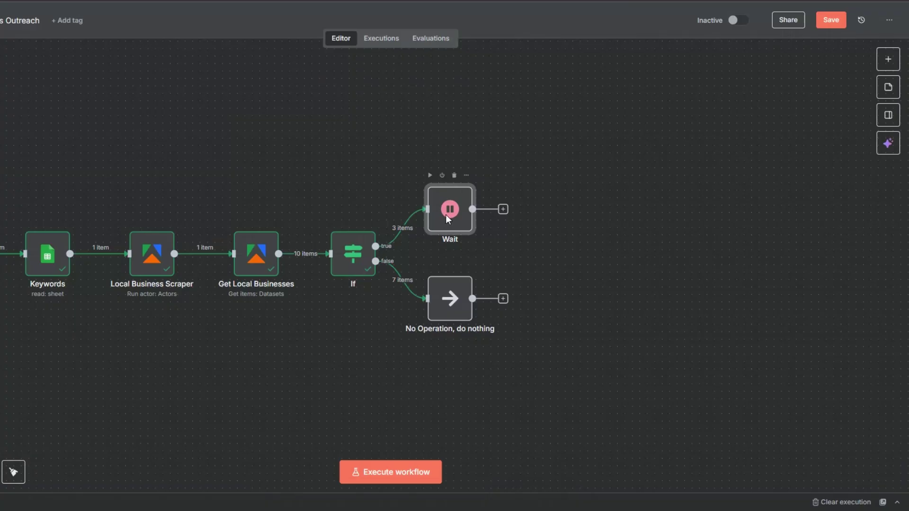
Rename the Wait node as "Wait 3 Seconds", then save the workflow and run that node
key("F2")
type("3 Seconds")
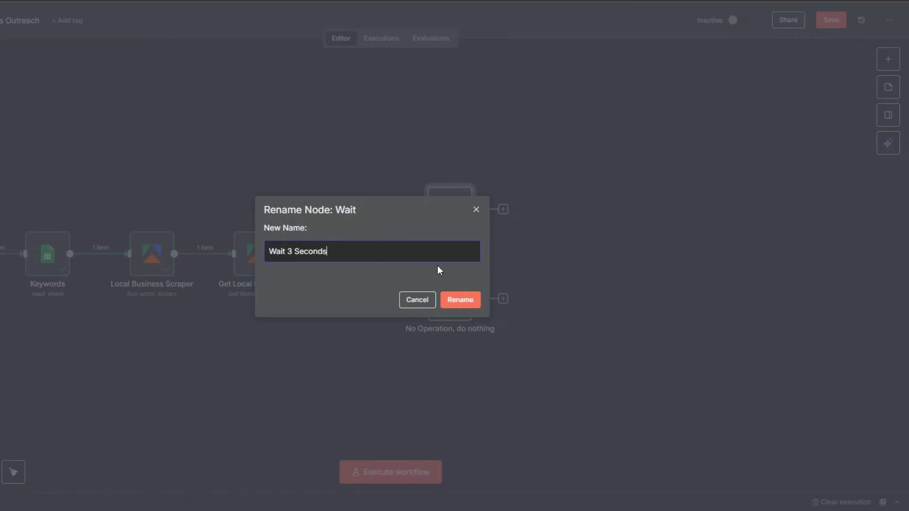
left_click(450, 303)
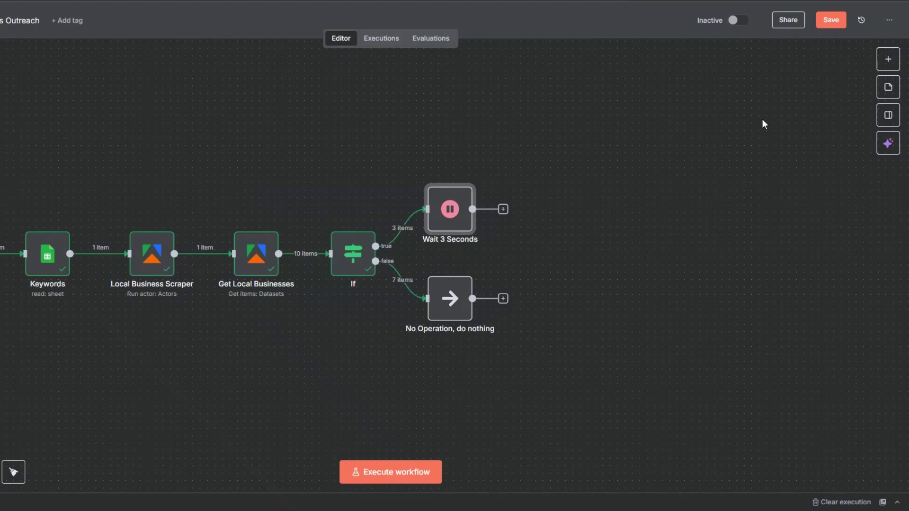
left_click(826, 25)
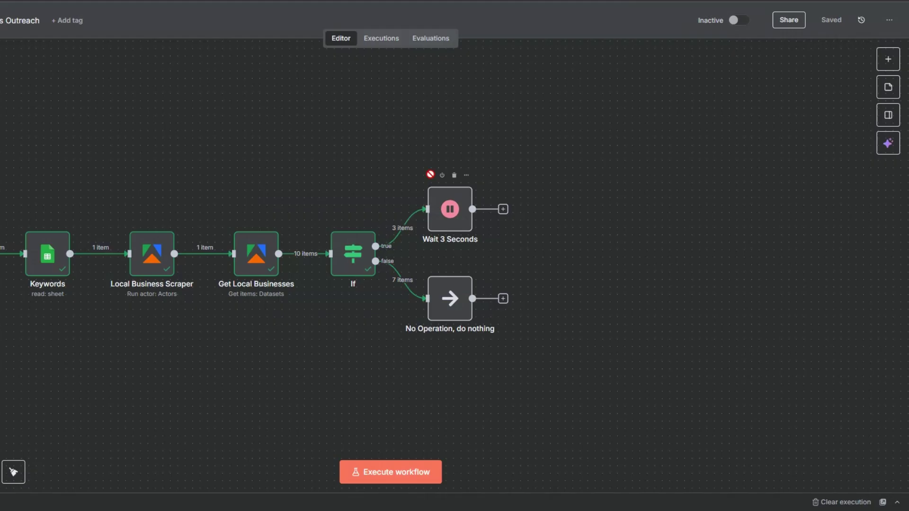
left_click(432, 178)
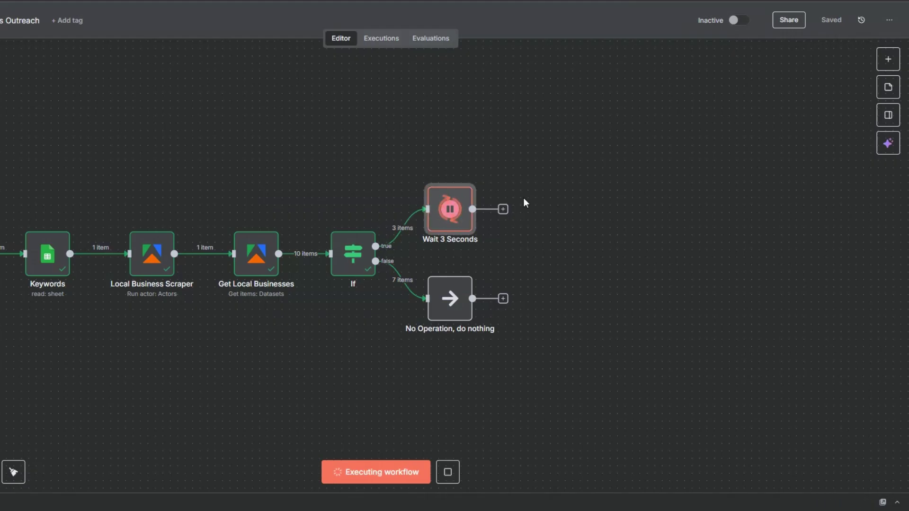
Switch to the Local Business Data spreadsheet and review the Website, Name, Email, Description and Google Maps URL columns on its Local Business Data sheet
left_click(519, 210)
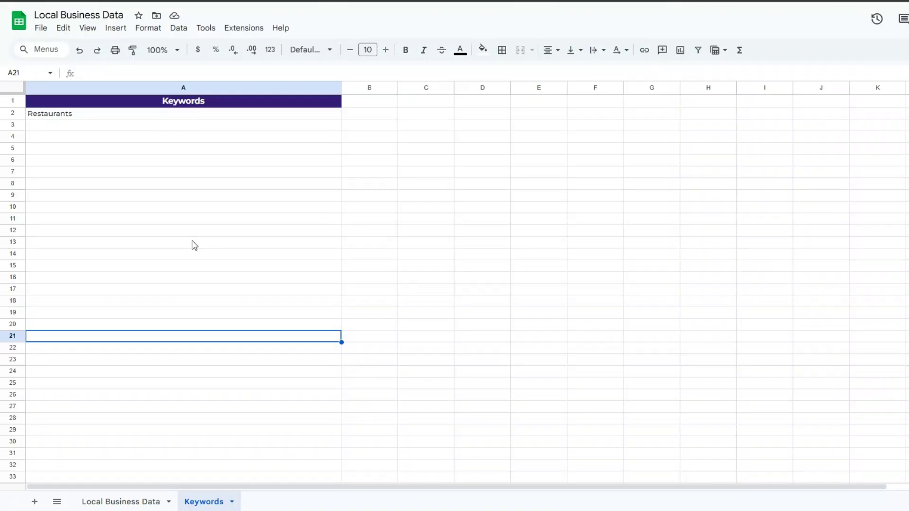
left_click(139, 503)
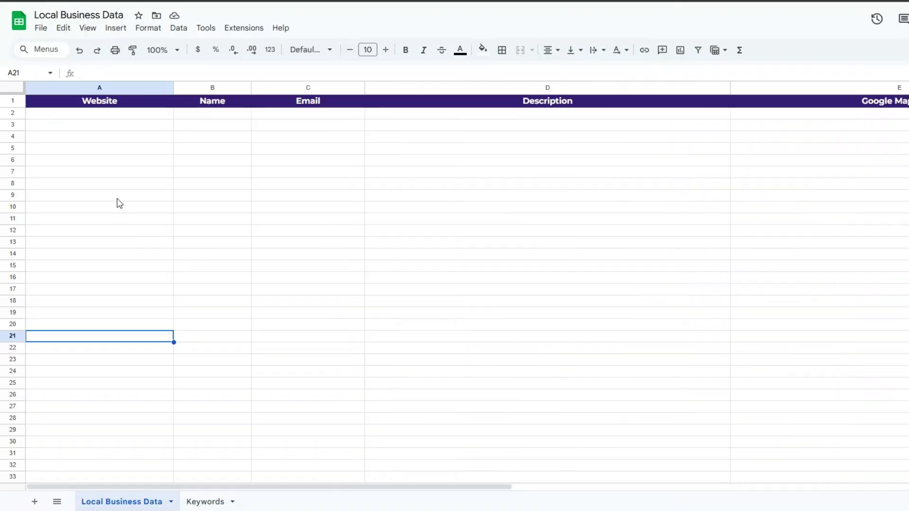
left_click(80, 175)
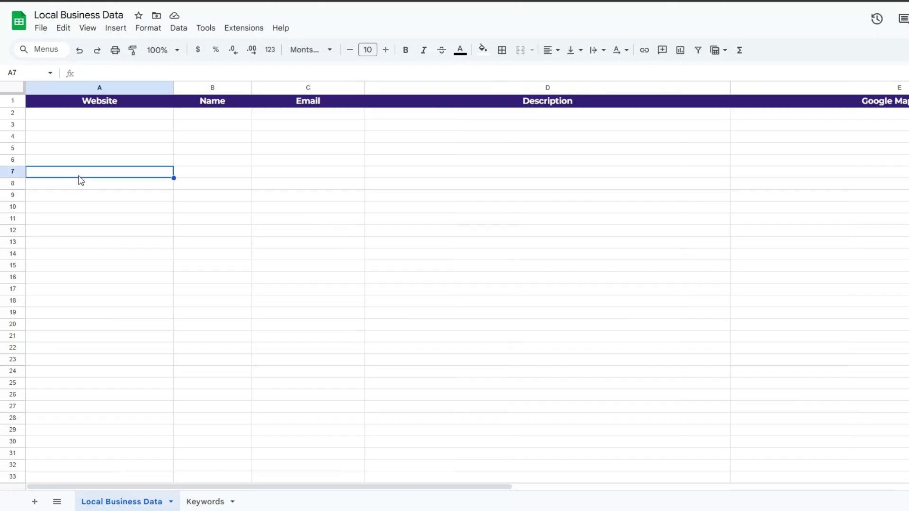
left_click(89, 141)
left_click(186, 139)
left_click(276, 138)
left_click(525, 159)
left_click(868, 156)
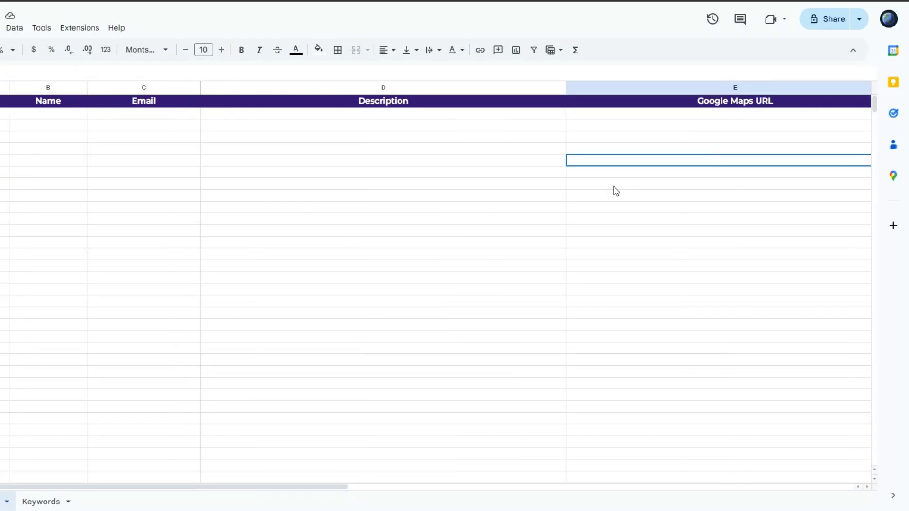
left_click(438, 197)
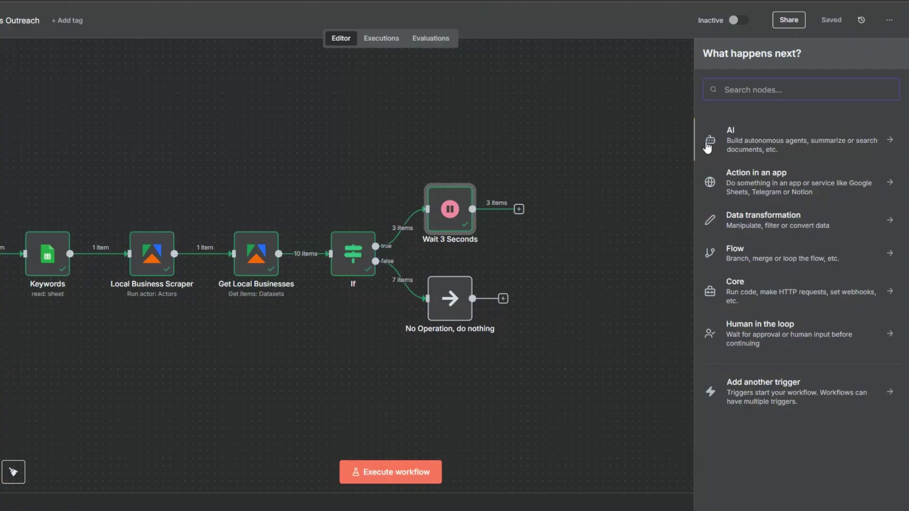
Add a Google Sheets "Append row in sheet" node after Wait 3 Seconds, targeting the Local Business Data document and its Local Business Data sheet
type("go")
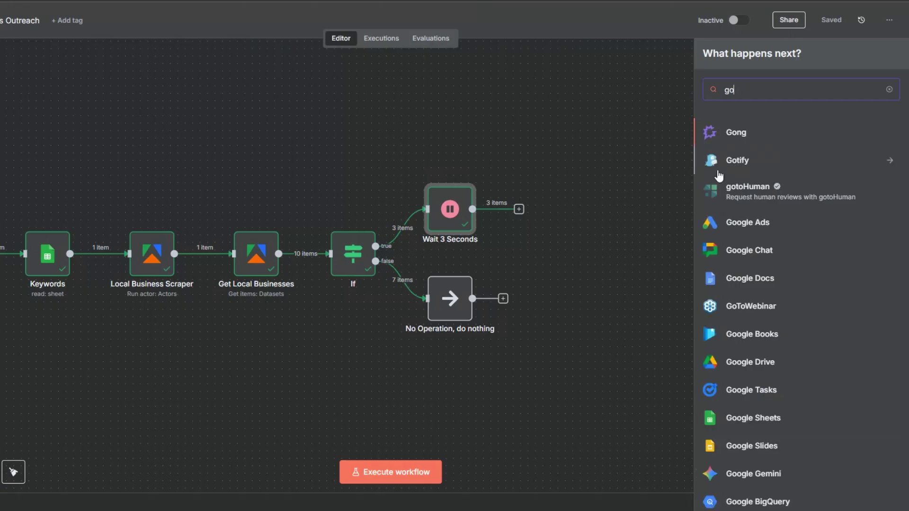
left_click(754, 417)
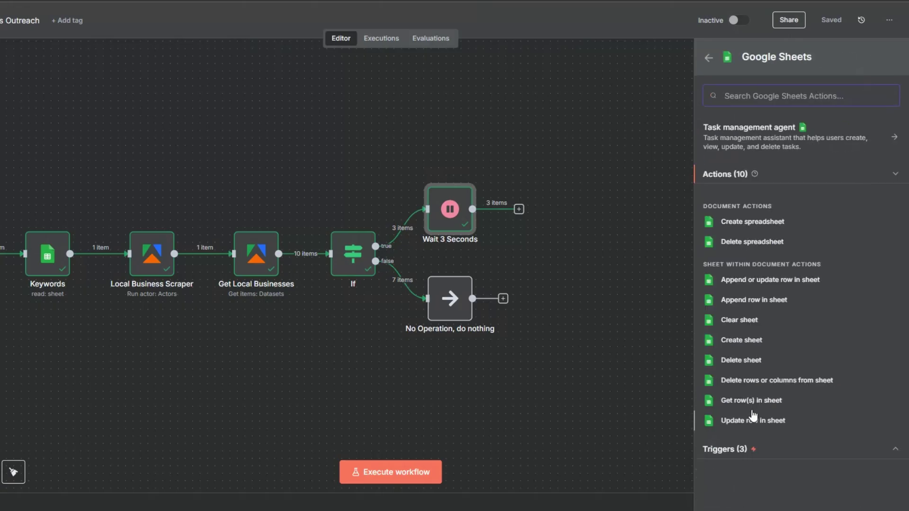
left_click(739, 302)
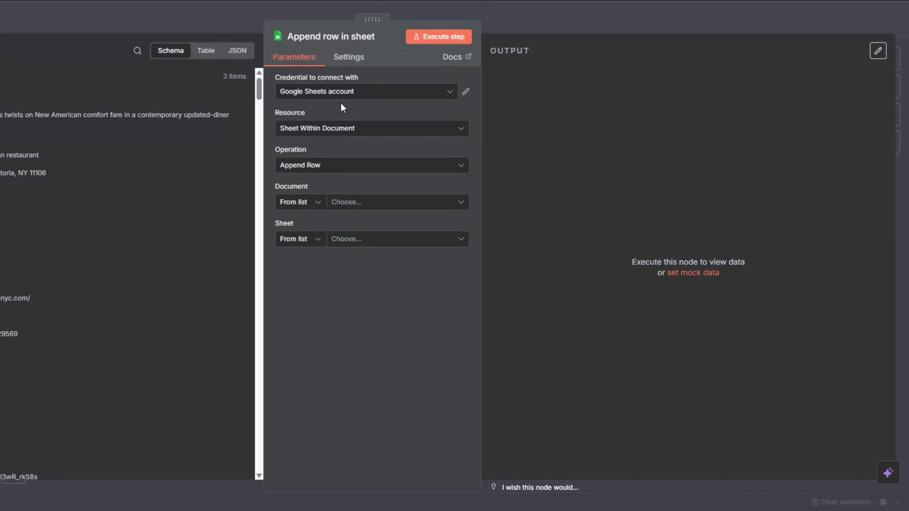
left_click(355, 205)
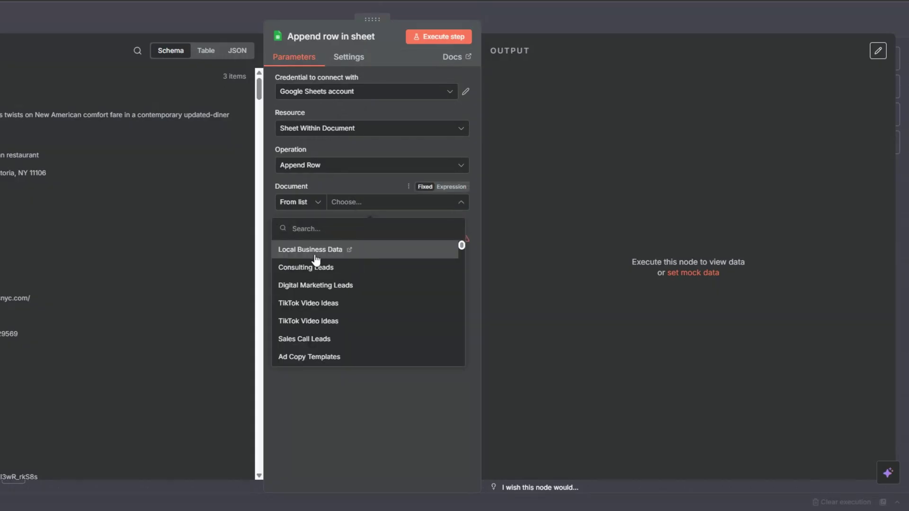
left_click(315, 259)
left_click(370, 240)
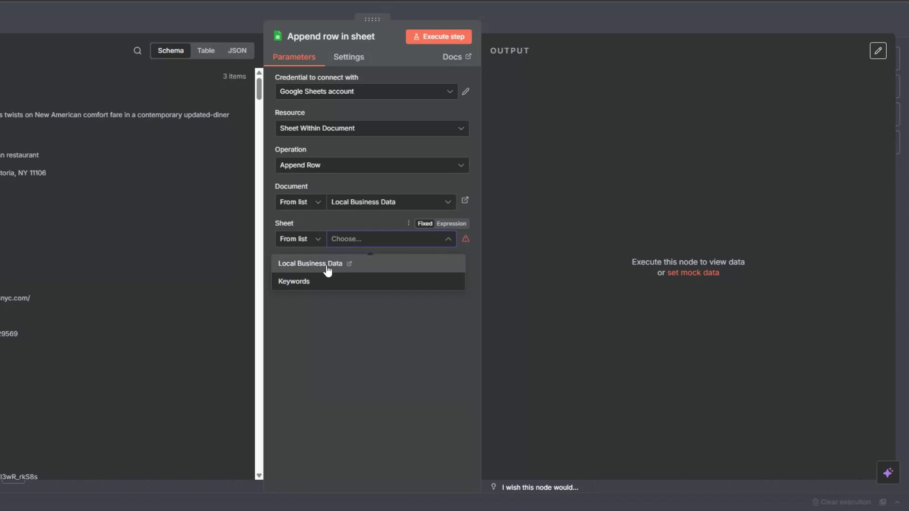
left_click(327, 265)
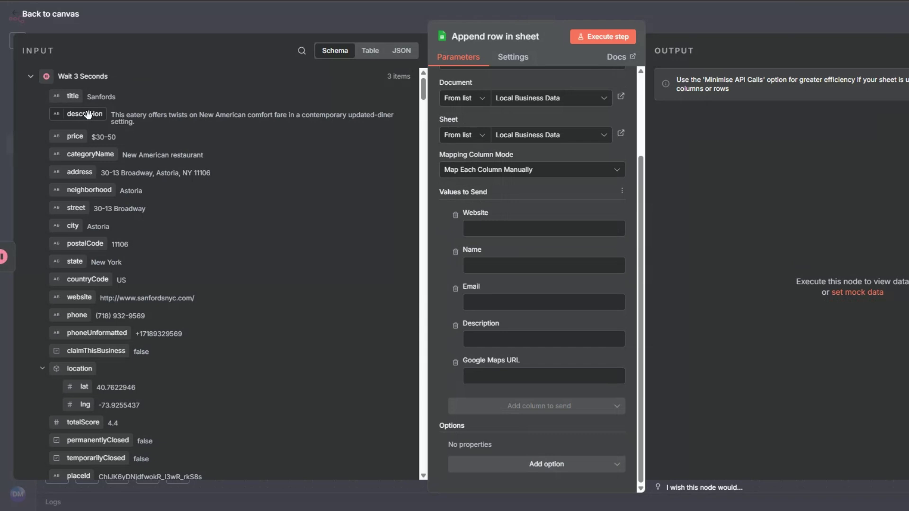
Map the incoming description, website and title fields to the Description, Website and Name columns of the append node
left_click_drag(88, 114, 521, 339)
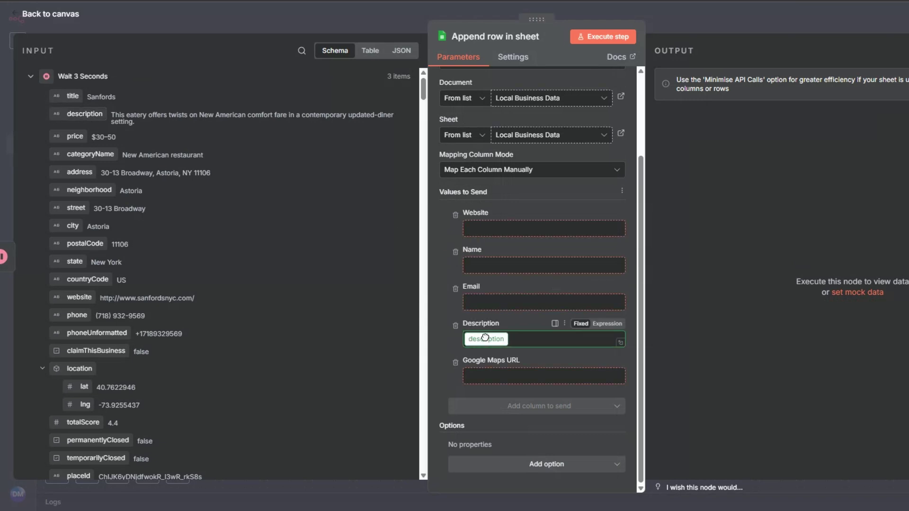
left_click_drag(82, 299, 490, 234)
left_click(435, 244)
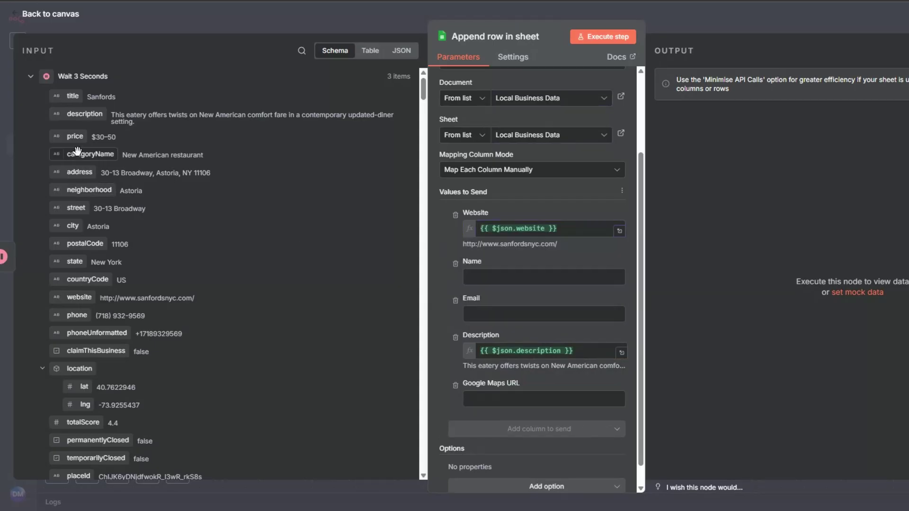
left_click_drag(66, 90, 466, 279)
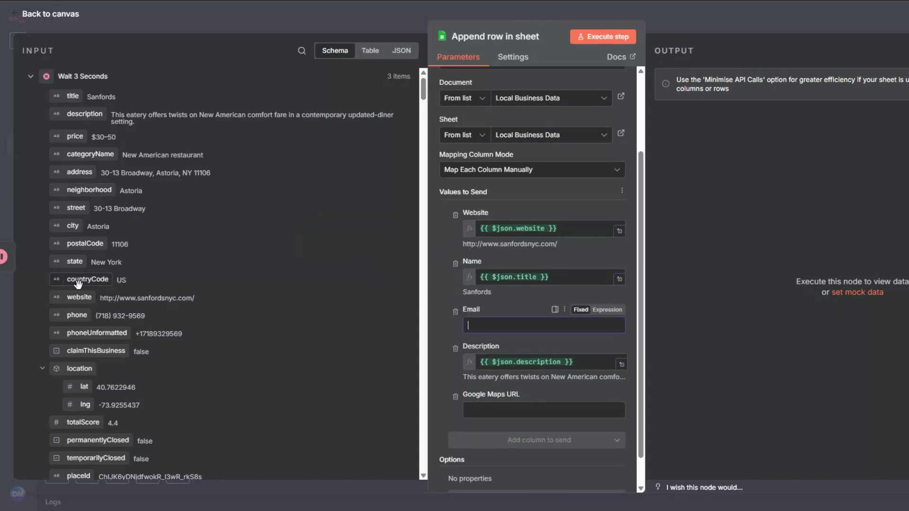
Find the emails field in the input data, map emails[0] to the Email column, and run the append node
left_click(301, 51)
type("emai")
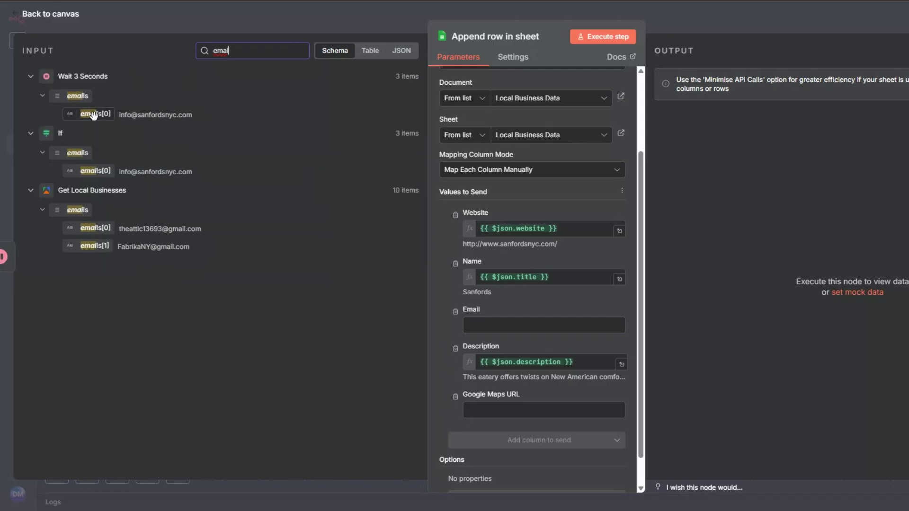
left_click_drag(94, 115, 494, 326)
left_click(442, 275)
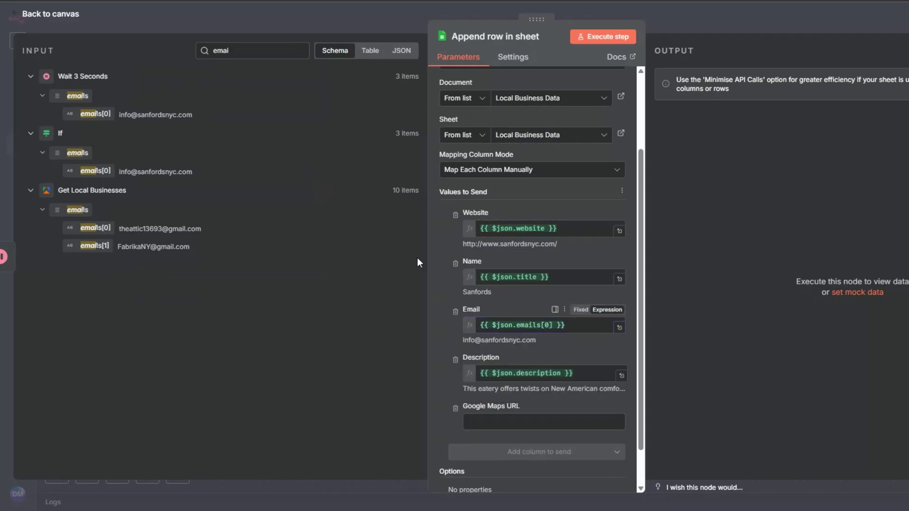
left_click(611, 38)
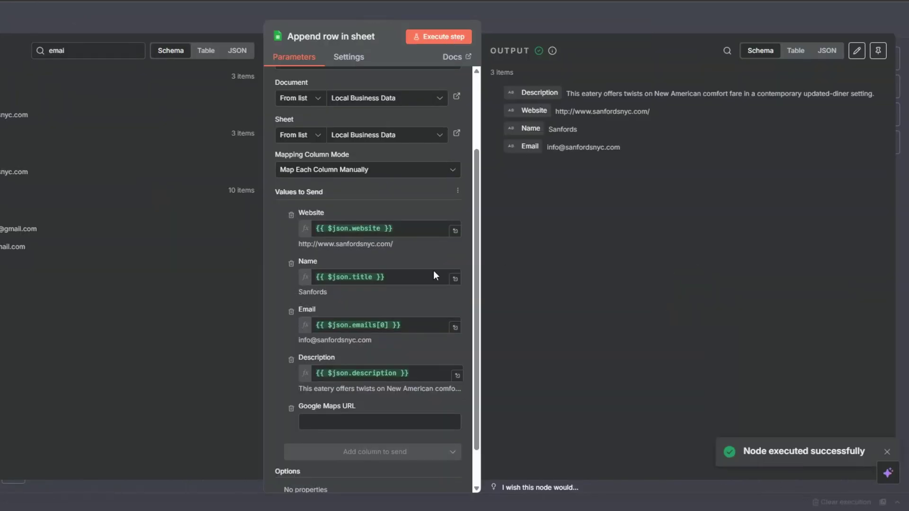
Search the input data for "url" and map searchPageUrl to the Google Maps URL column
scroll(411, 256, "down", 1)
double_click(78, 51)
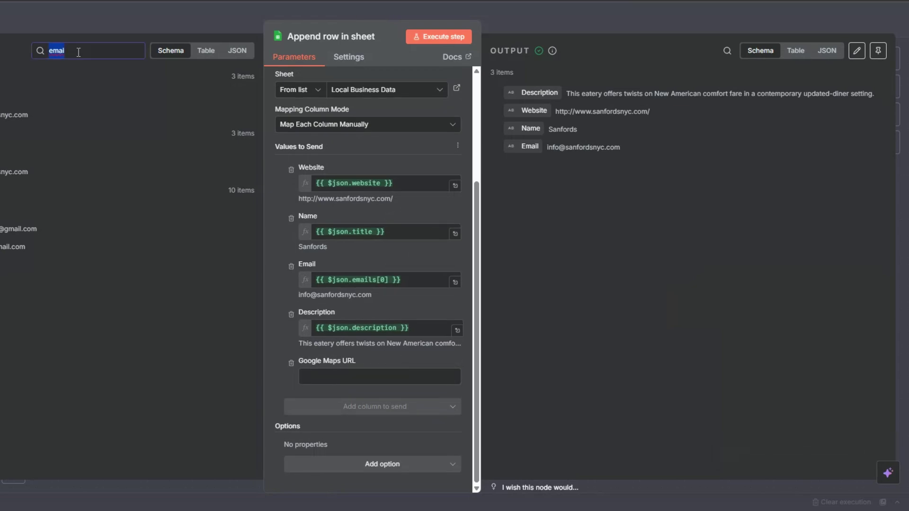
key("BackSpace")
type("url")
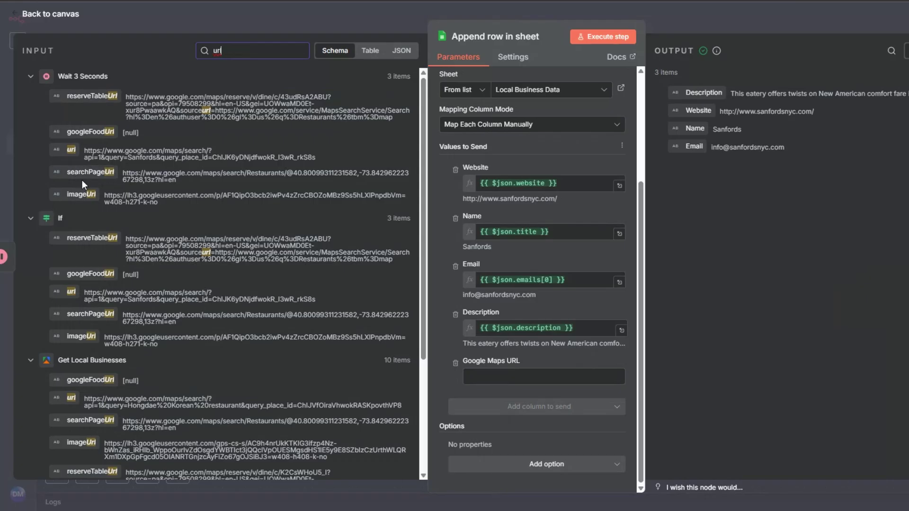
left_click_drag(83, 175, 486, 377)
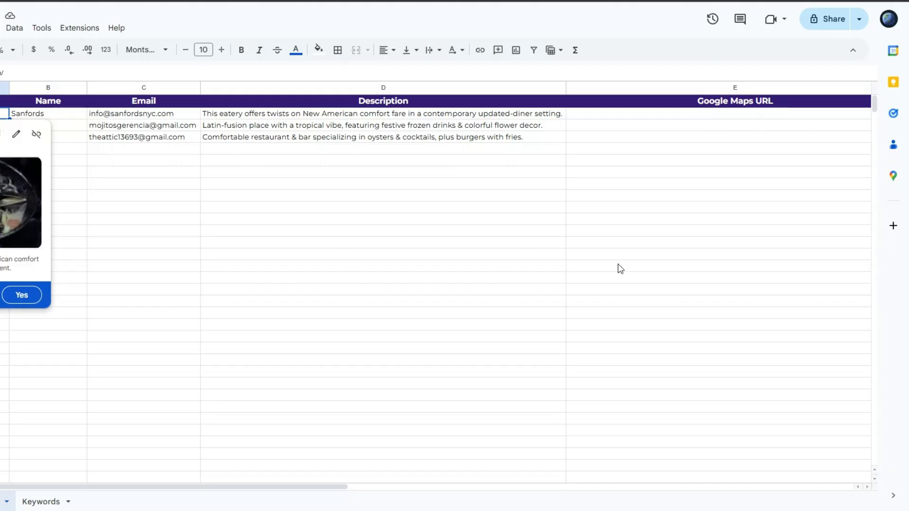
Delete the test rows below the header in the Local Business Data spreadsheet, then rerun the append node in n8n
left_click(618, 266, "shift")
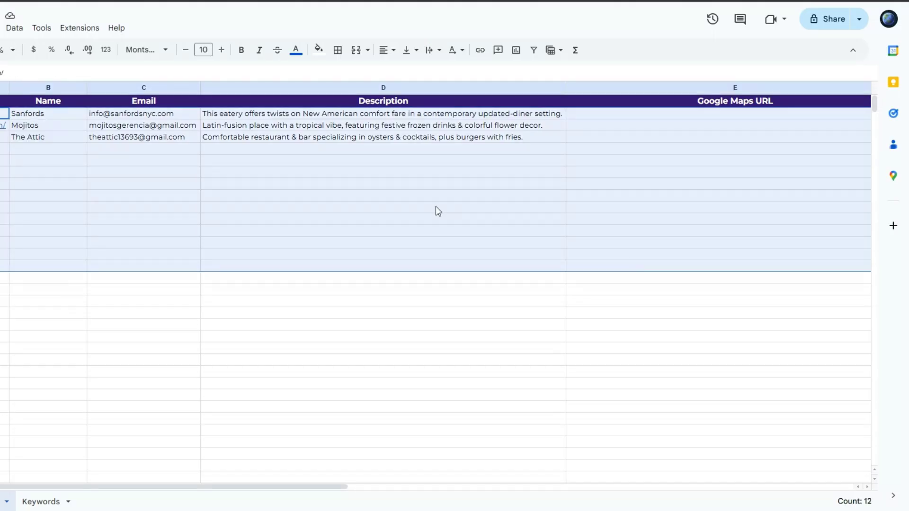
right_click(438, 211)
left_click(473, 270)
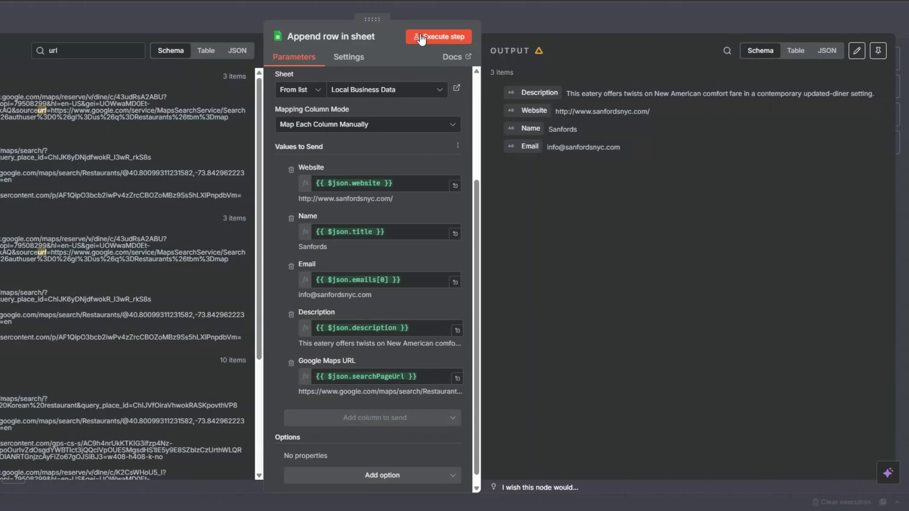
left_click(421, 37)
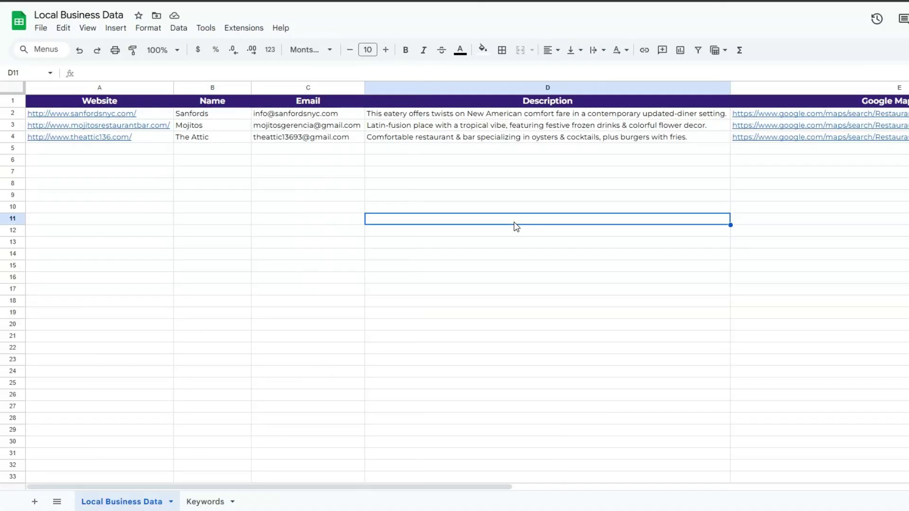
Switch to the spreadsheet and check the appended rows across the Website, Name, Email, Description and Google Maps URL columns
left_click(158, 165)
left_click(208, 172)
left_click(307, 174)
left_click(469, 175)
left_click(868, 182)
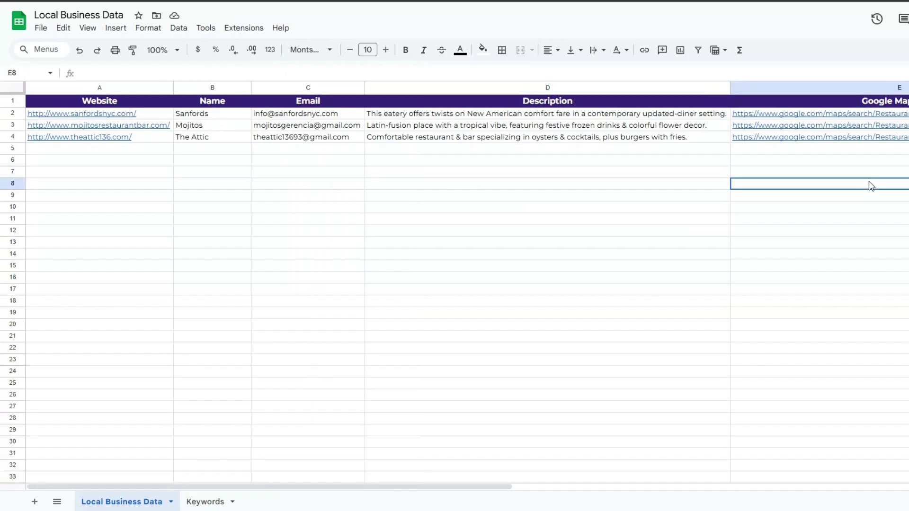
left_click(603, 205)
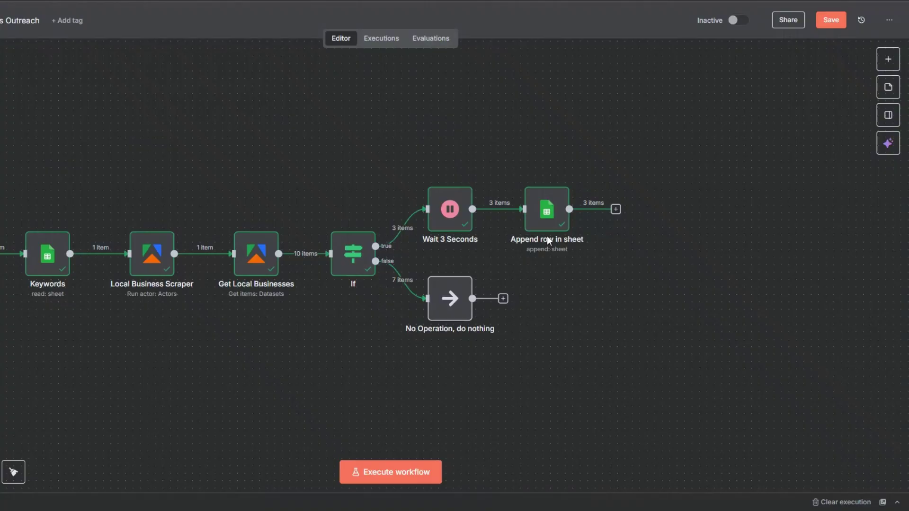
Back in the n8n workflow, rename the "Append row in sheet" node as "Local Business Data" and save the workflow
right_click(547, 213)
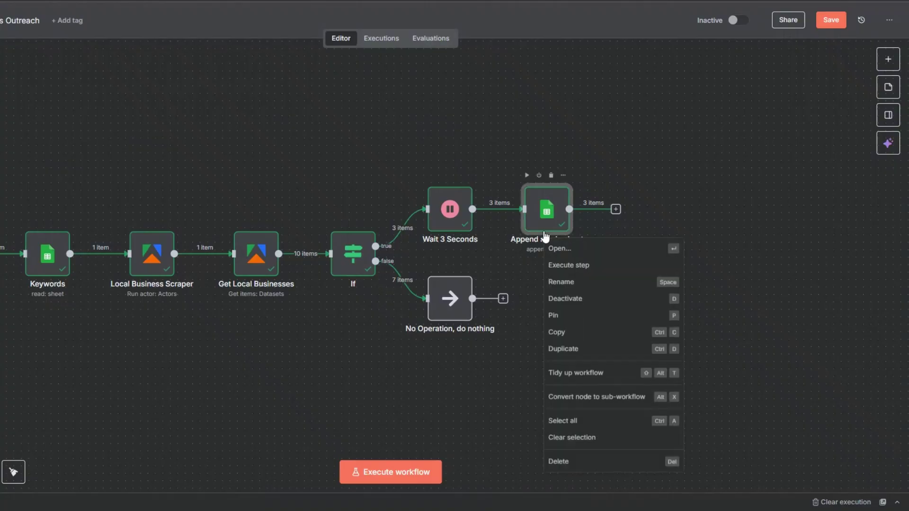
left_click(565, 282)
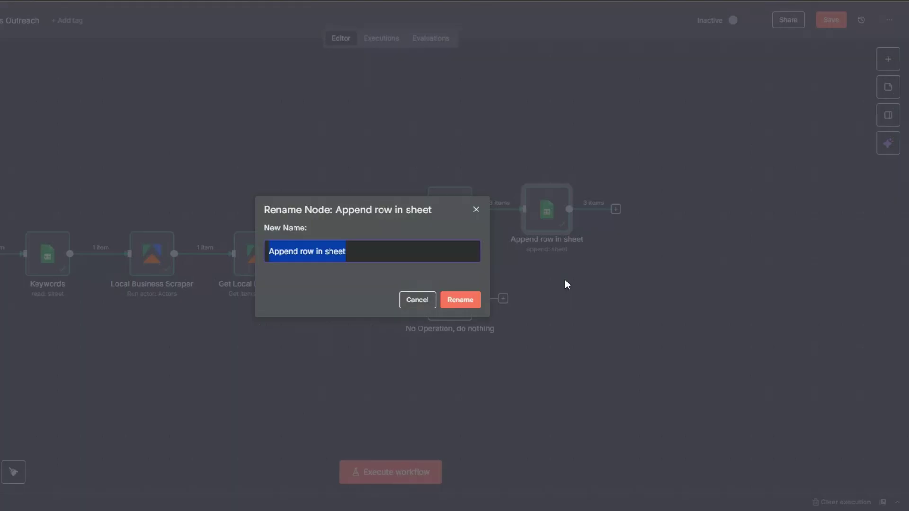
type("Local Business Data")
left_click(473, 306)
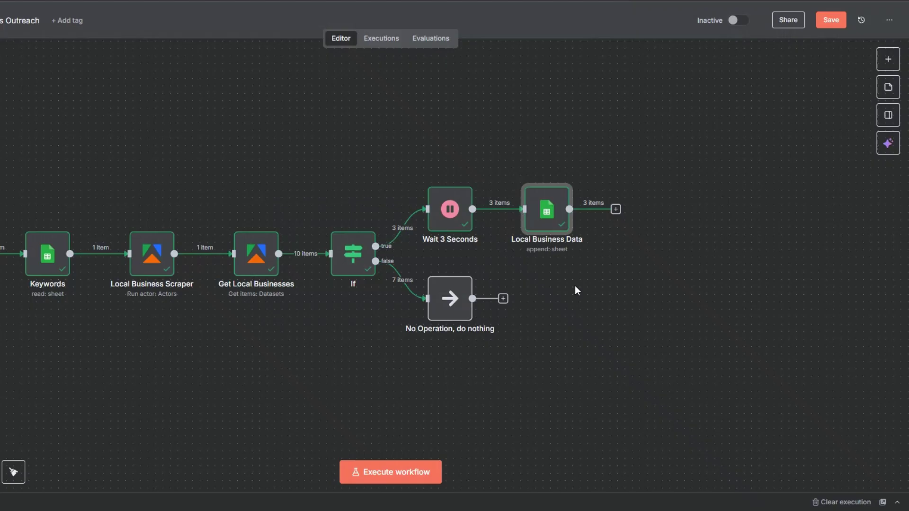
key("ctrl+s")
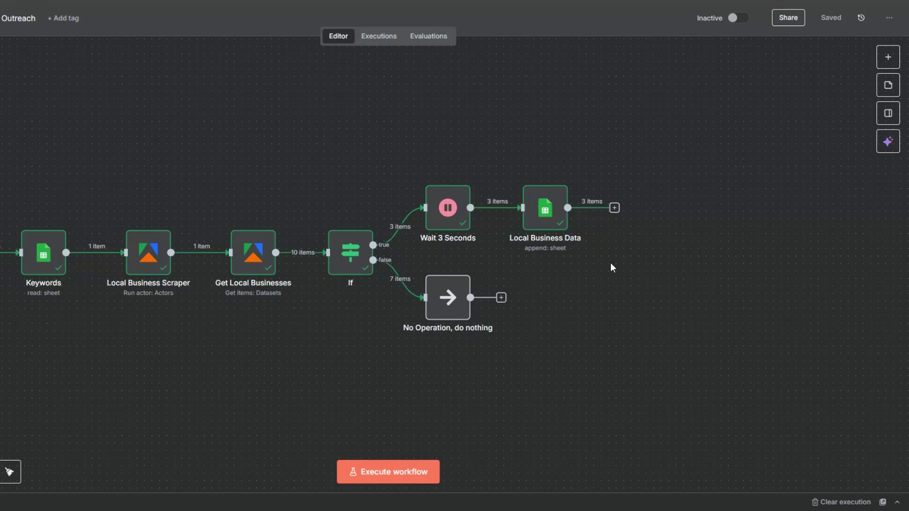
Add an AI Agent node after Local Business Data, with its prompt defined below as "You are an expert cold email copywriter."
left_click(614, 208)
left_click(734, 131)
left_click(744, 202)
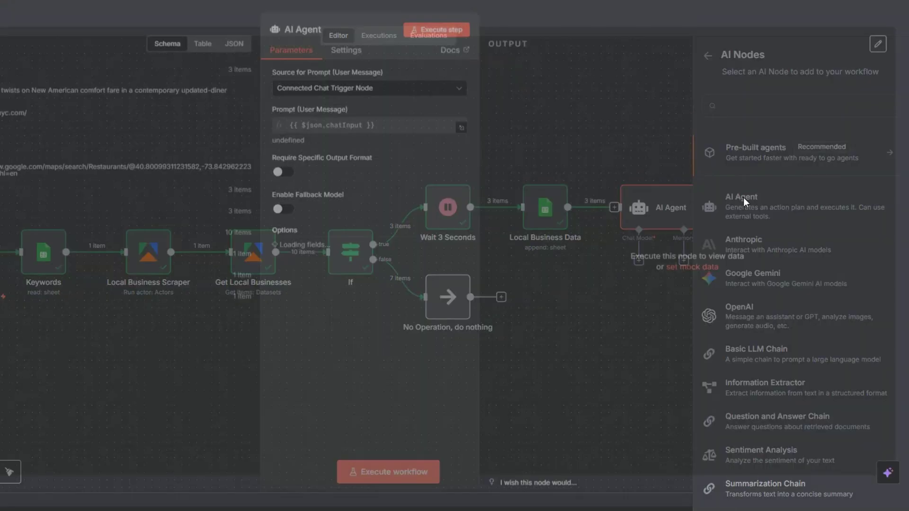
left_click(343, 98)
left_click(345, 162)
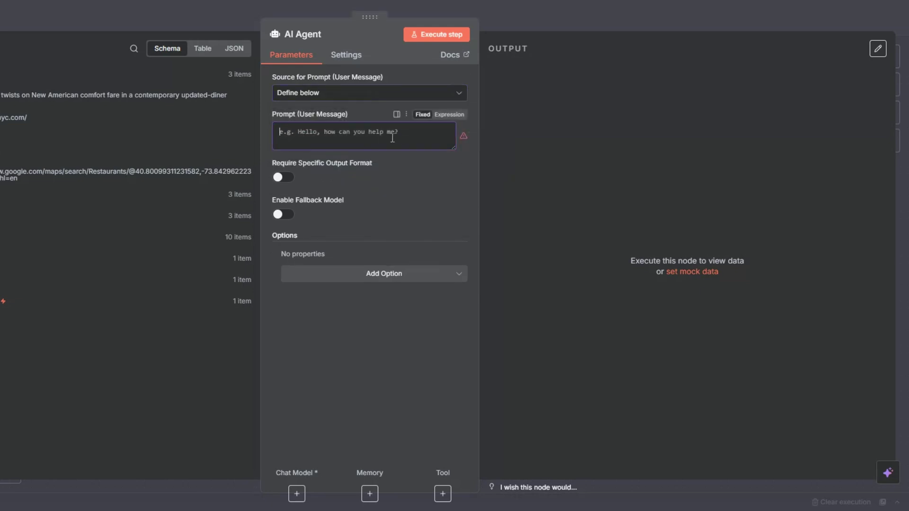
type("You are an expert cold email copywriter.")
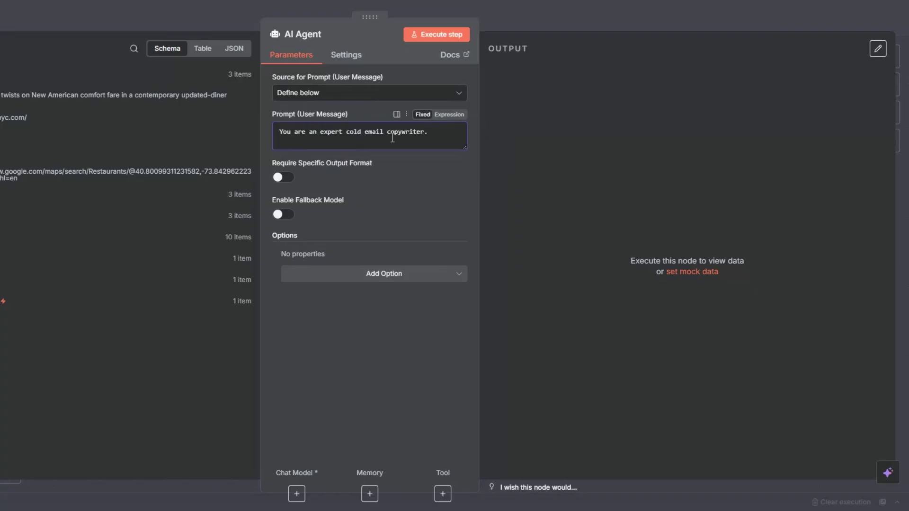
Add an expression System Message with personalized cold-email rules, Name, Website and Description inputs, and JSON keys subject_line and email_body
left_click(372, 280)
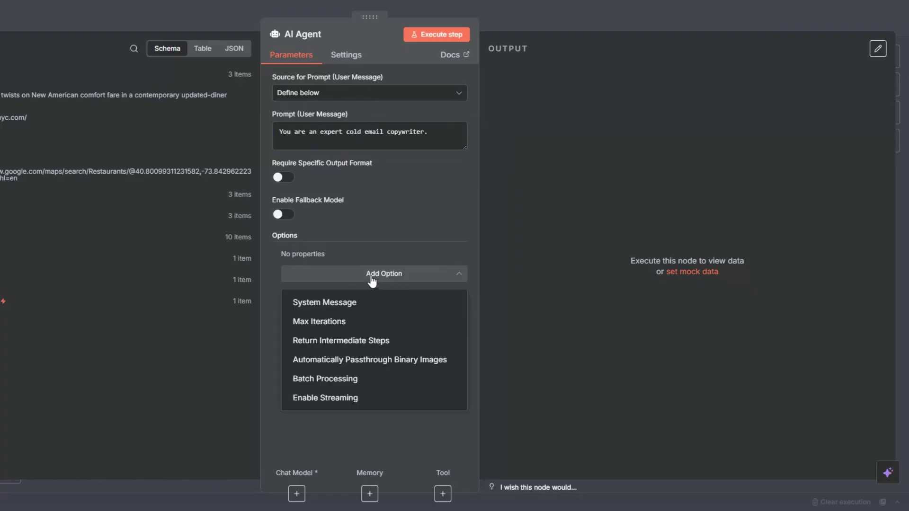
left_click(371, 309)
left_click(450, 256)
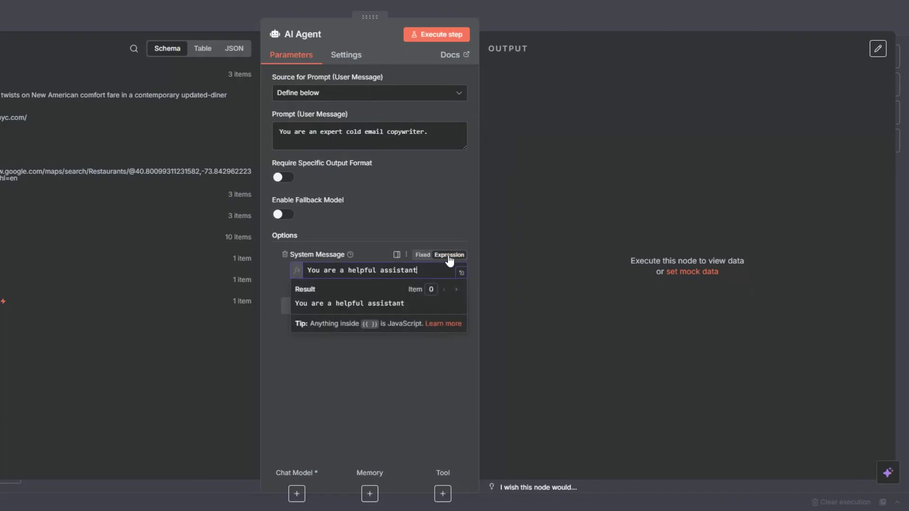
left_click(461, 274)
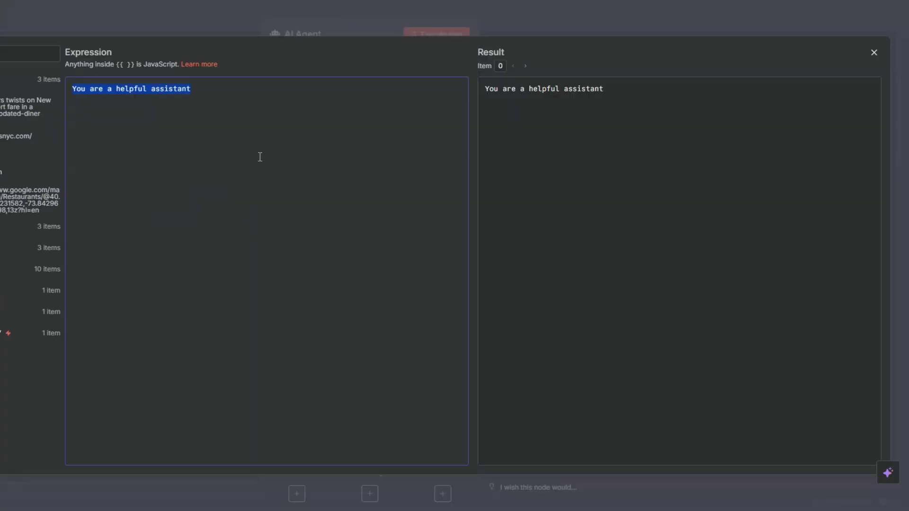
key("BackSpace")
type("Your task is to write a highly personalized, natural-sounding cold email for a local business based ONLY on the information provided about that business using the Think Tool.  --- ### Input Provided: - Business Name: {{ $json.Name }} - Website: {{ $json.Website }} - Description / About: {{ $json.Description }}  --- ### Rules for the Email: 1. Open with a genuine, specific compliment or observation about the business based on the website/description. 2. Keep the tone warm, human, and professional—avoid sounding like a template. 3. Do not use filler or vague praise; be concrete and accurate. 4. Keep the email short (max 5 sentences). 5. Structure:    - Personalized compliment/opening    - Brief introduction of who I am and what I do (automation/AI for local businesses)    - Relevance: explain simply how what I do could benefit this specific business    - Light call-to-action (e.g., offer a quick chat, free audit, or ask if they’re open to ideas)  6. Do not invent facts not in the input. If no info is available, acknowledge briefly and keep the message general but polite. 7. Avoid overused phrases like \"I hope this email finds you well.\" 8. Do not use any dashes (-). 9. Do not output placeholders such as [Your Name], [First Name], or [Business Name]. 10. Write the email naturally as if you already know the recipient. 11. Output in clean JSON format with two keys: `subject_line` and `email_body`.  ---")
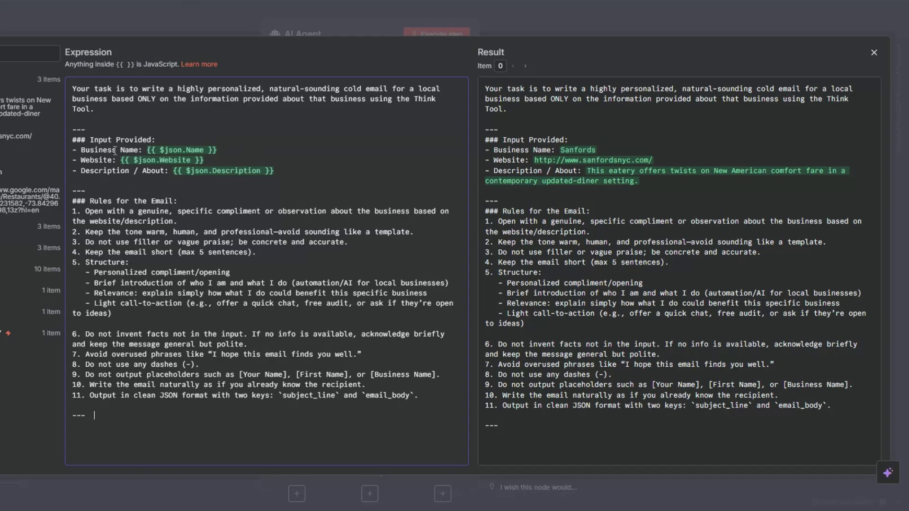
Review the system message's input fields, email rules, structure and JSON output instruction, then close the expression editor
left_click(285, 170)
left_click(194, 203)
left_click_drag(95, 273, 251, 273)
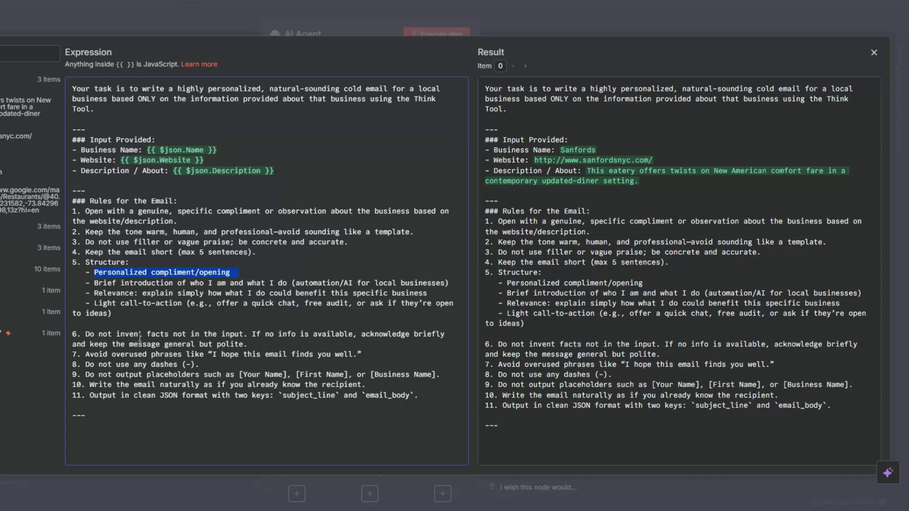
left_click(209, 364)
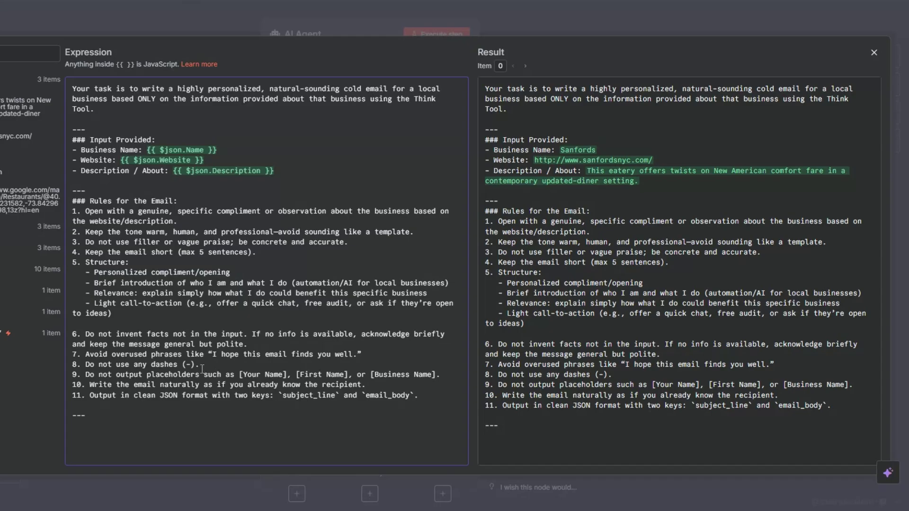
left_click(443, 375)
left_click(442, 402)
key("Escape")
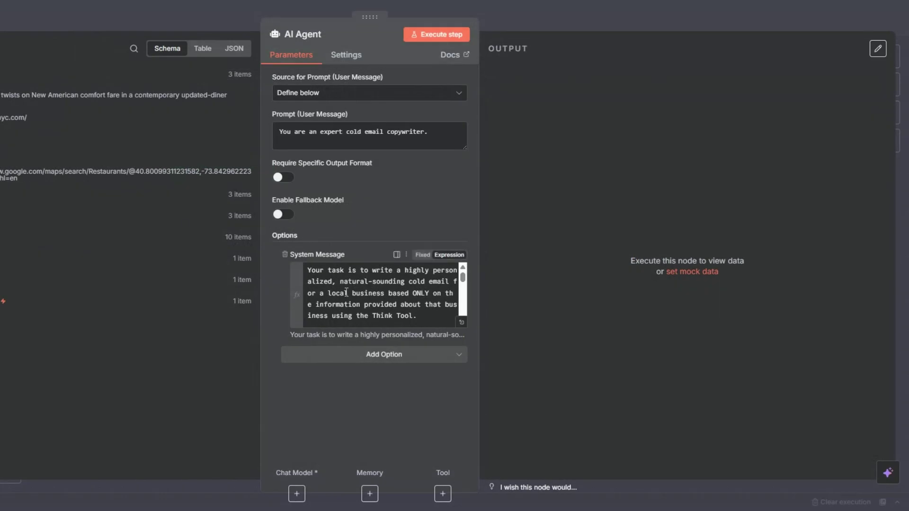
Enable Require Specific Output Format on the AI Agent node
left_click(279, 178)
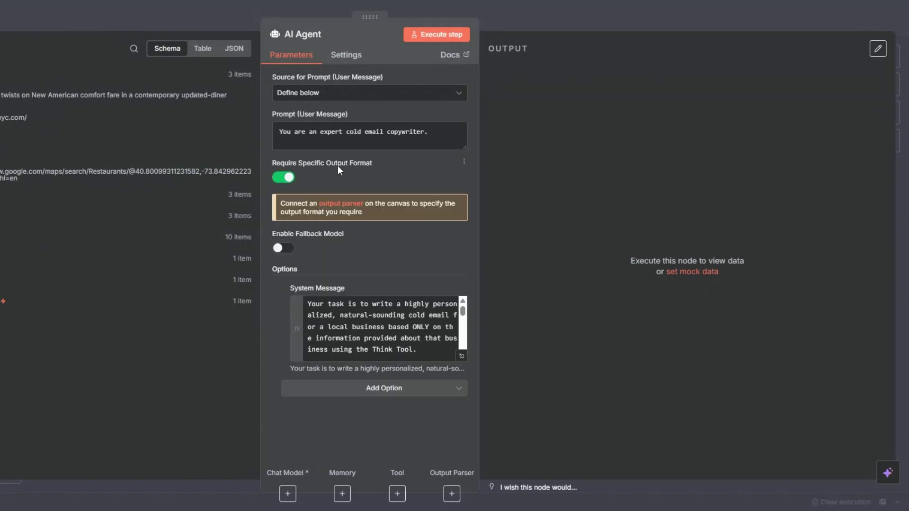
Attach a Structured Output Parser to the AI Agent, with a JSON example holding sample subject_line and email_body text
left_click(346, 204)
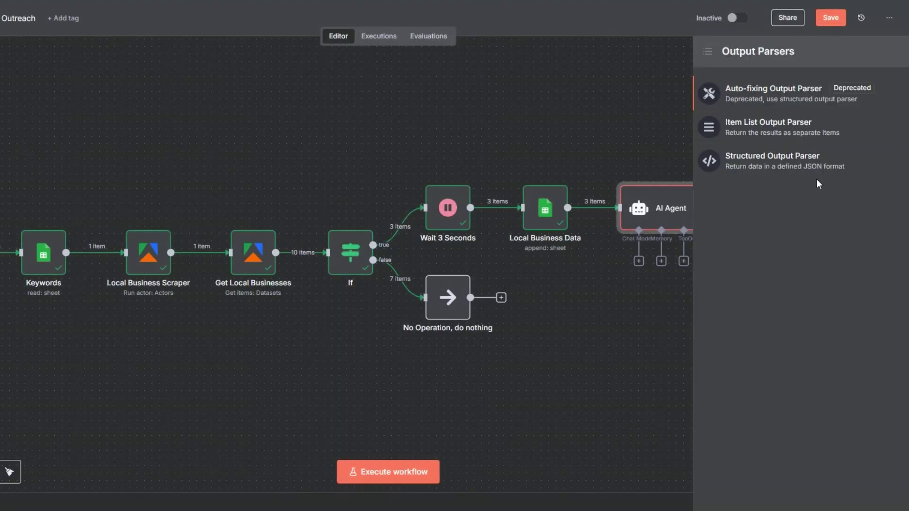
left_click(785, 163)
left_click(318, 185)
key("ctrl+a")
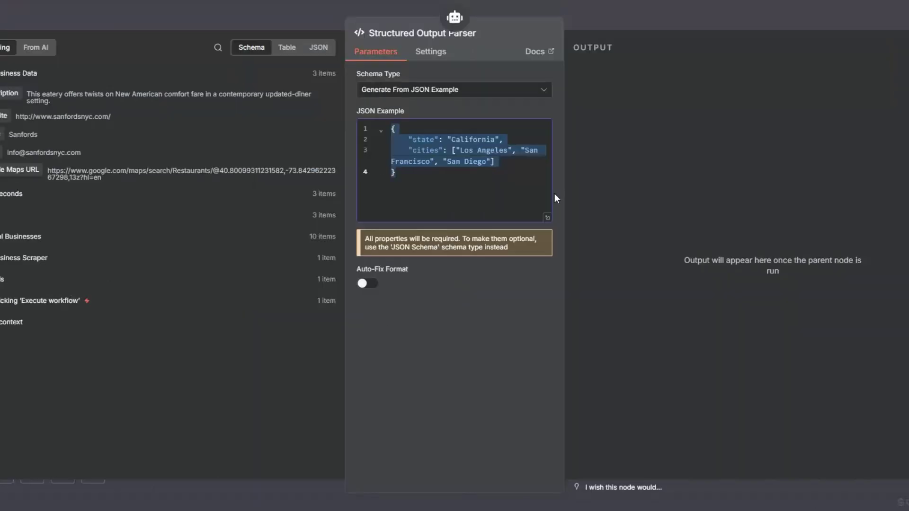
key("BackSpace")
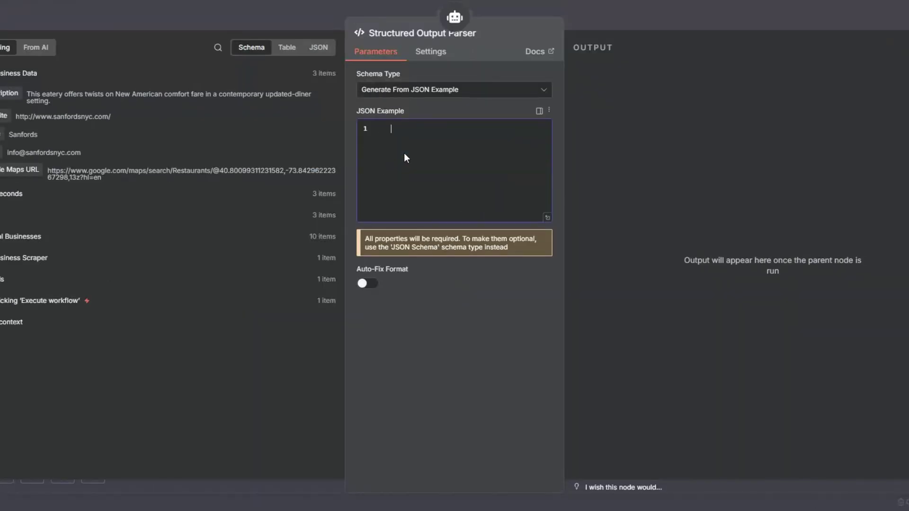
type("{   \"subject_line\": \"Loved your approach to healthy dining\",   \"email_body\": \"Hi there, I was impressed by how [Business Name] highlights fresh, local ingredients on your website. I help businesses like yours save hours each week by automating bookings, reminders, and customer follow-ups. For a restaurant, this can mean fuller tables and happier regulars without extra admin. Would you be open to a quick chat to explore ideas?\" }")
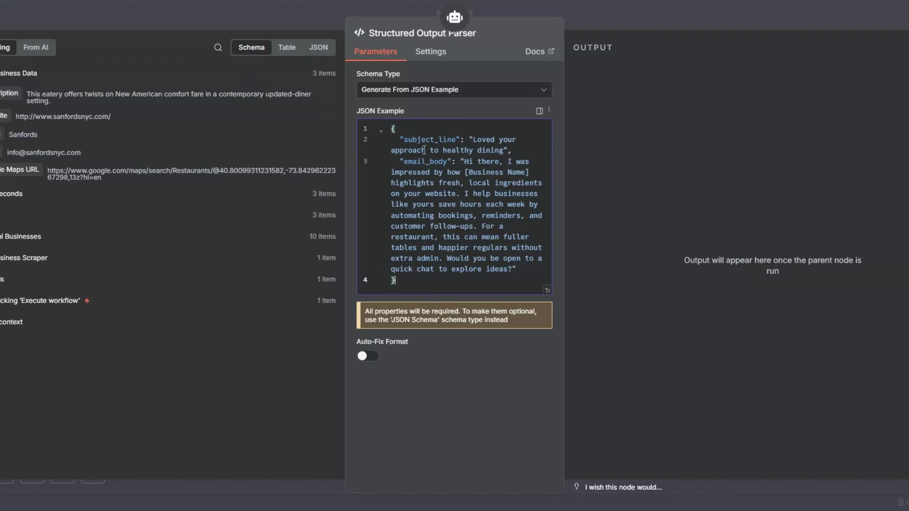
Check the subject_line and email_body entries in the JSON example, and place the Structured Output Parser above the AI Agent
left_click_drag(402, 135, 511, 151)
left_click_drag(403, 162, 499, 271)
left_click(483, 408)
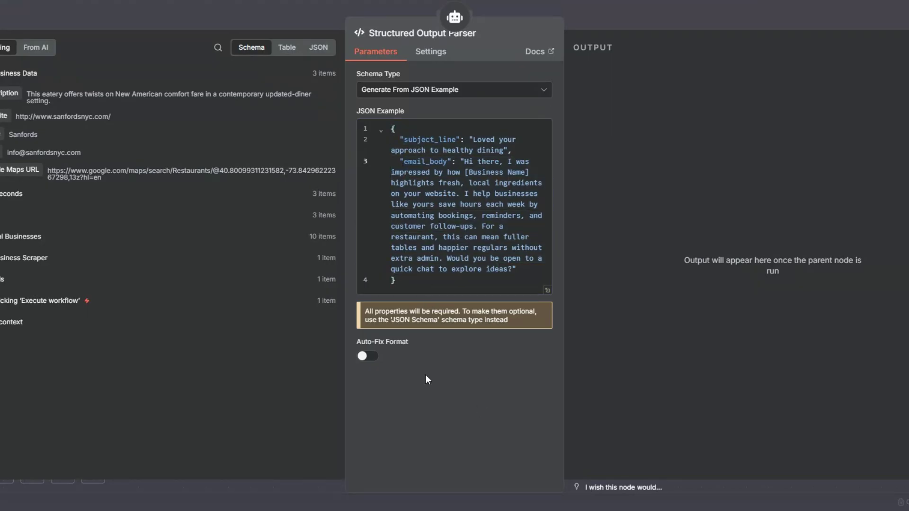
key("Escape")
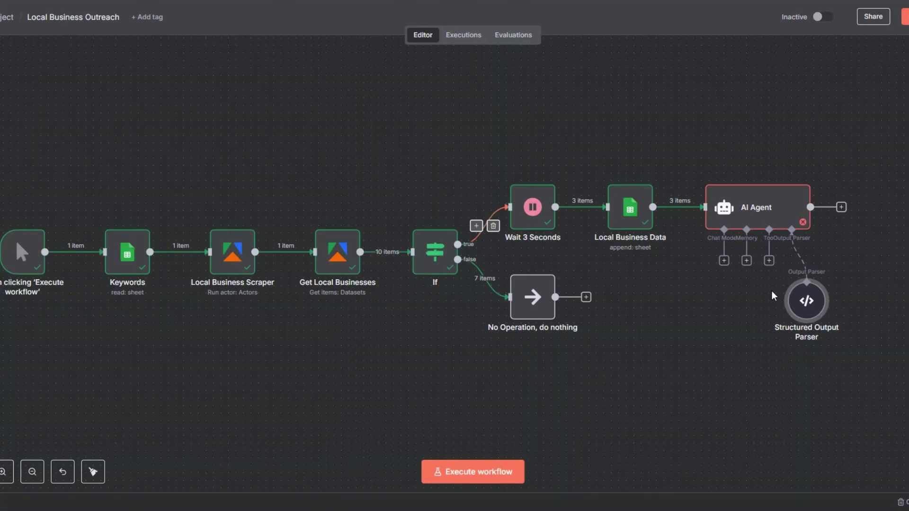
left_click_drag(799, 278, 829, 128)
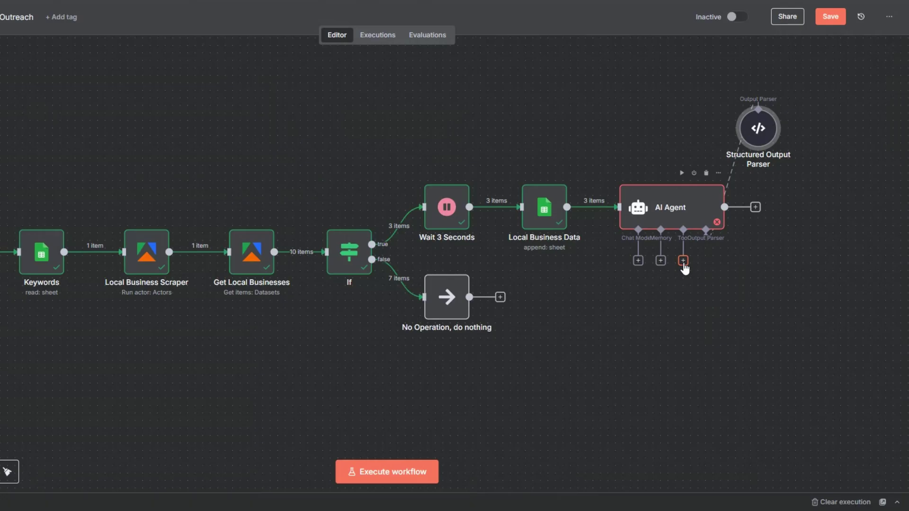
Attach a Think Tool with its default description to the AI Agent and align it beside the Structured Output Parser
left_click(682, 261)
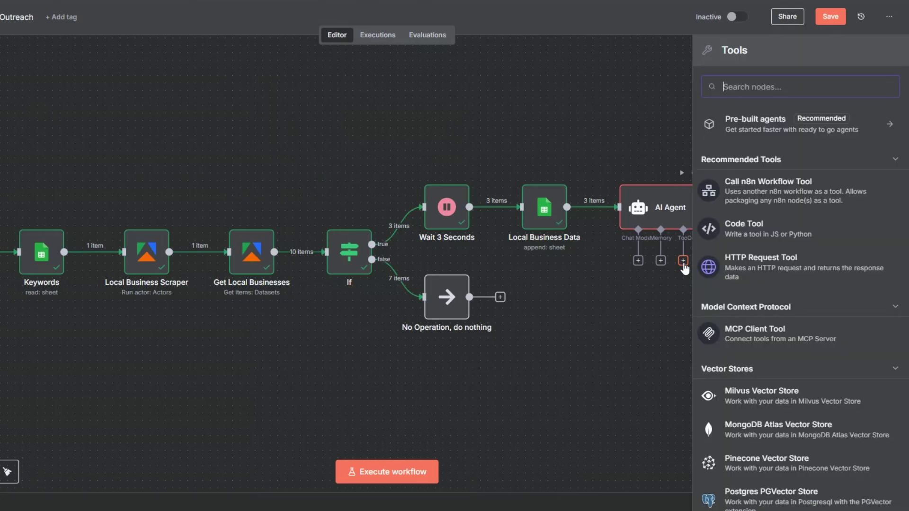
type("thi")
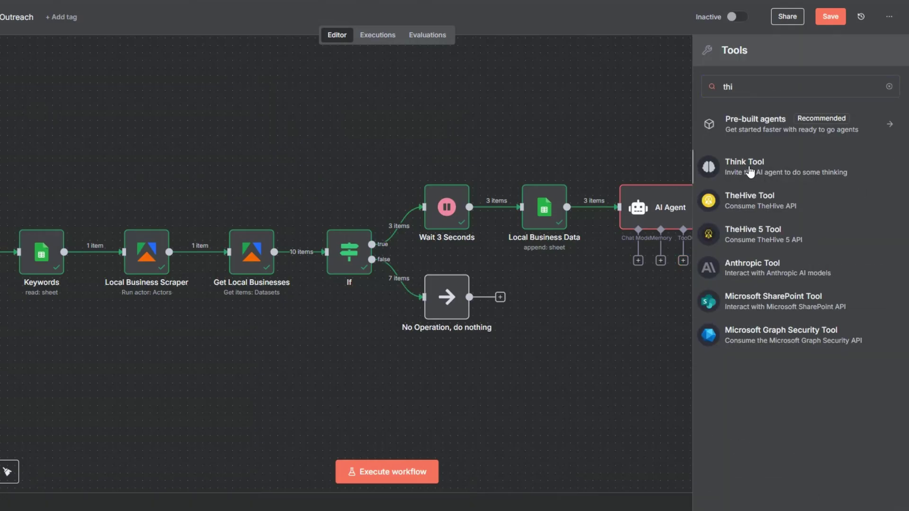
left_click(750, 171)
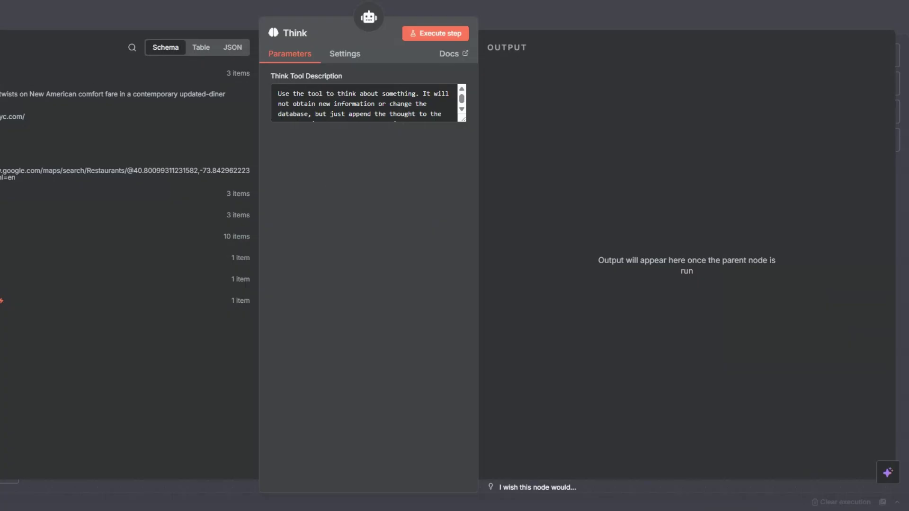
key("Escape")
left_click_drag(706, 303, 698, 141)
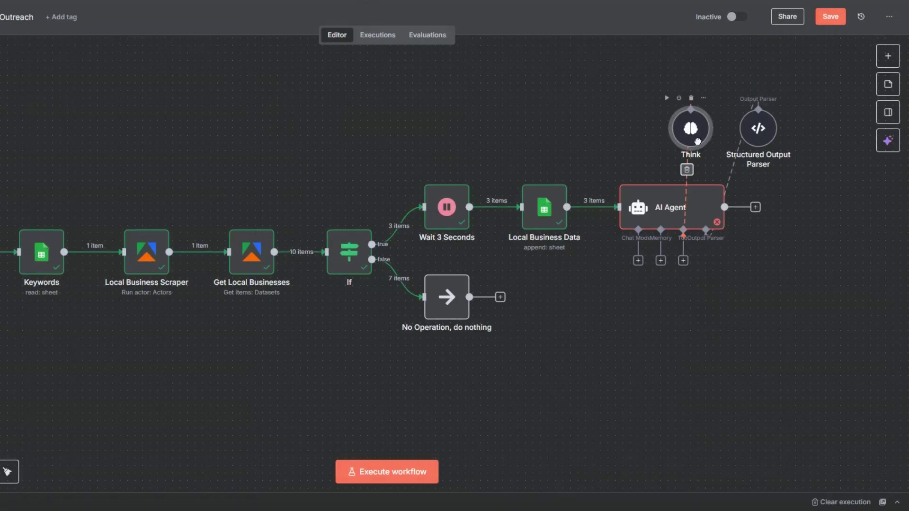
left_click_drag(756, 144, 763, 144)
left_click_drag(695, 137, 711, 137)
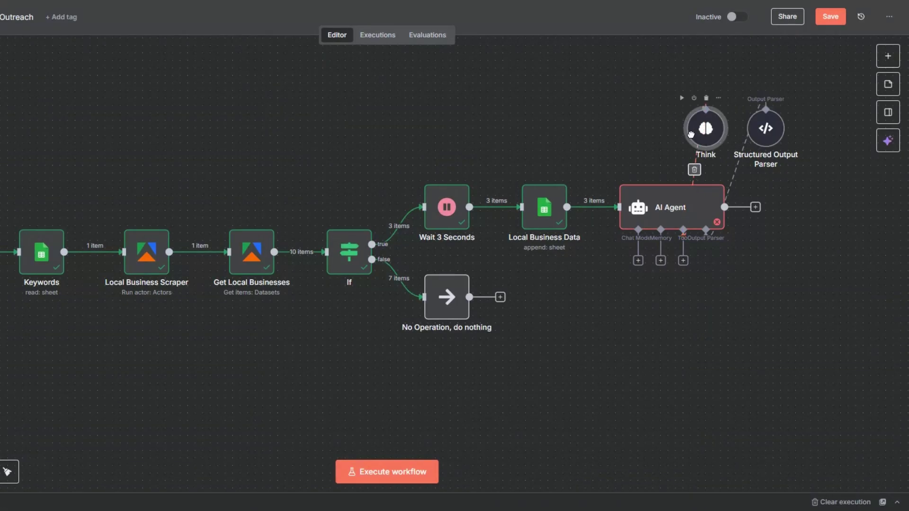
Attach Simple Memory to the AI Agent with Session ID defined below and key {{ $now }}, aligned beside the Think node
left_click(659, 263)
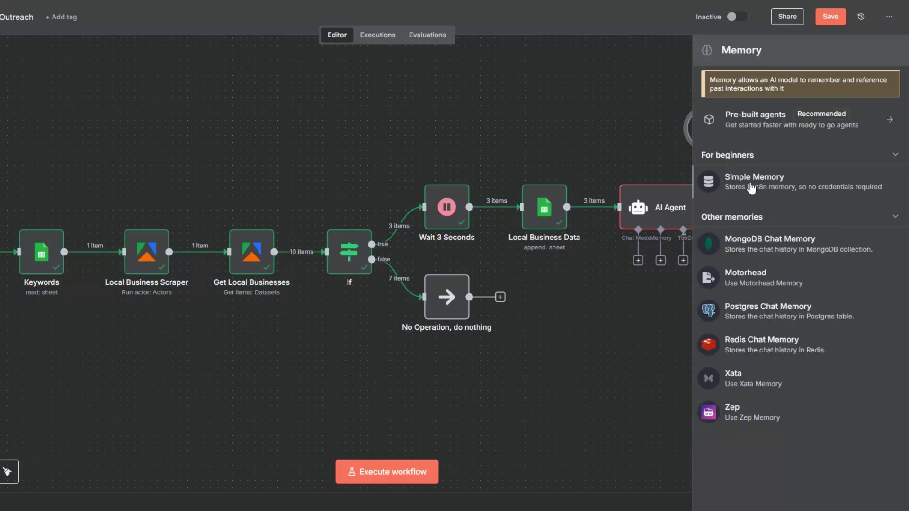
left_click(751, 189)
left_click(326, 101)
left_click(331, 161)
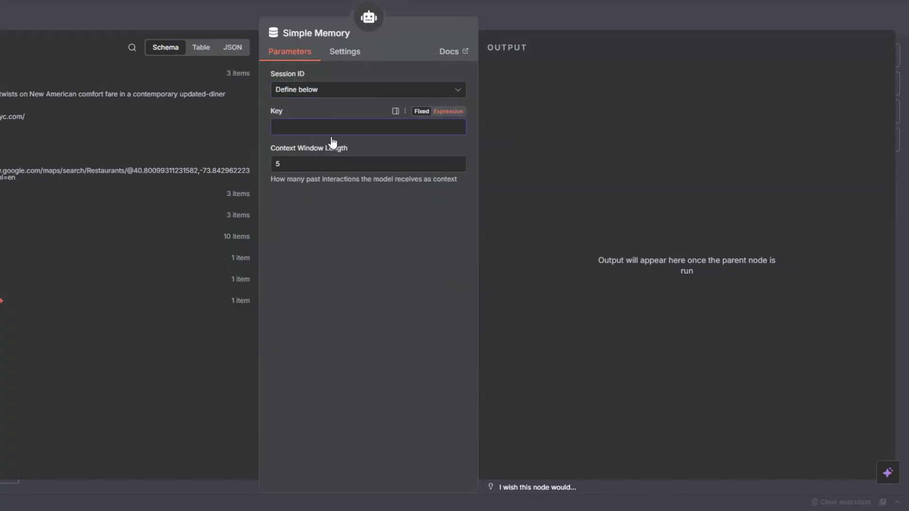
type("{{")
type("{")
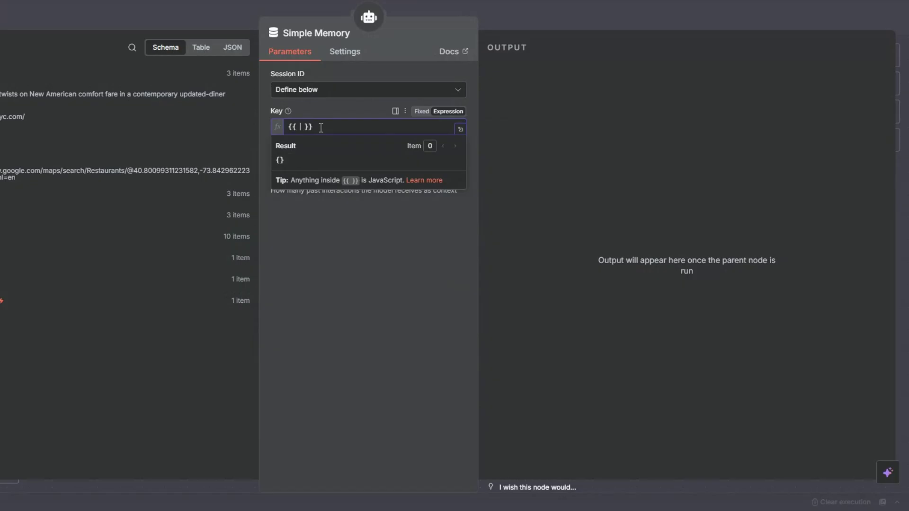
type("{$")
left_click(331, 57)
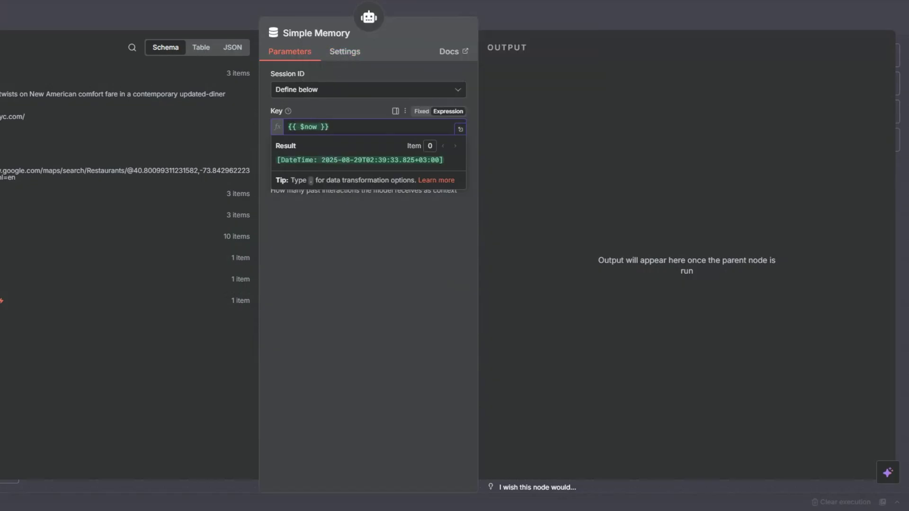
key("Escape")
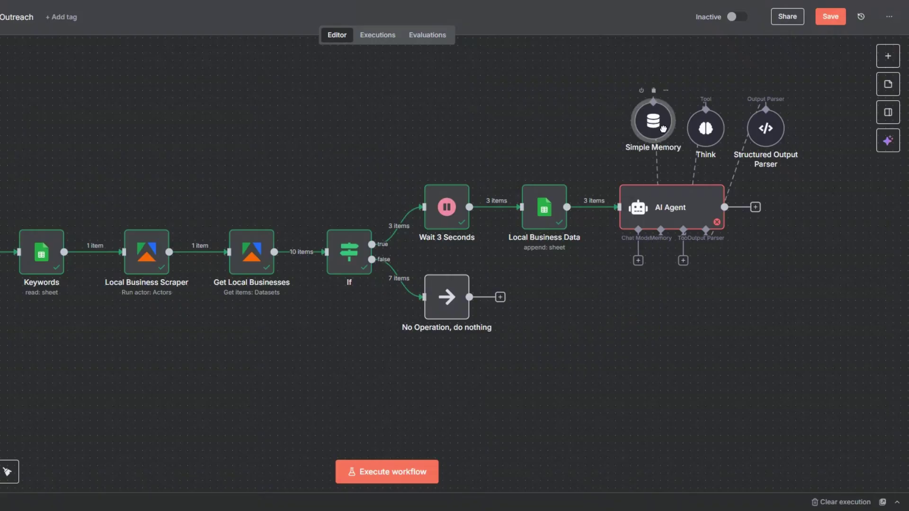
left_click_drag(663, 129, 655, 136)
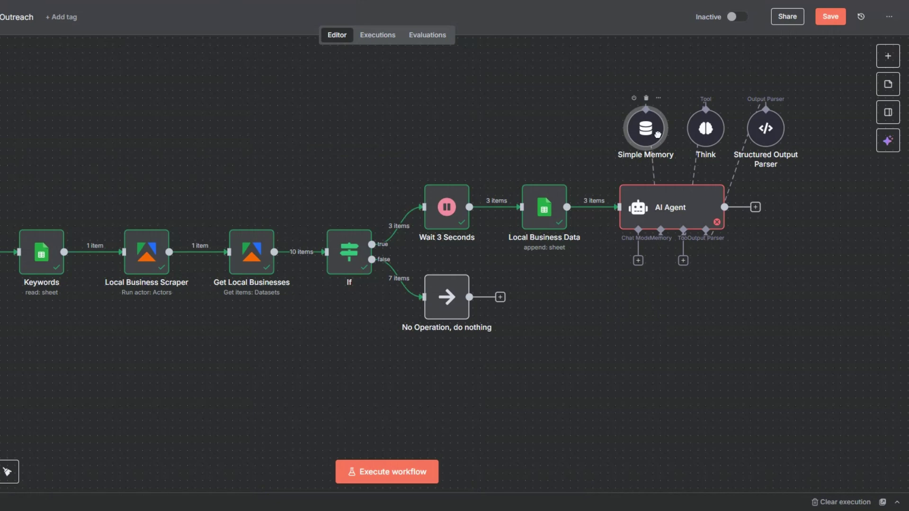
Attach an OpenAI Chat Model to the AI Agent using the existing OpenAi account credential
left_click(638, 261)
scroll(753, 427, "down", 3)
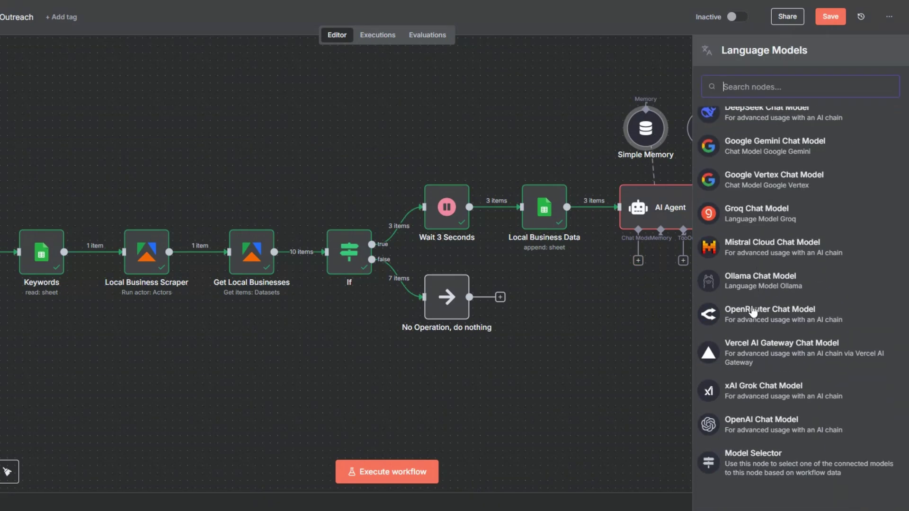
left_click(754, 423)
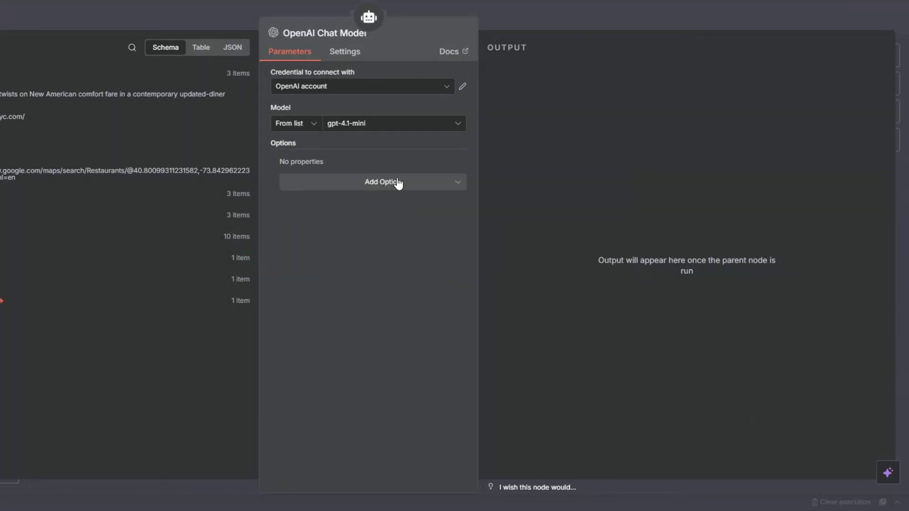
left_click(348, 90)
left_click(332, 175)
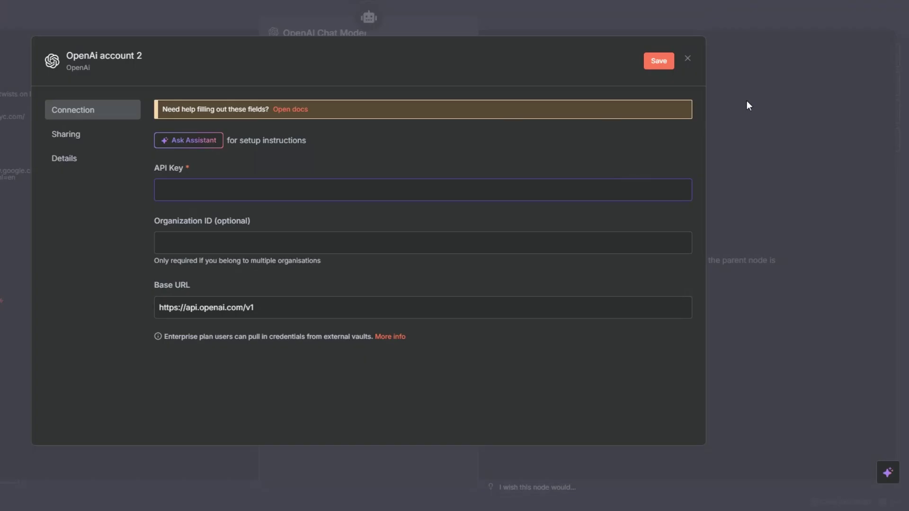
left_click(686, 58)
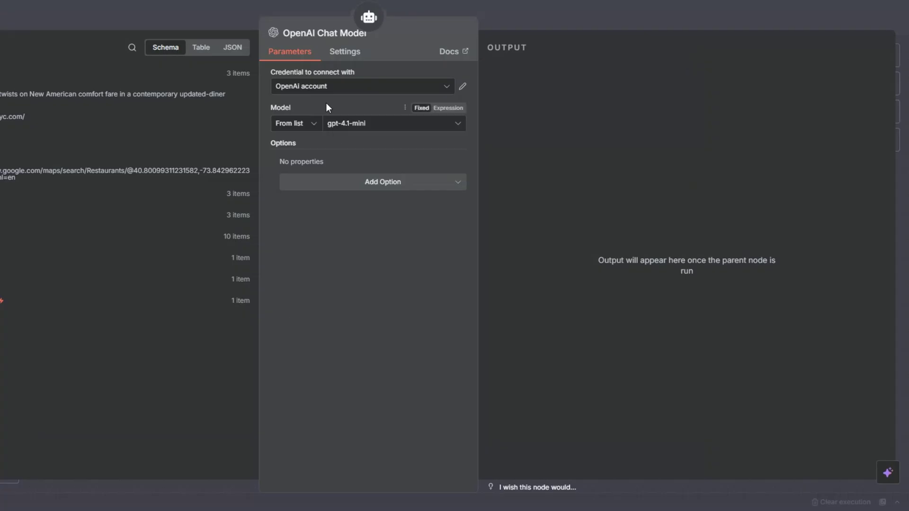
Browse the OpenAI model list, keep gpt-4.1-mini, and place the chat model node beside Simple Memory
left_click(341, 126)
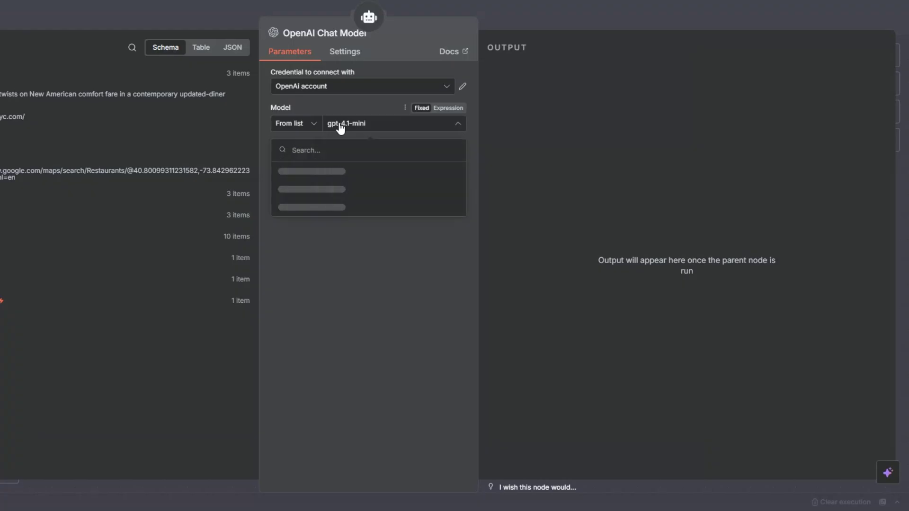
scroll(361, 234, "down", 10)
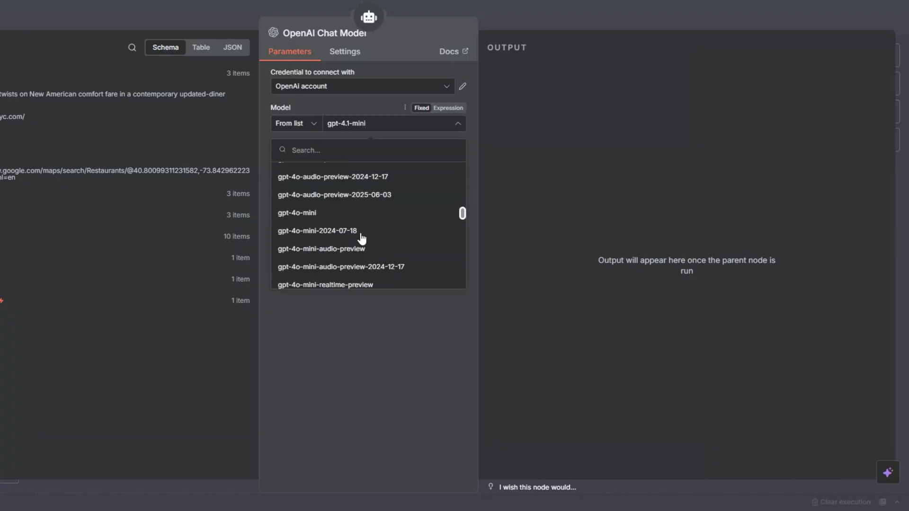
scroll(361, 237, "down", 4)
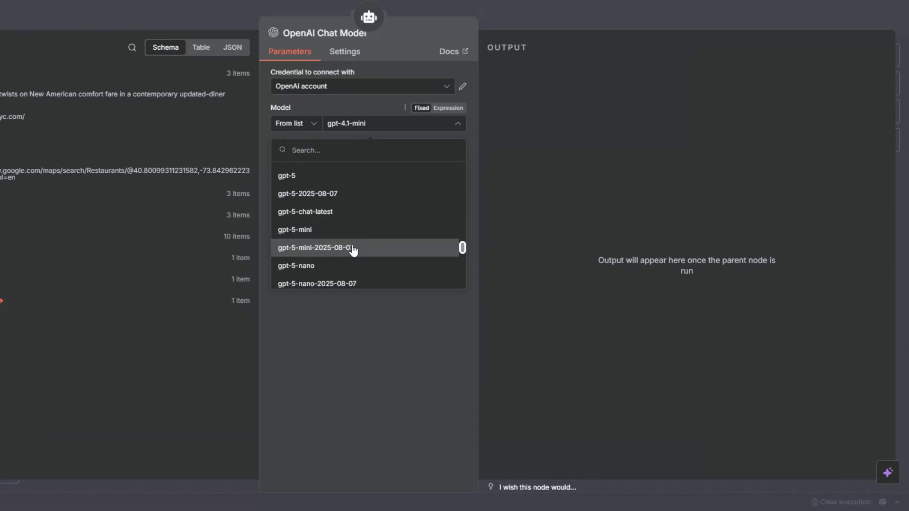
scroll(353, 249, "up", 12)
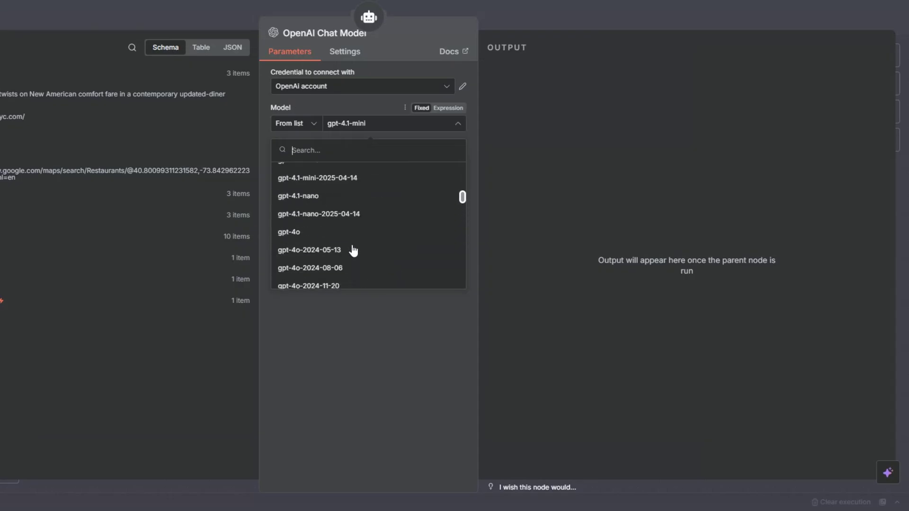
left_click(411, 387)
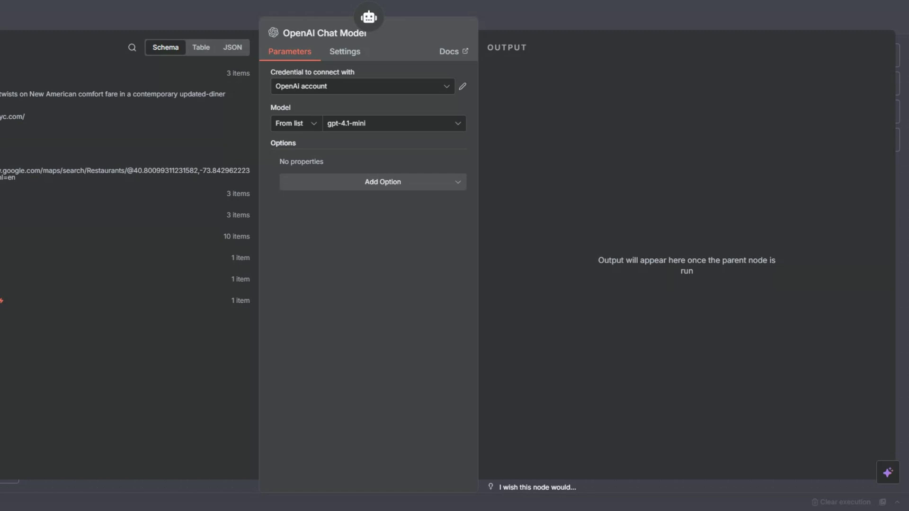
key("Escape")
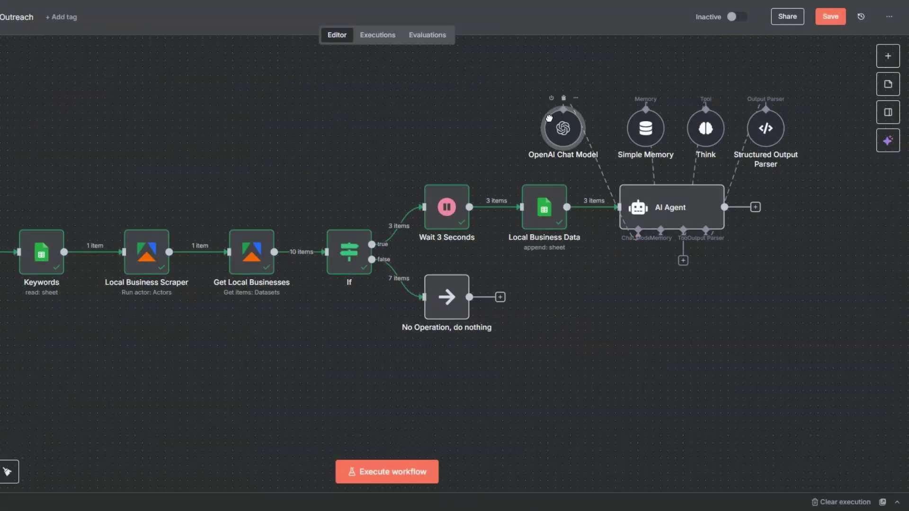
Save the workflow and execute the AI Agent node on its own
left_click(827, 20)
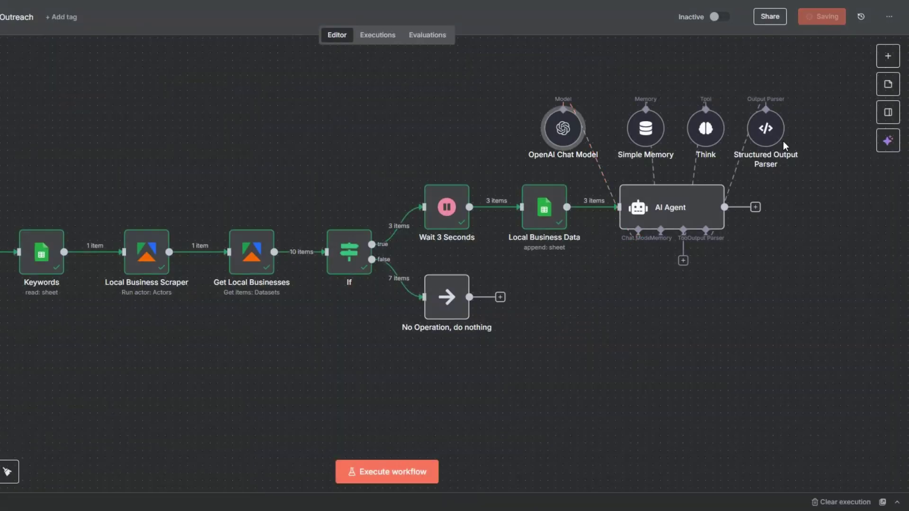
right_click(604, 229)
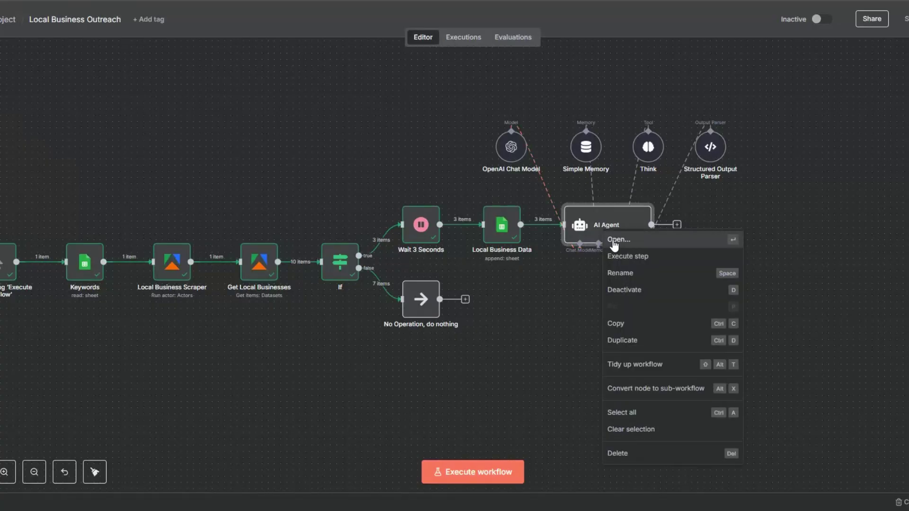
left_click(614, 241)
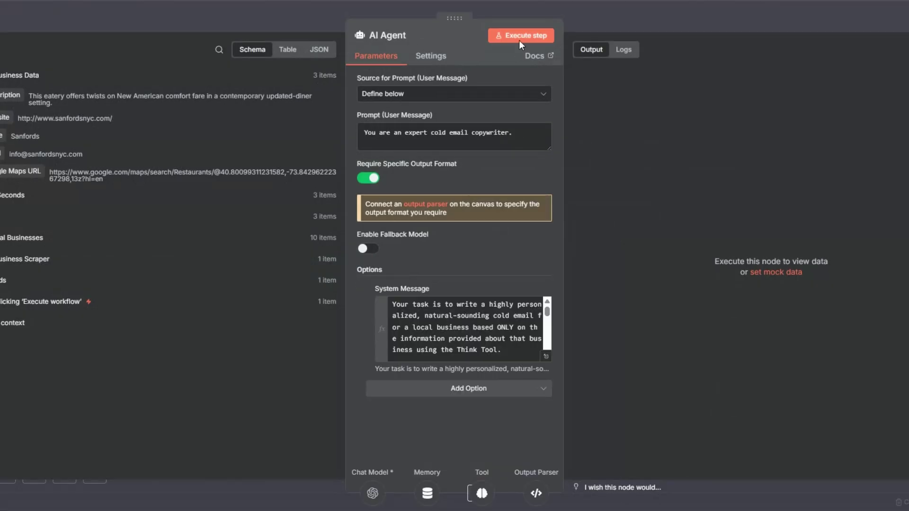
left_click(518, 39)
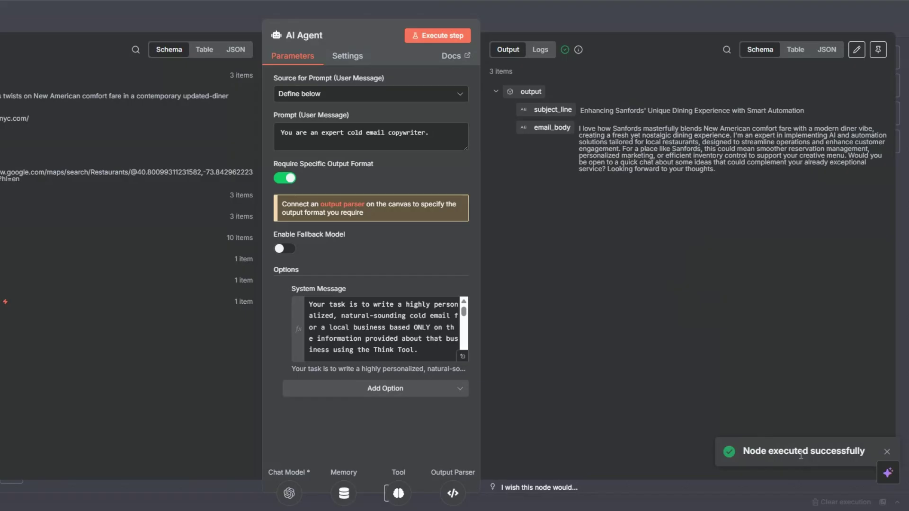
Show the AI Agent output as a table and review the subject lines and email bodies generated for each business
left_click(797, 50)
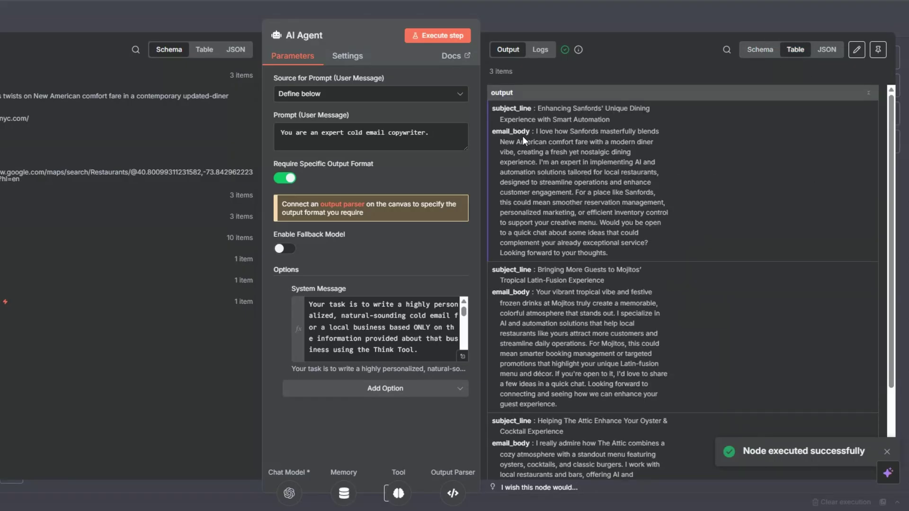
scroll(579, 158, "down", 3)
scroll(619, 186, "up", 3)
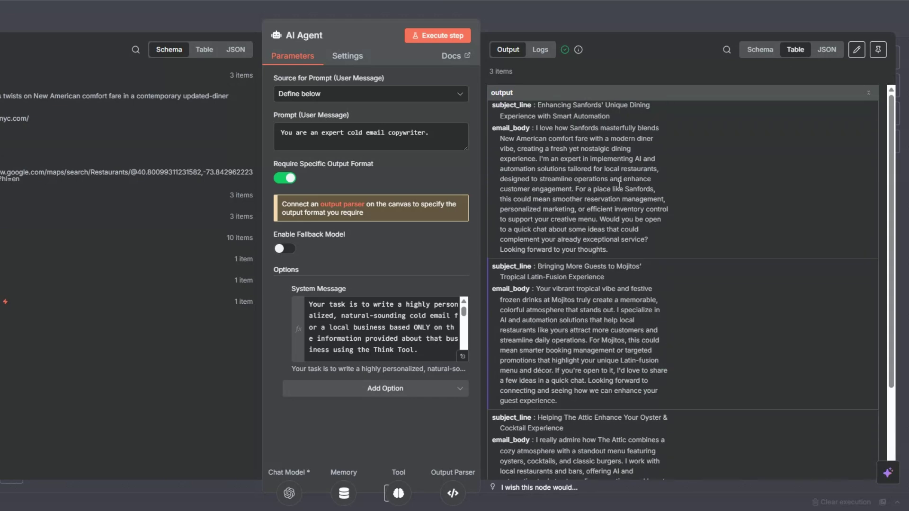
left_click_drag(536, 108, 611, 120)
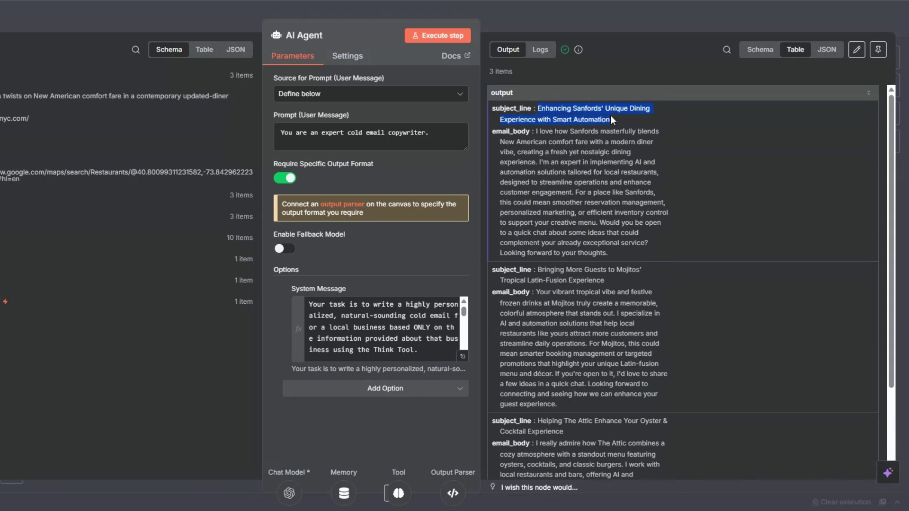
Read the generated email bodies for all the businesses in the AI Agent output, then return to the canvas
left_click_drag(537, 131, 648, 246)
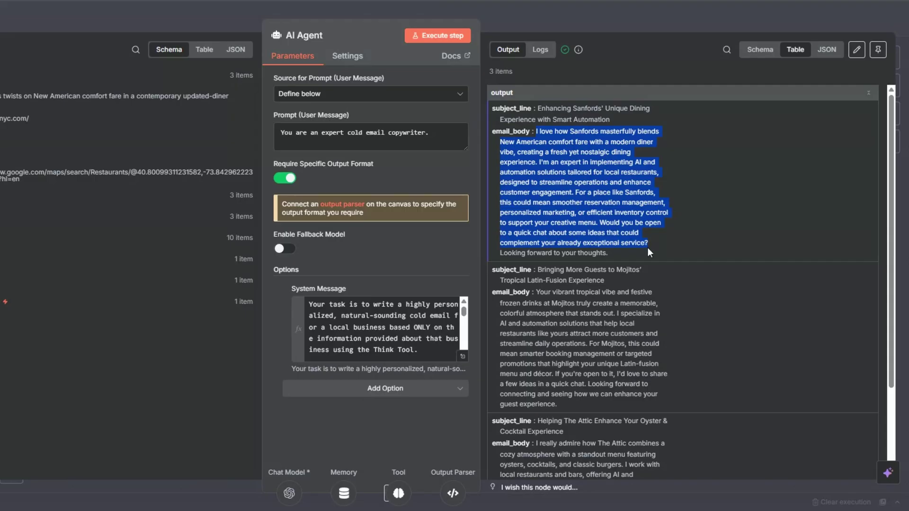
left_click(567, 148)
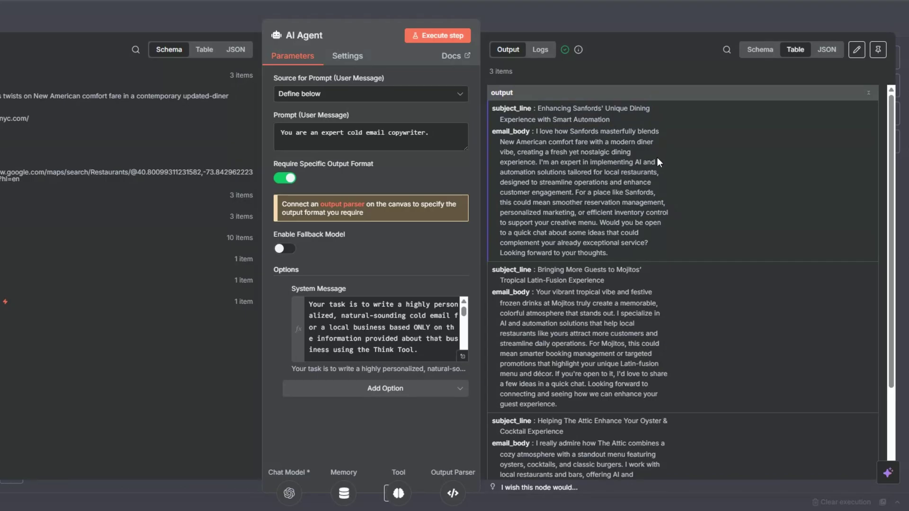
scroll(657, 159, "down", 3)
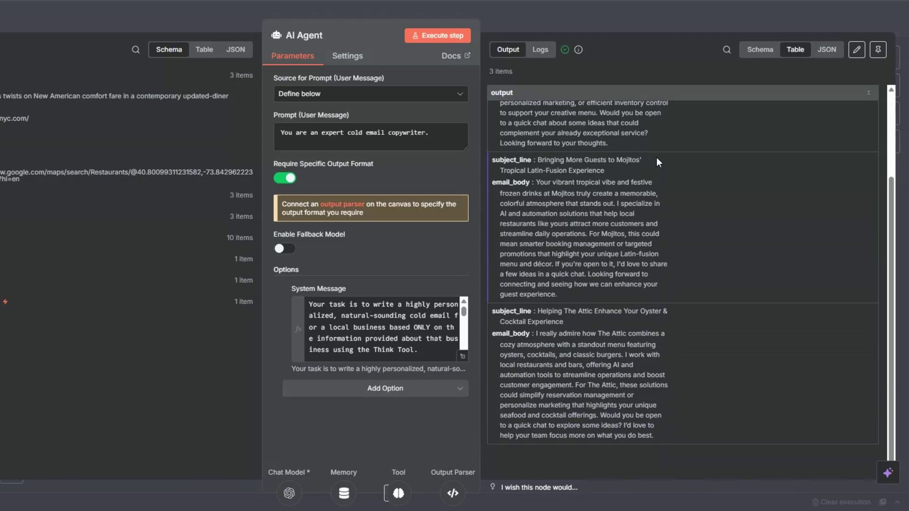
scroll(656, 159, "up", 3)
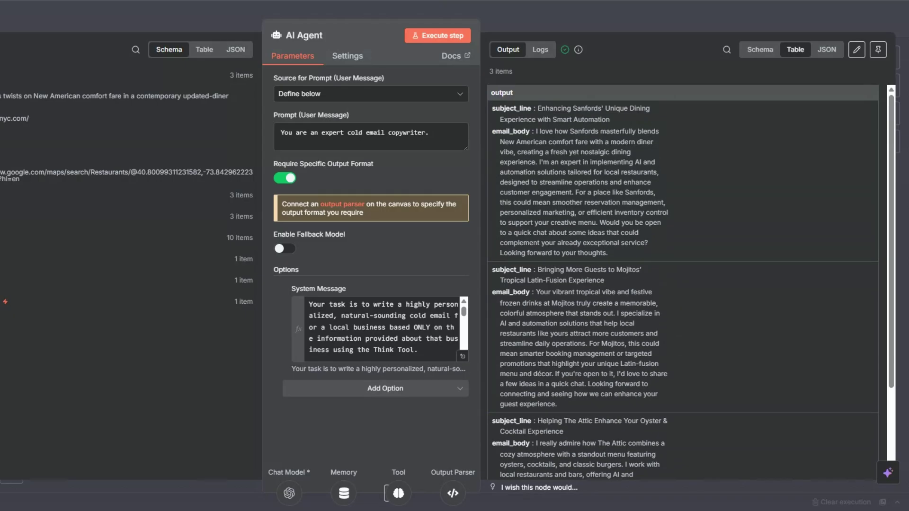
key("Escape")
Rename the AI Agent node to Cold Email Generator
right_click(509, 231)
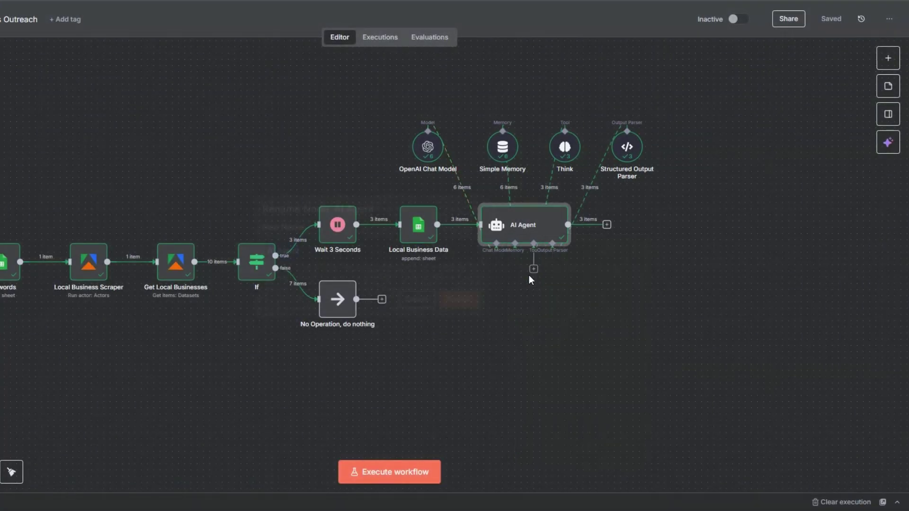
left_click(529, 274)
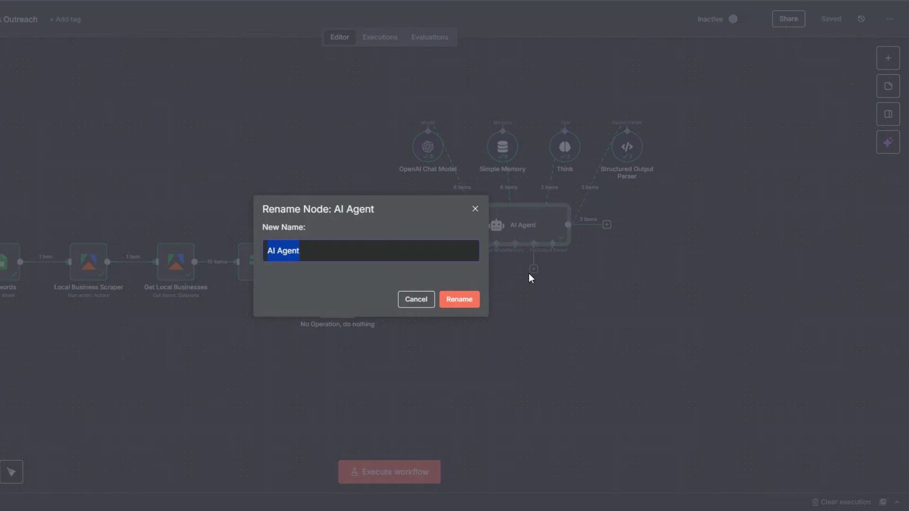
type("Cold Email")
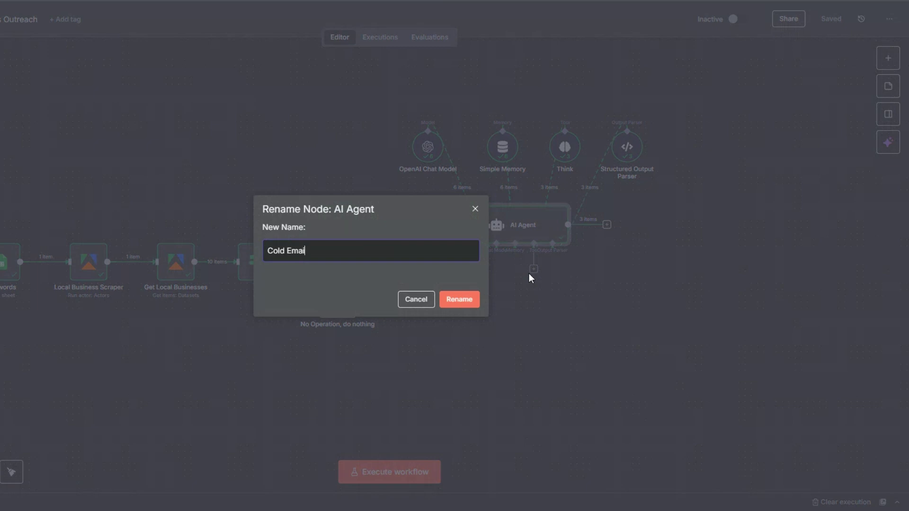
type(" Generator")
left_click(467, 303)
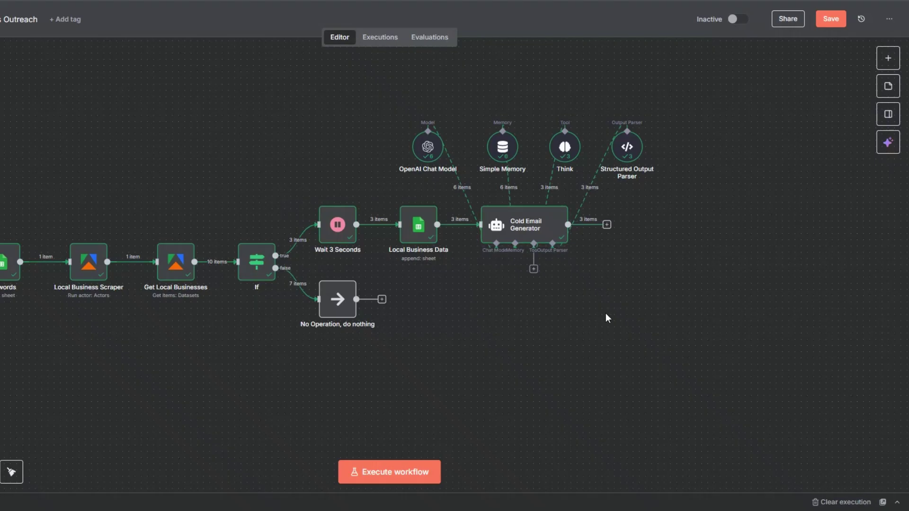
Add a Wait node after Cold Email Generator, keeping the interval of 5 seconds
left_click(607, 225)
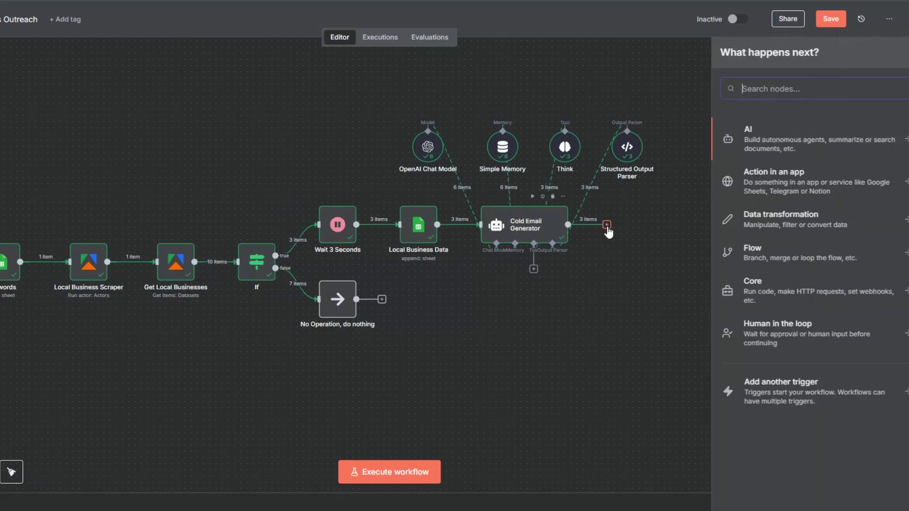
type("wait")
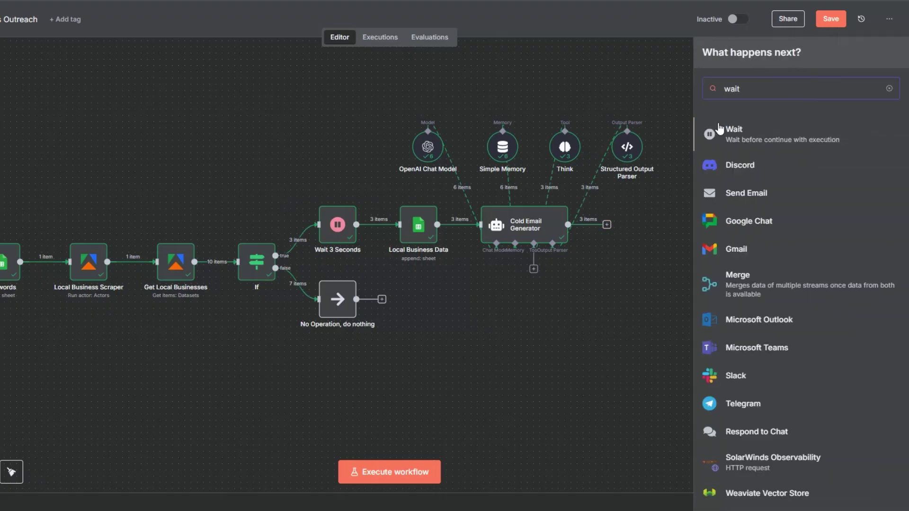
left_click(740, 132)
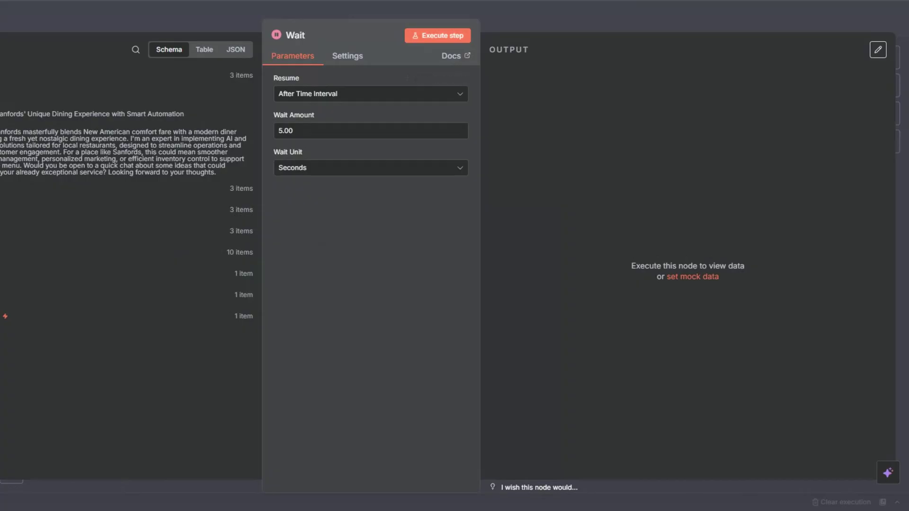
key("Escape")
Rename the new Wait node to Wait 5 Seconds
key("F2")
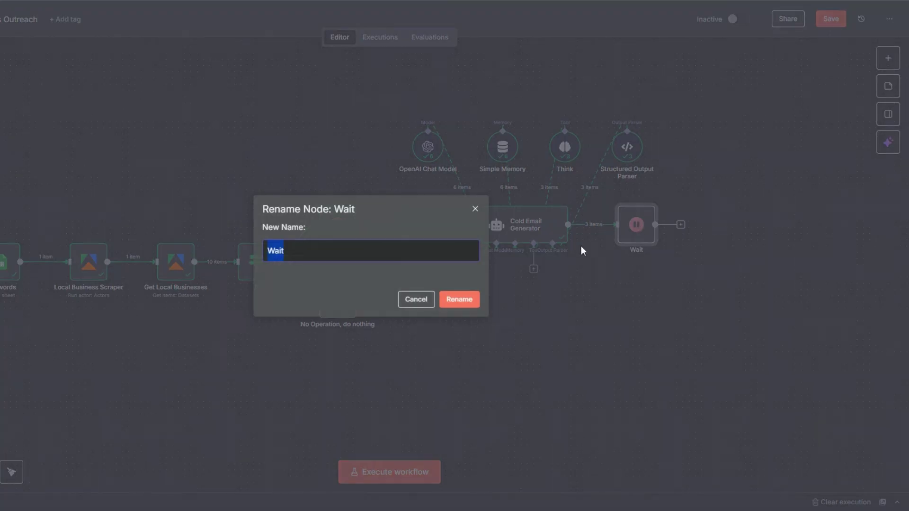
type("Wait 5 Secondes")
key("BackSpace")
key("BackSpace")
type("s")
left_click(463, 299)
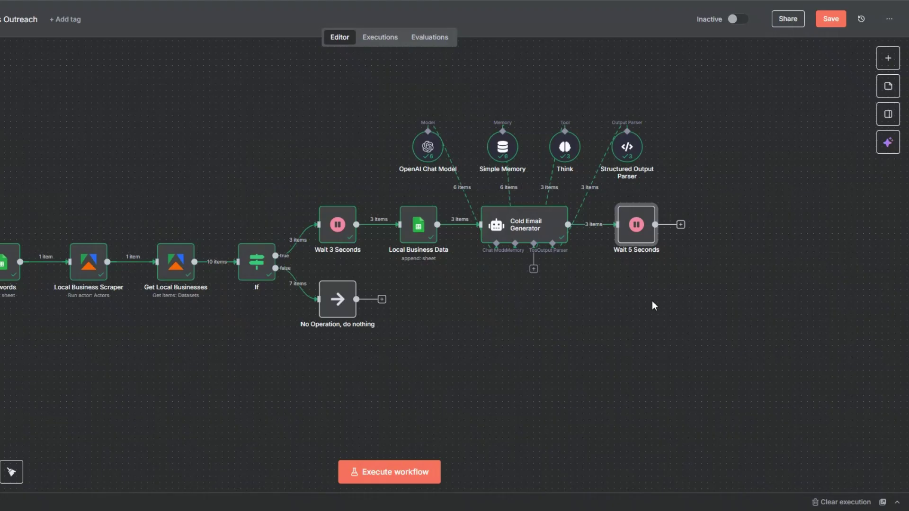
Add a Gmail node with the Send a message action after Wait 5 Seconds
left_click(680, 224)
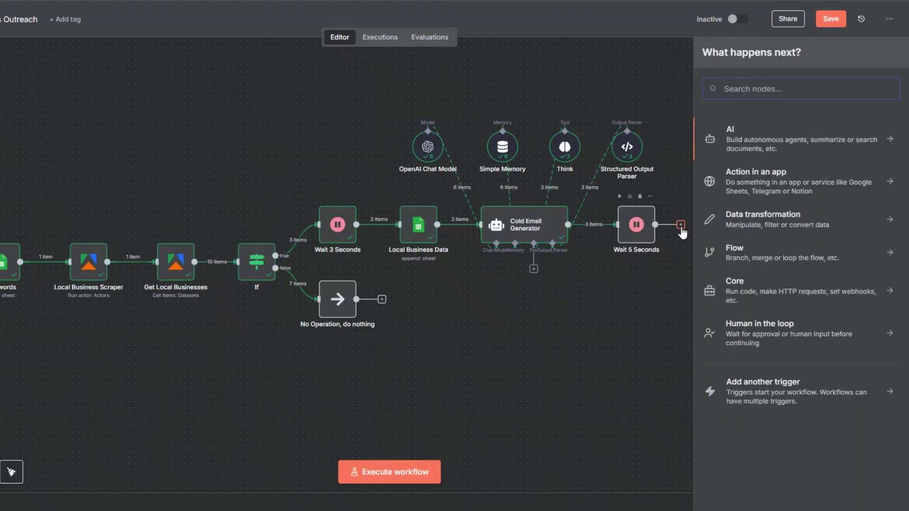
type("g")
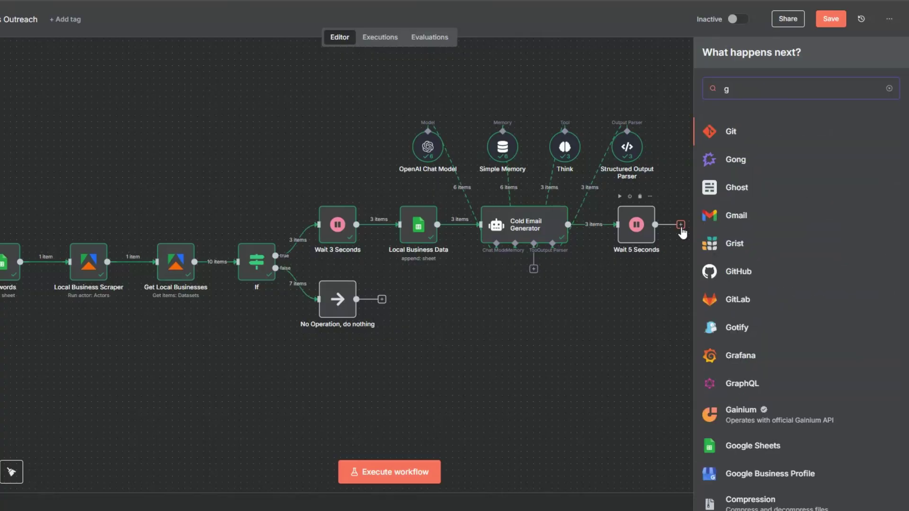
type("mail;")
key("BackSpace")
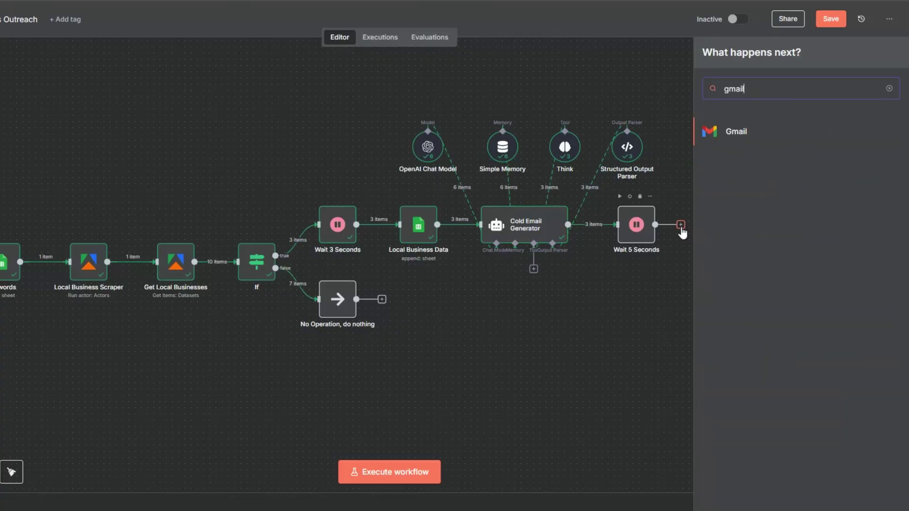
left_click(742, 135)
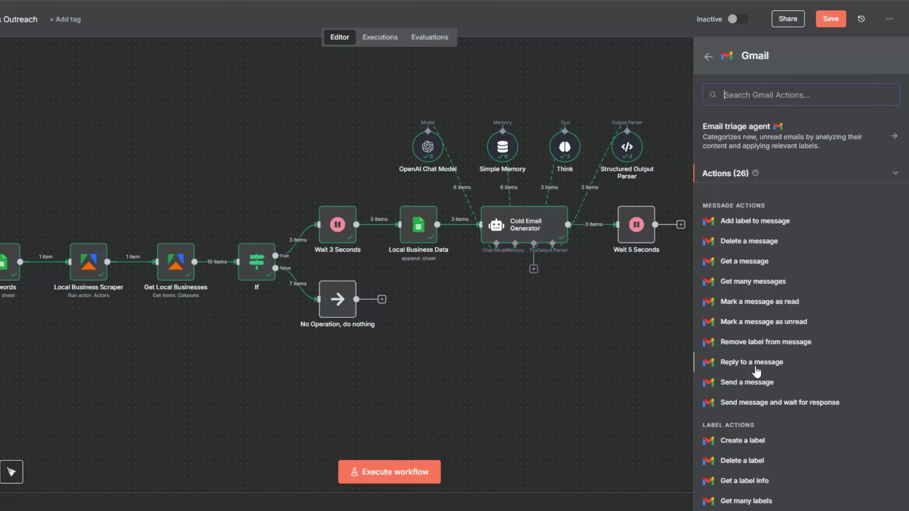
left_click(753, 382)
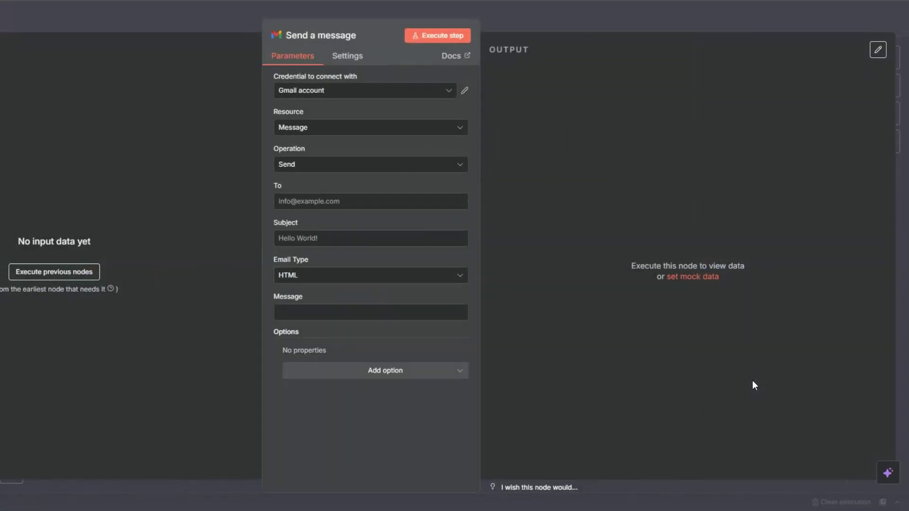
key("Escape")
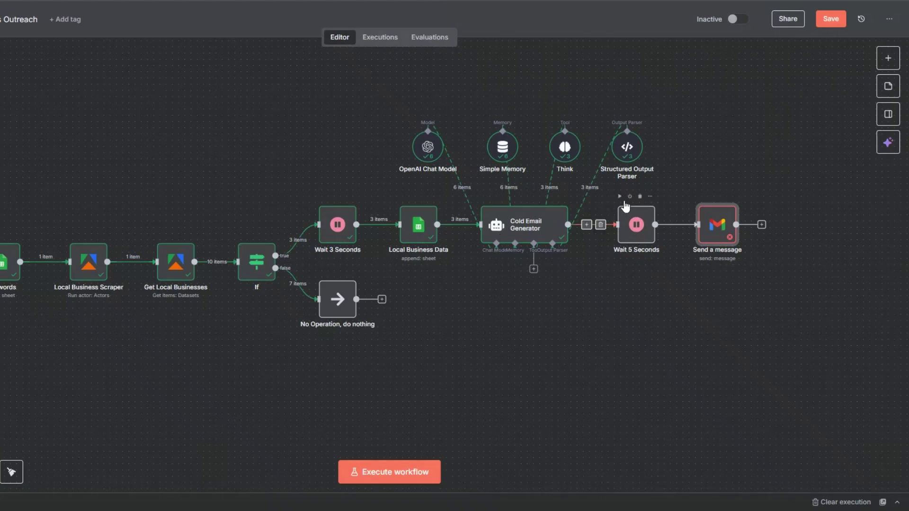
Execute the Wait 5 Seconds node and map the Gmail message's recipient to the Email field from Local Business Data
left_click(620, 197)
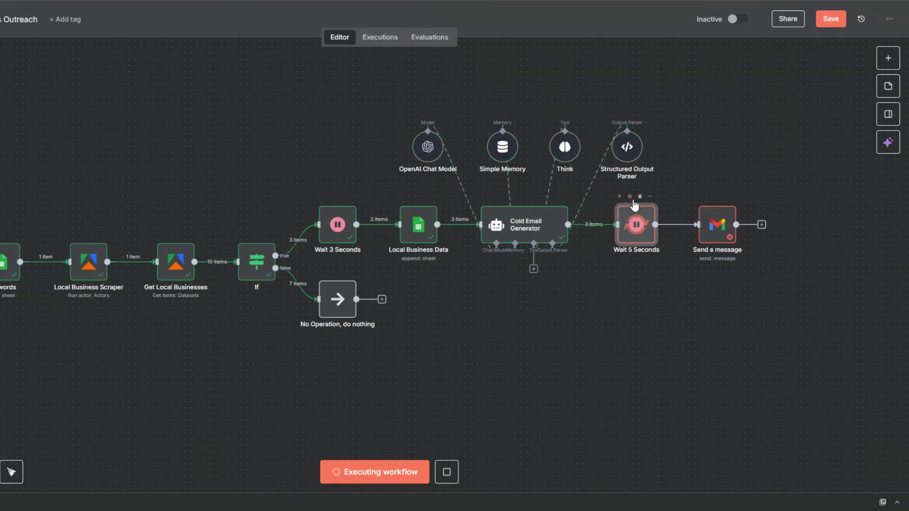
right_click(715, 236)
left_click(718, 239)
left_click(289, 198)
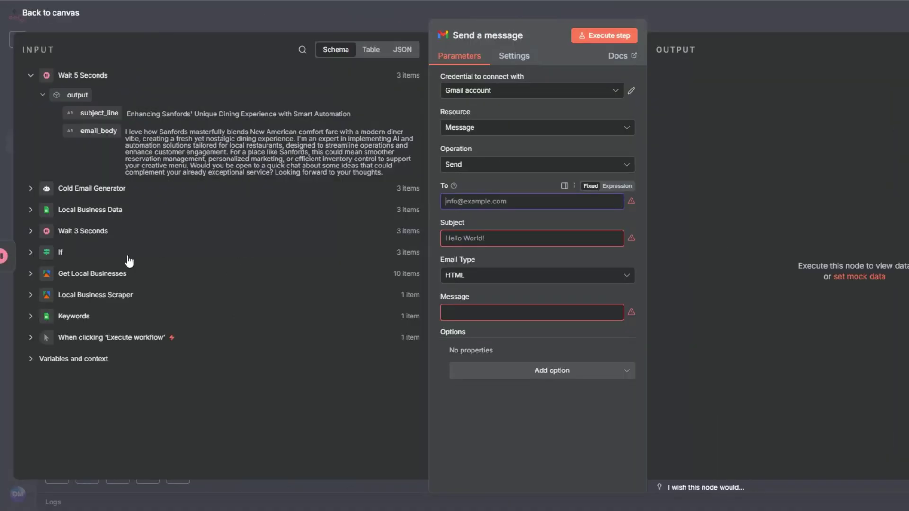
left_click(30, 210)
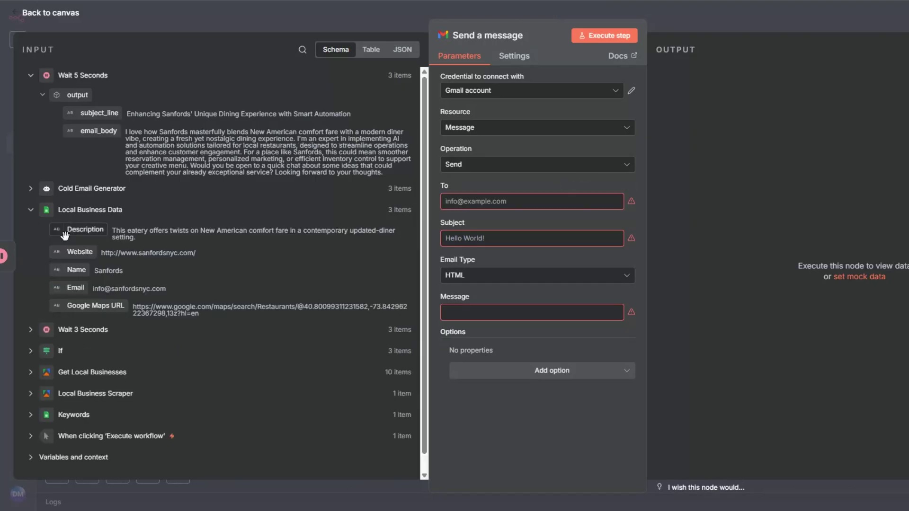
left_click_drag(76, 288, 457, 207)
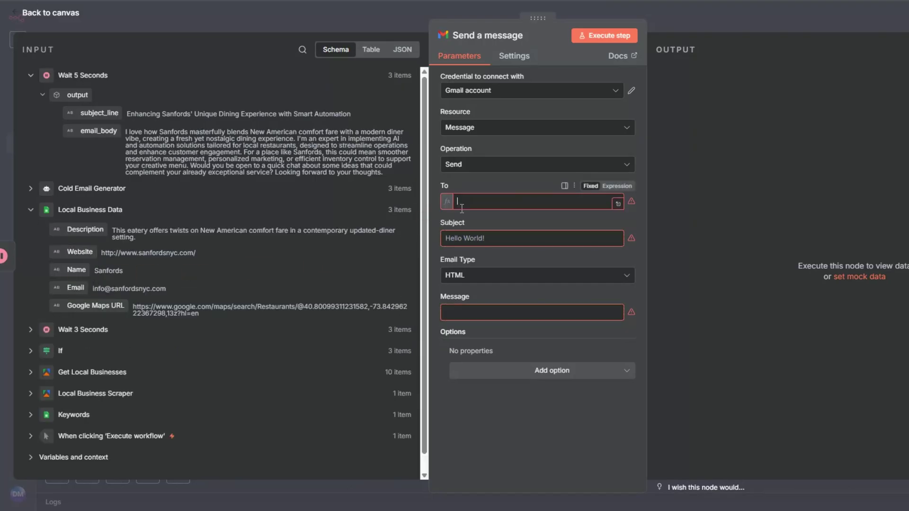
left_click(466, 412)
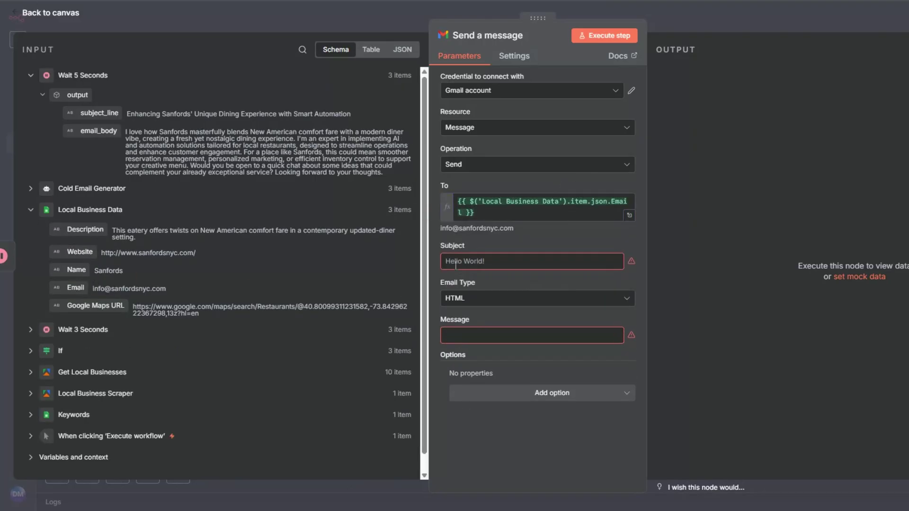
Map the Gmail subject to subject_line and the message to email_body, with the email type set to Text
left_click_drag(102, 116, 457, 262)
left_click(473, 430)
left_click(459, 309)
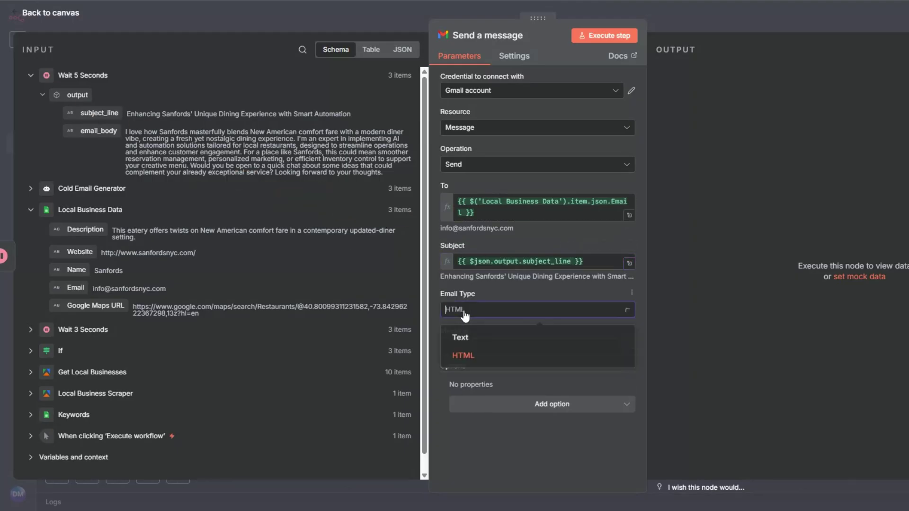
left_click(461, 340)
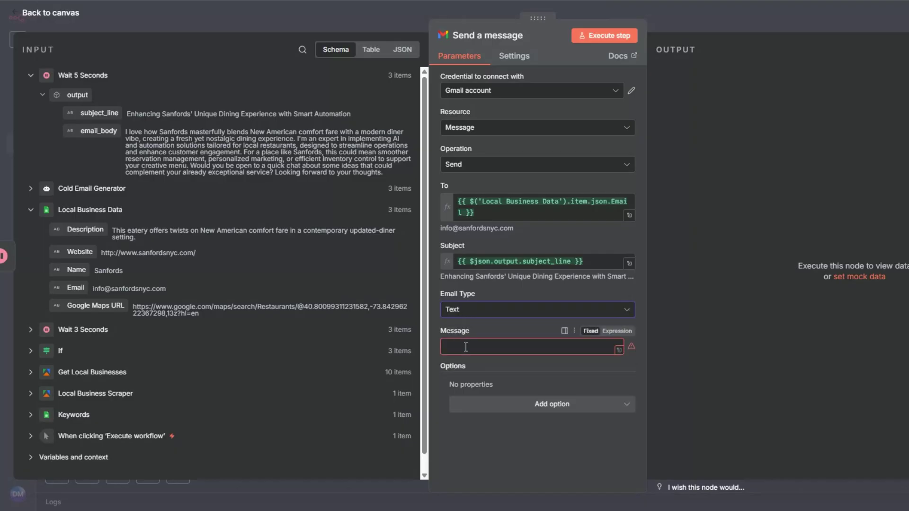
left_click_drag(335, 272, 473, 346)
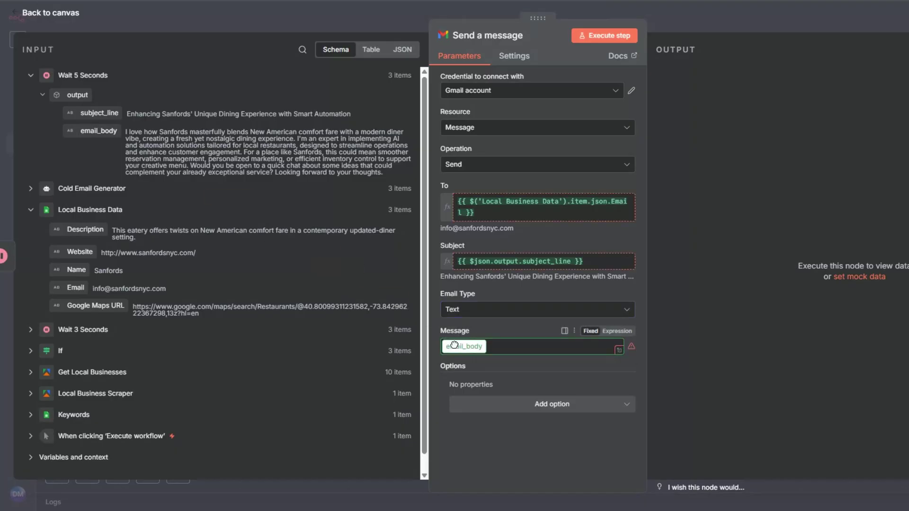
left_click(448, 452)
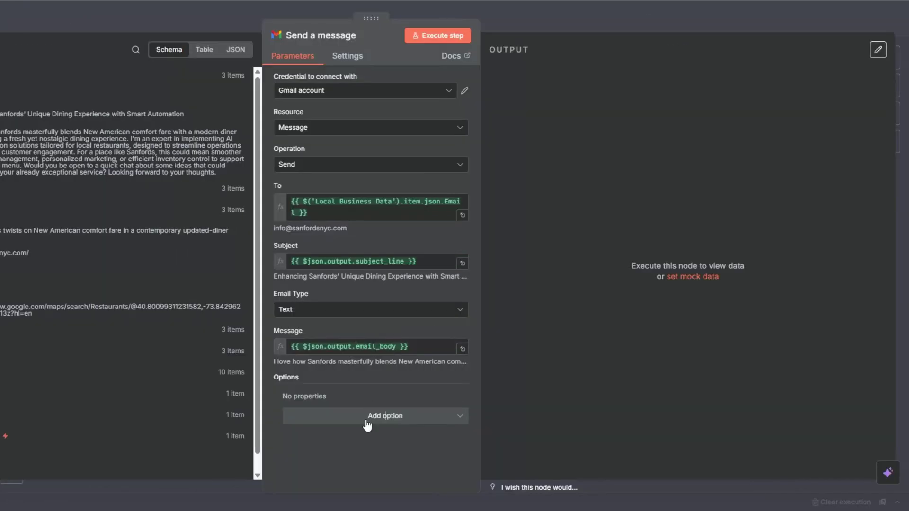
Add the Append n8n Attribution option, turn it off, and execute the Send a message node
left_click(534, 420)
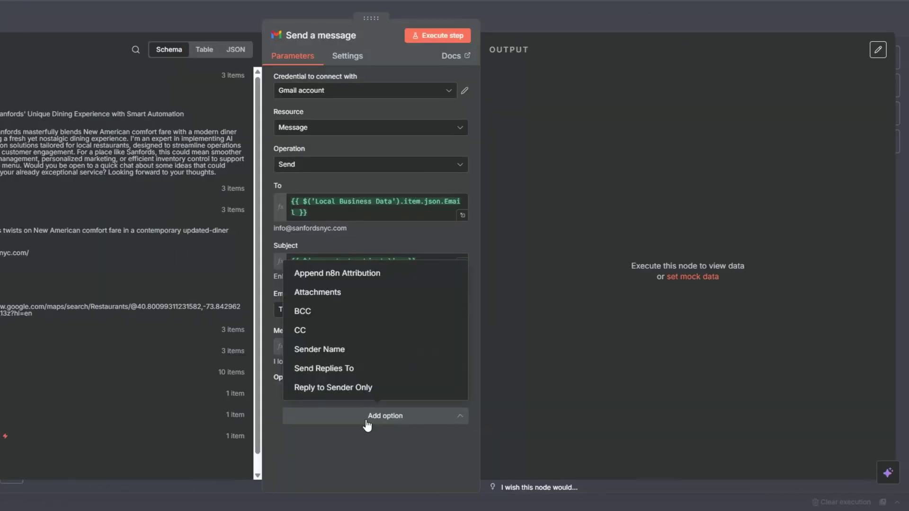
left_click(365, 275)
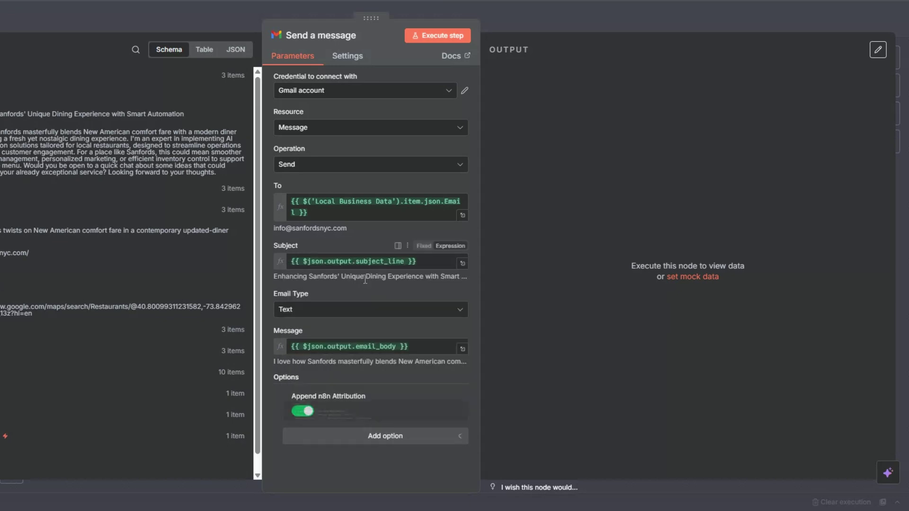
left_click(306, 411)
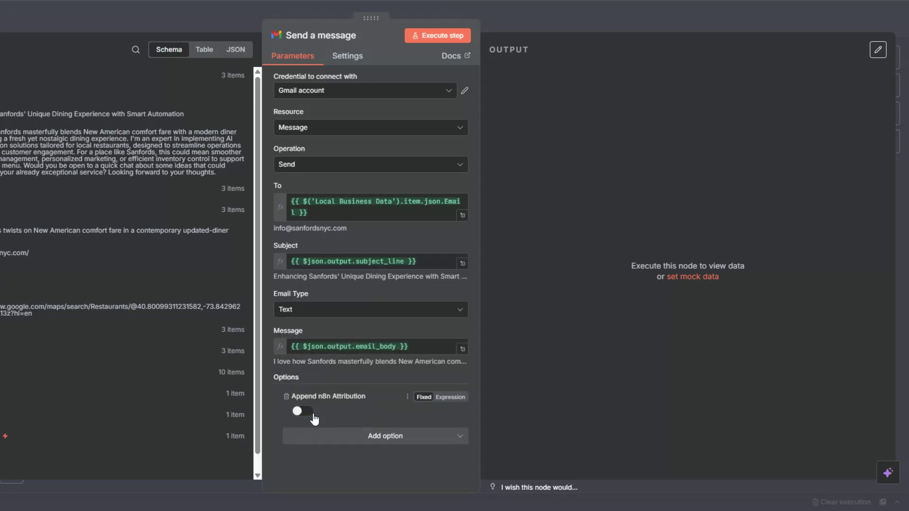
left_click(436, 42)
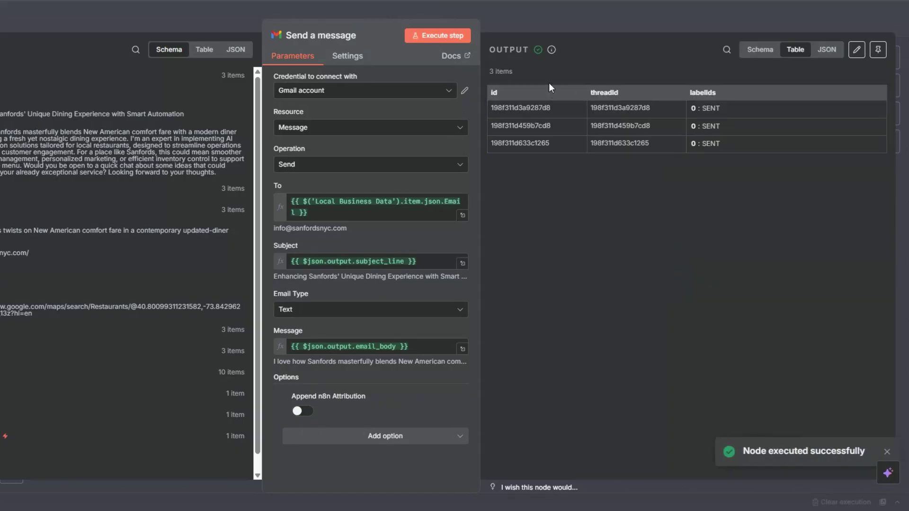
key("Escape")
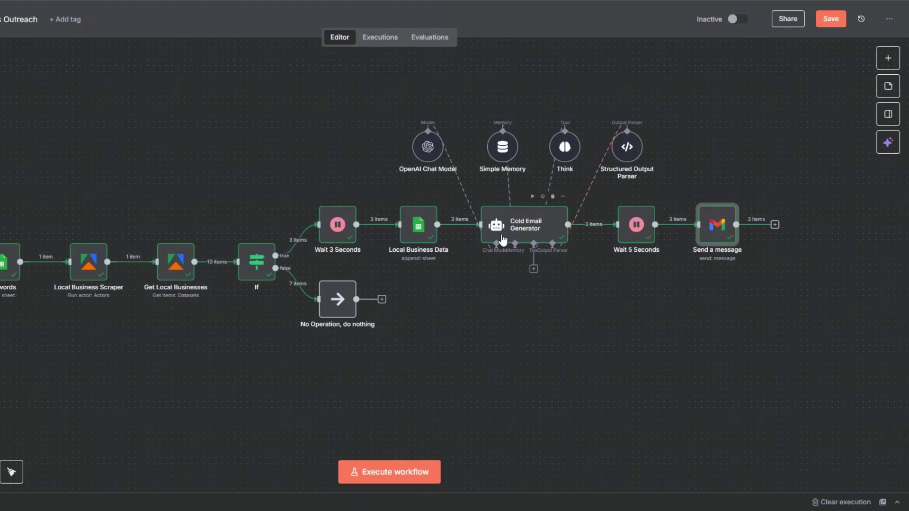
Add a No Operation, do nothing node after the Send a message node and execute it
left_click(775, 225)
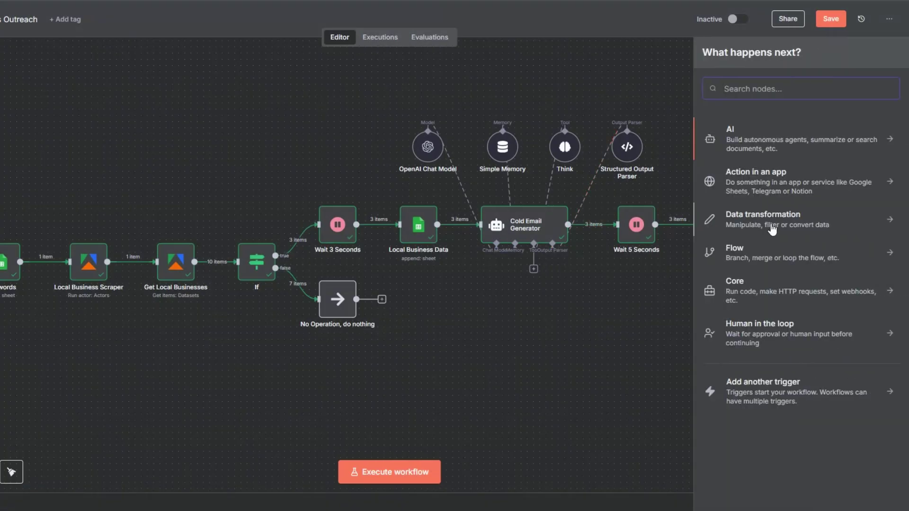
type("d")
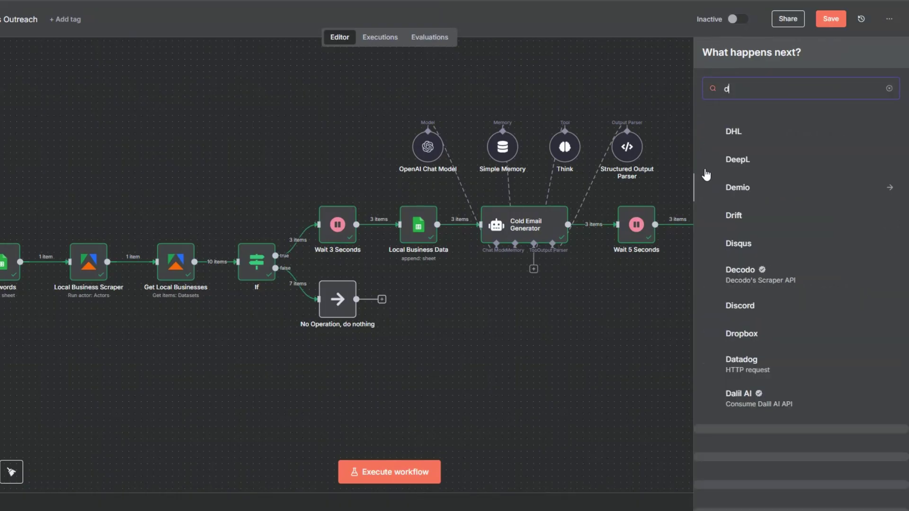
type("o n")
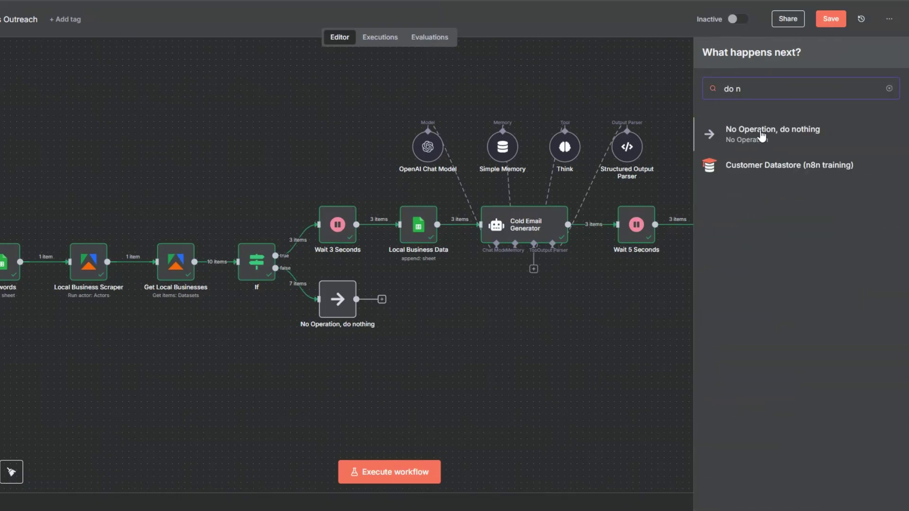
left_click(753, 132)
key("Escape")
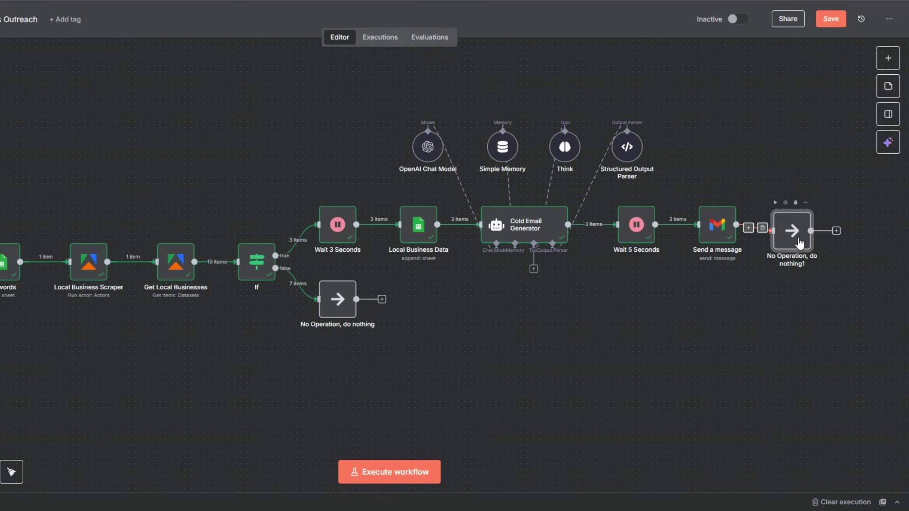
left_click(776, 196)
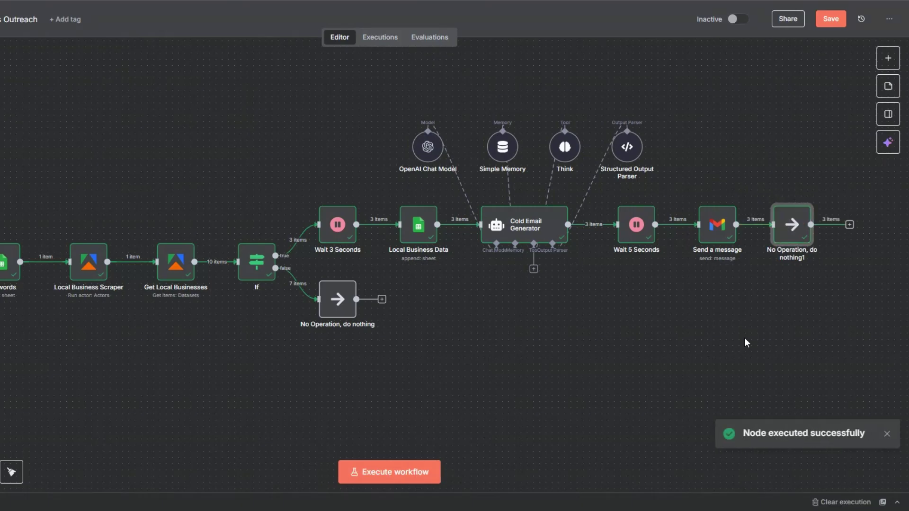
Rename the Send a message Gmail node to Send Cold Emails and save the workflow
right_click(720, 242)
left_click(734, 279)
left_click(345, 254)
left_click_drag(291, 255, 352, 253)
type("Cold Emails")
left_click(452, 301)
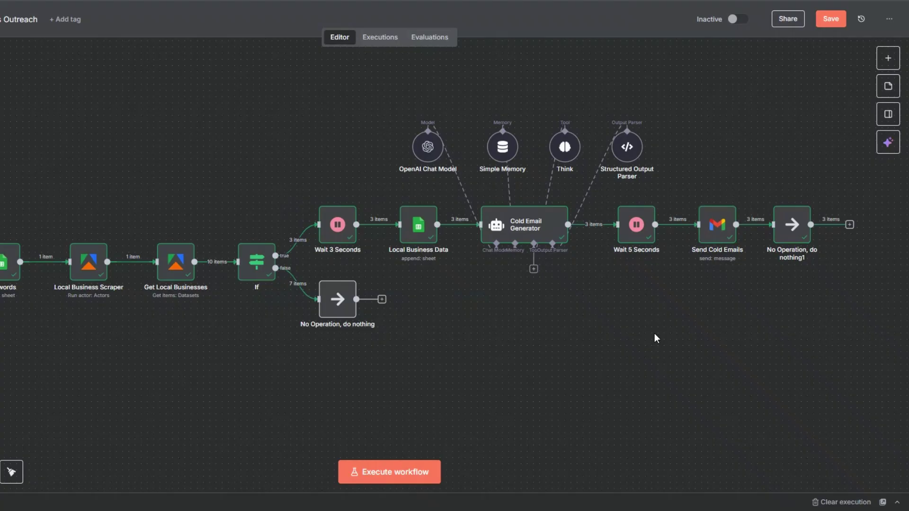
left_click(827, 21)
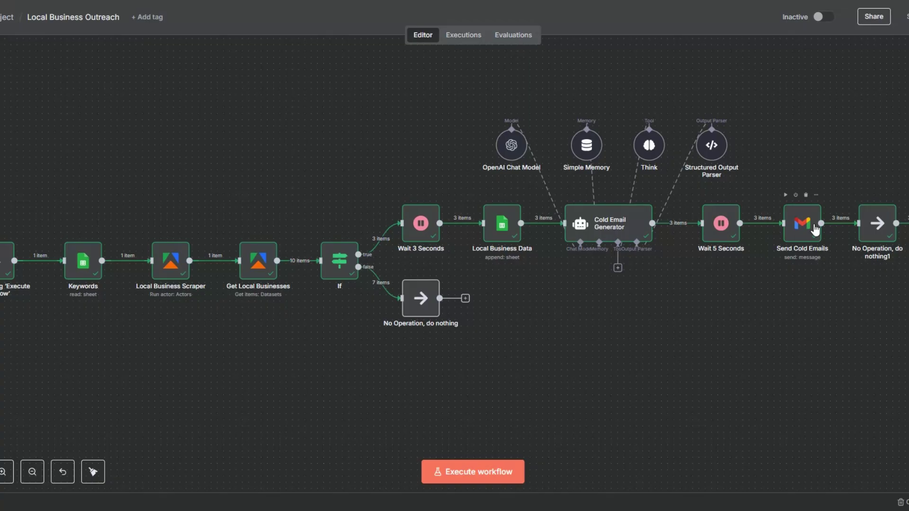
Search the node library for Lemlist and look through its available actions without adding one
left_click(854, 224)
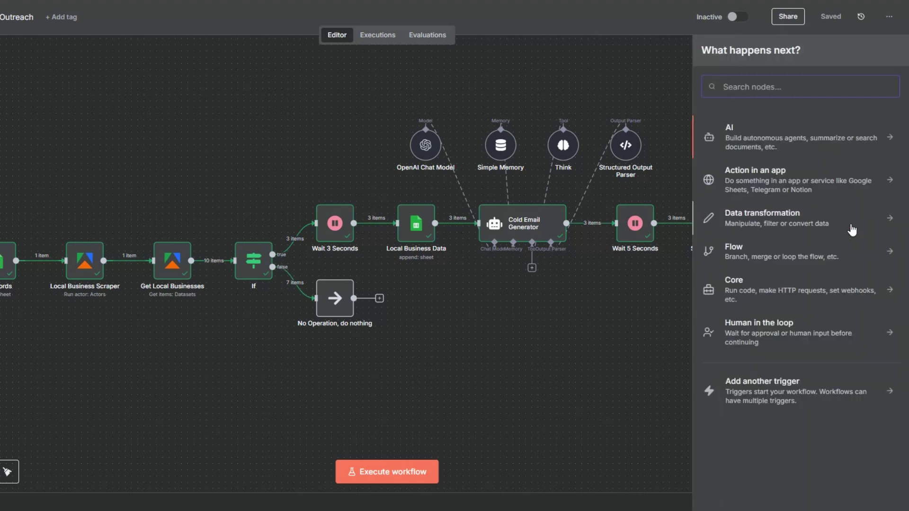
type("le")
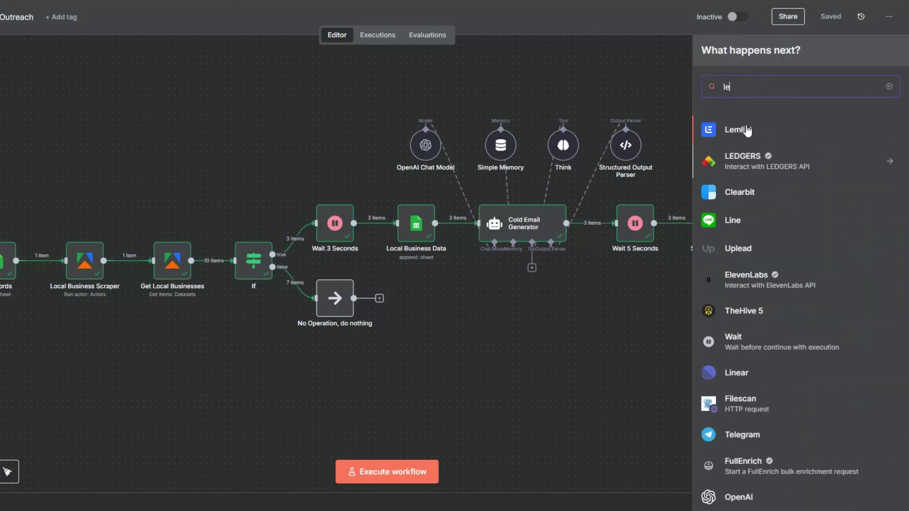
left_click(747, 132)
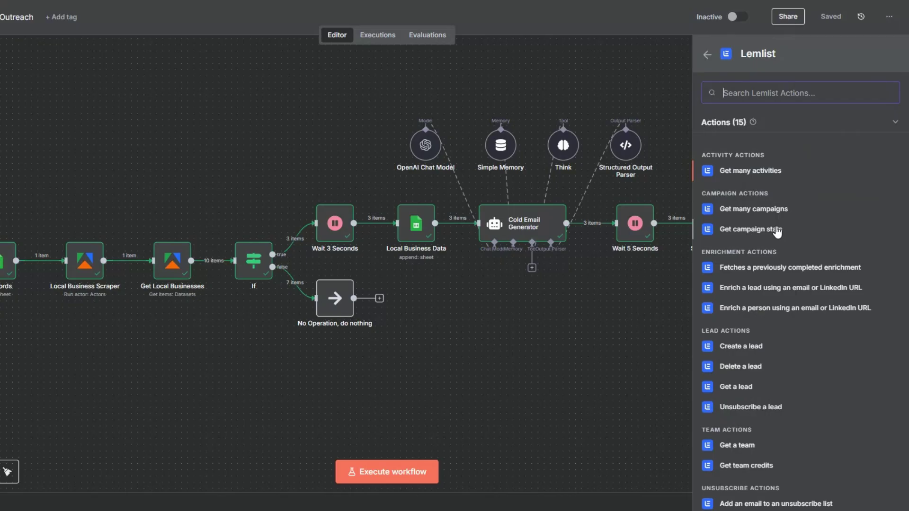
scroll(777, 317, "down", 3)
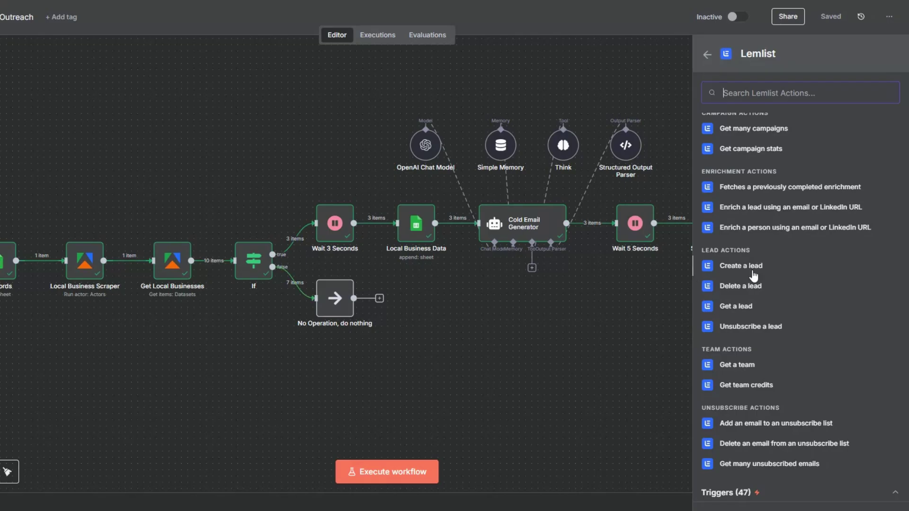
left_click(577, 305)
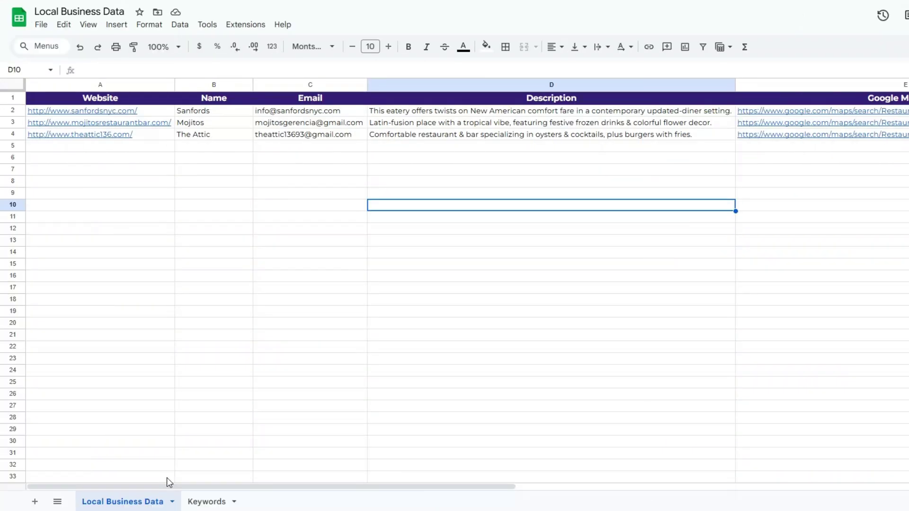
Switch to the Local Business Data spreadsheet in Google Sheets and examine the Keywords sheet and the Local Business Data columns
left_click(192, 501)
left_click(120, 171)
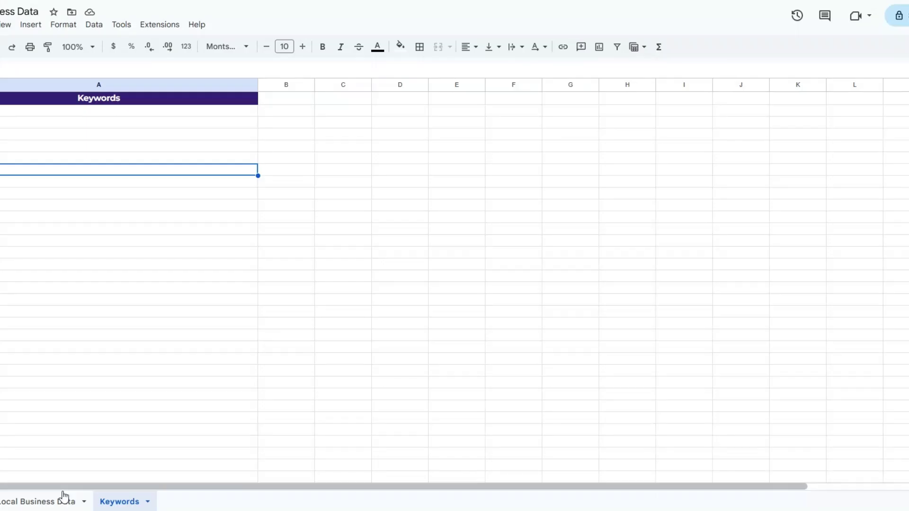
left_click(64, 497)
left_click(99, 207)
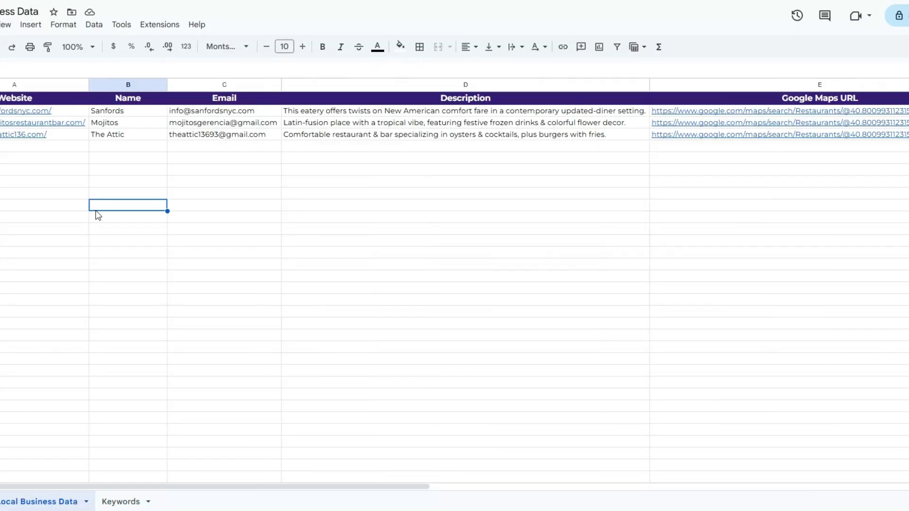
left_click(9, 195)
left_click(147, 192)
left_click(227, 185)
left_click(301, 189)
left_click(794, 183)
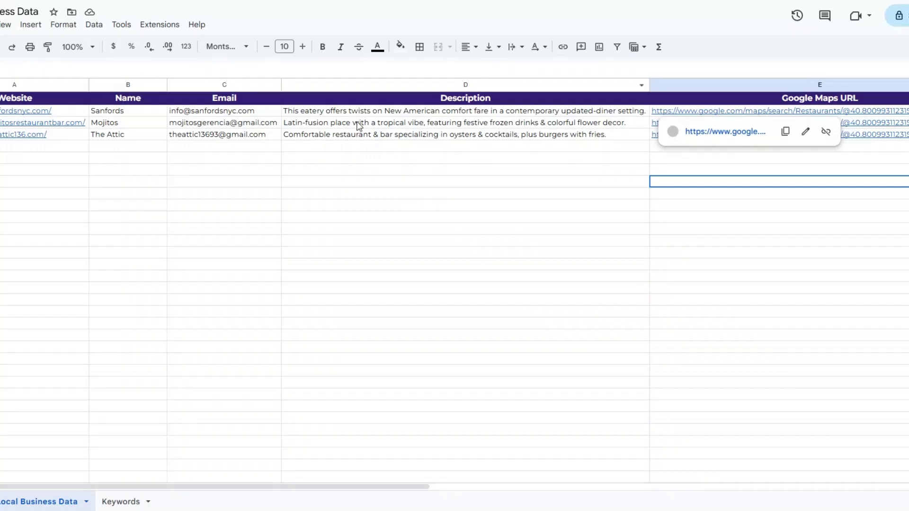
left_click(377, 160)
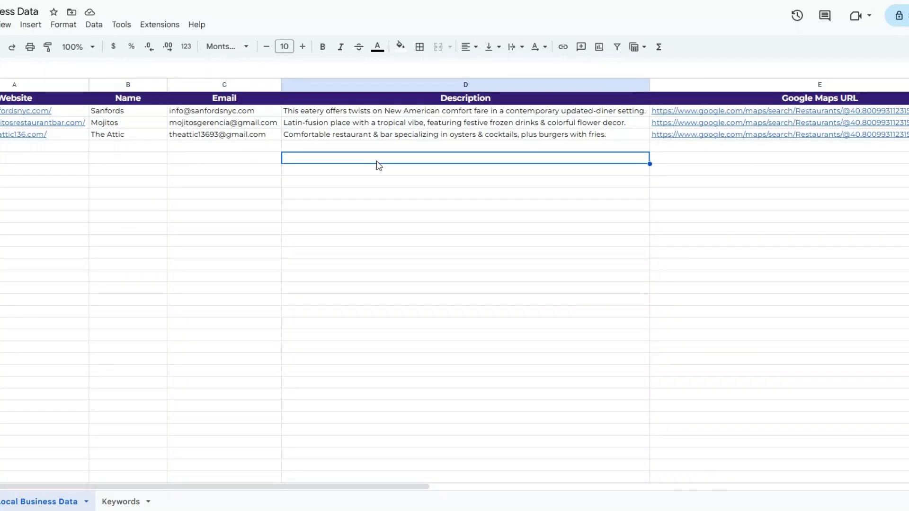
left_click(202, 163)
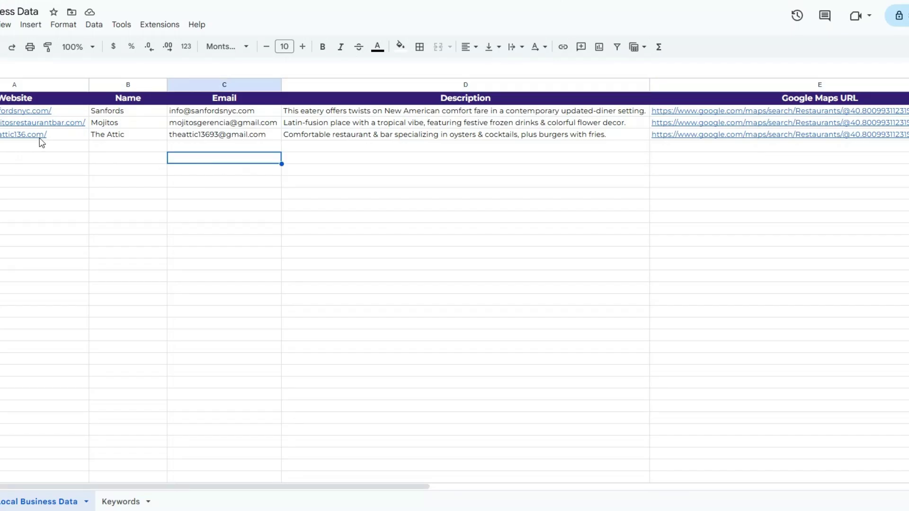
left_click(41, 137)
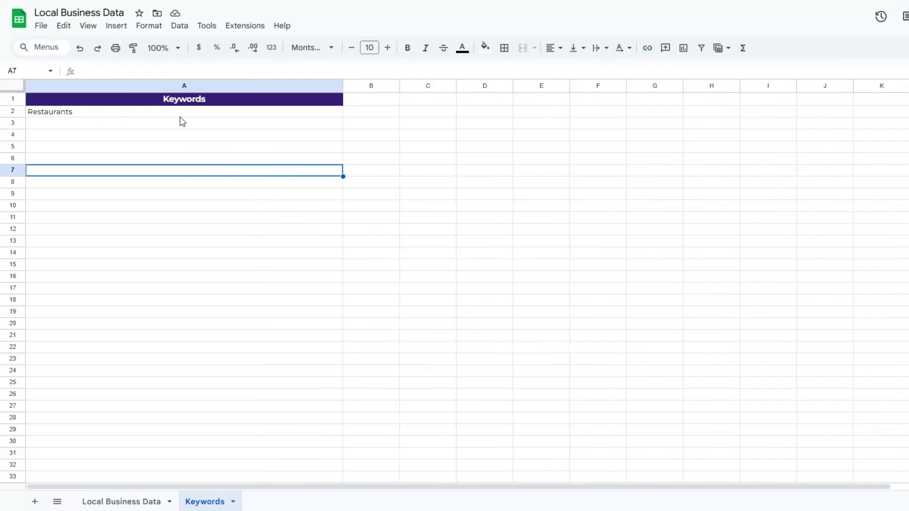
Examine the Restaurants entry in cell A2 of the Keywords sheet and the empty rows below it
left_click(181, 114)
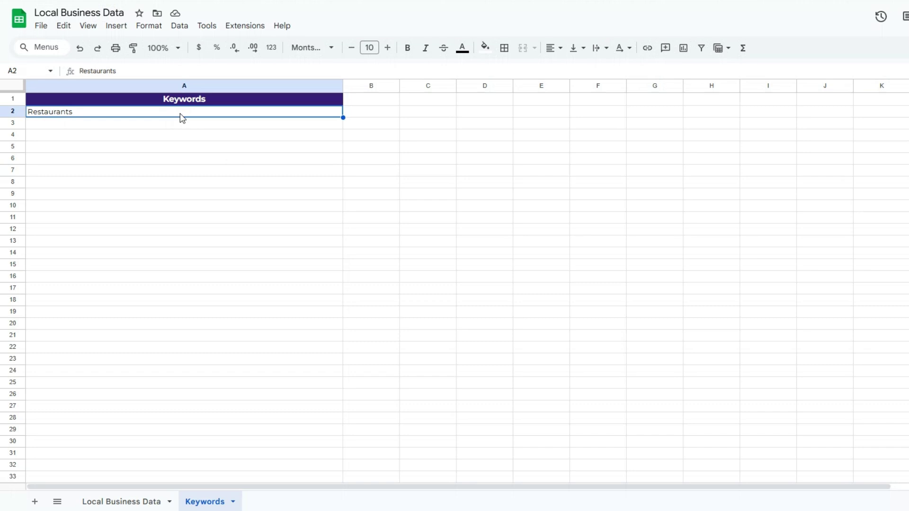
left_click(183, 148)
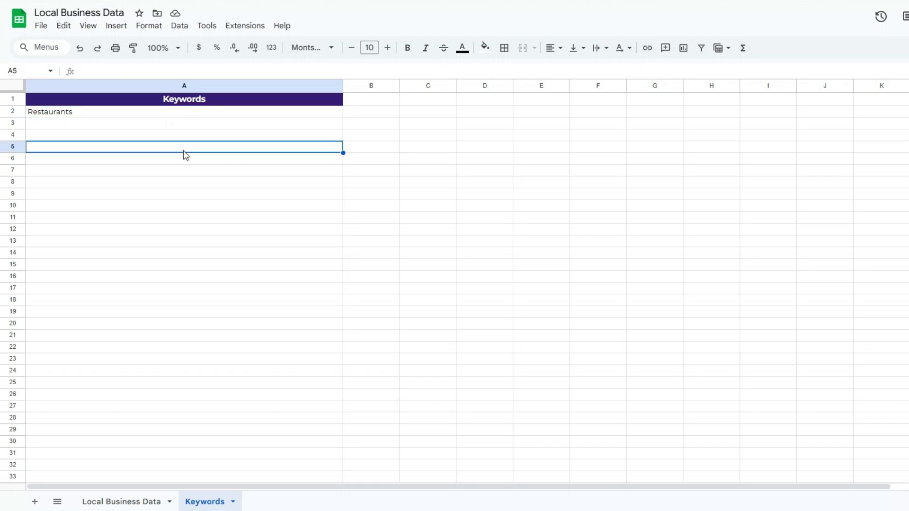
left_click(163, 104)
left_click(162, 107)
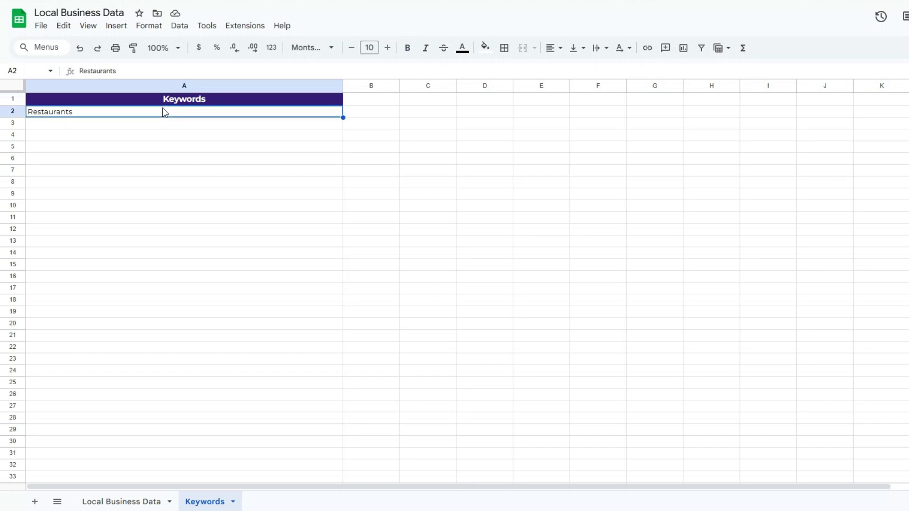
left_click(162, 123)
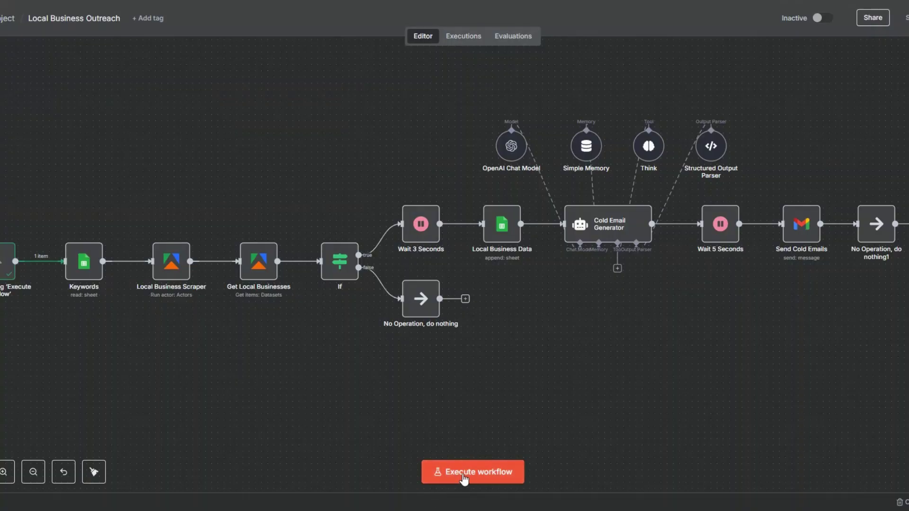
Switch back to n8n, execute the whole Local Business Outreach workflow, and check the Keywords node's output
left_click(466, 476)
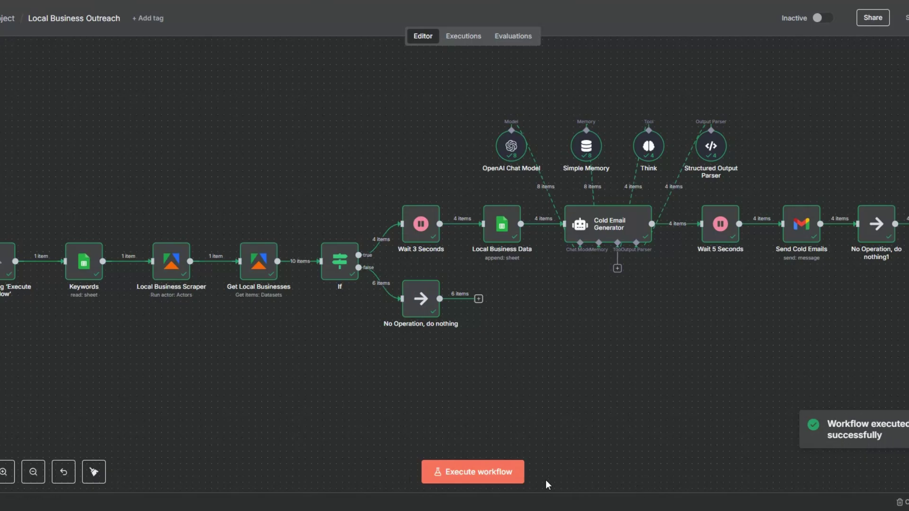
right_click(98, 246)
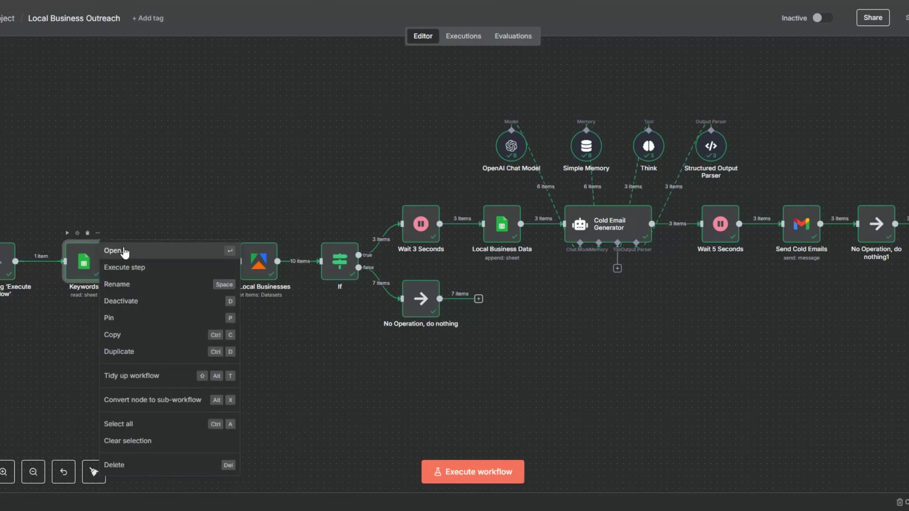
left_click(124, 251)
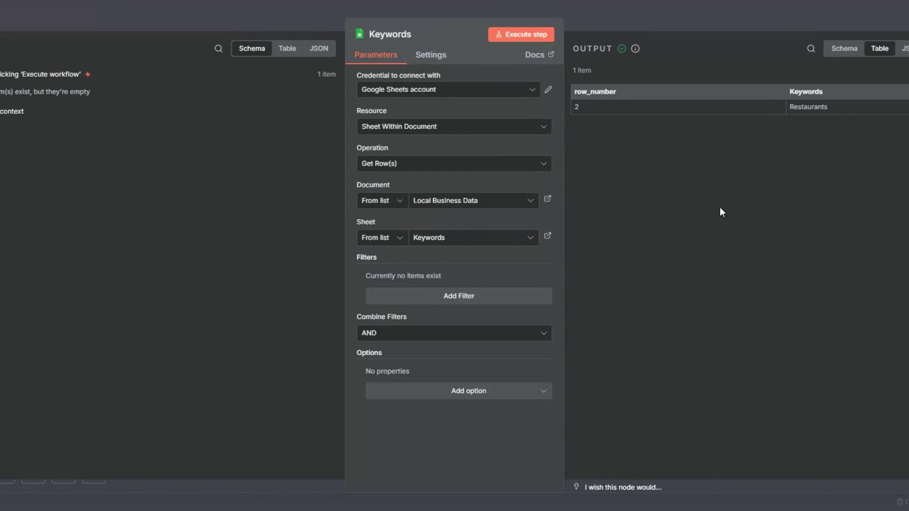
left_click(24, 52)
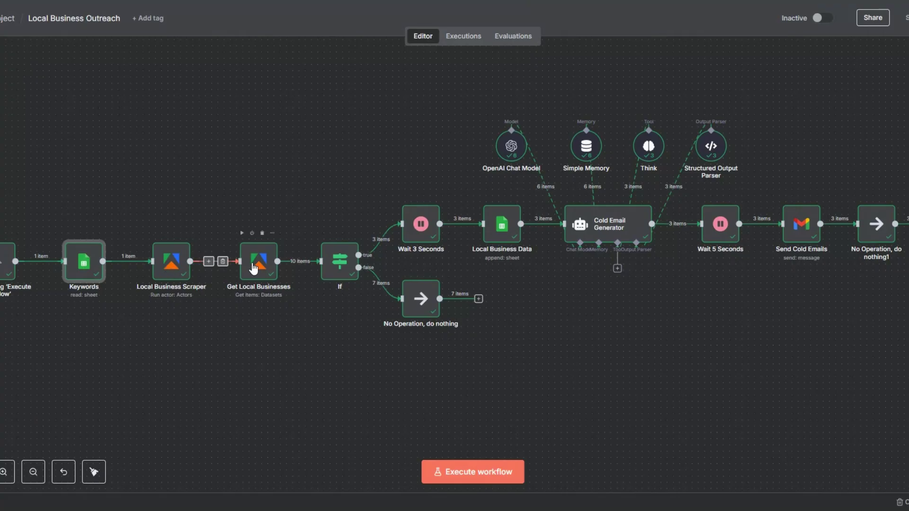
Inspect the Get Local Businesses node's output items, switching the output to Schema view
right_click(259, 275)
left_click(260, 280)
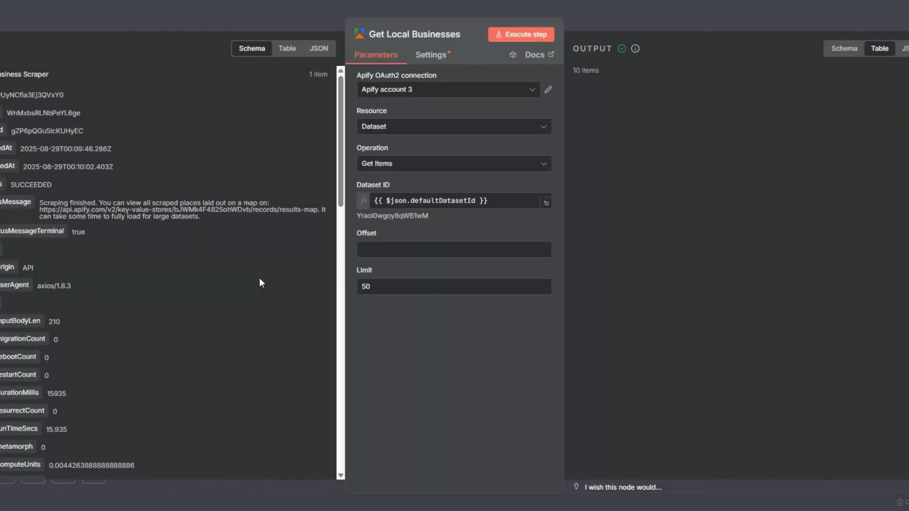
left_click_drag(575, 68, 695, 71)
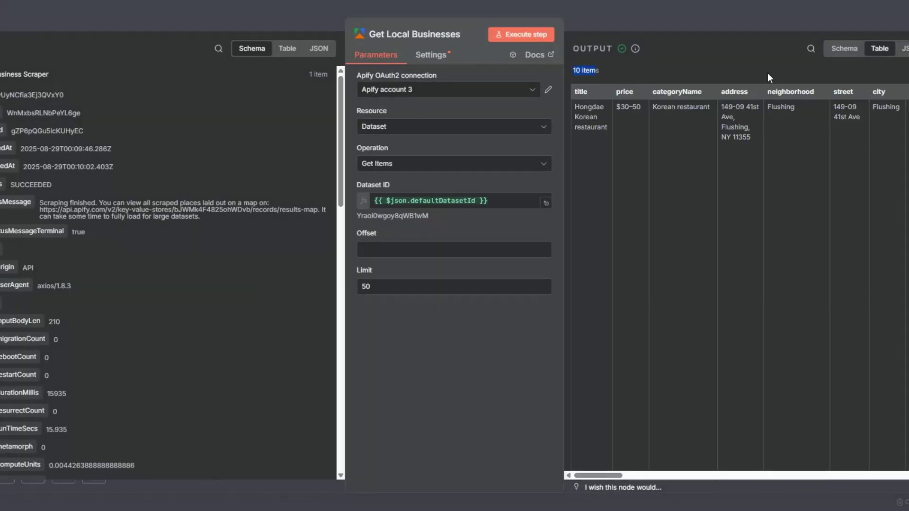
left_click(842, 53)
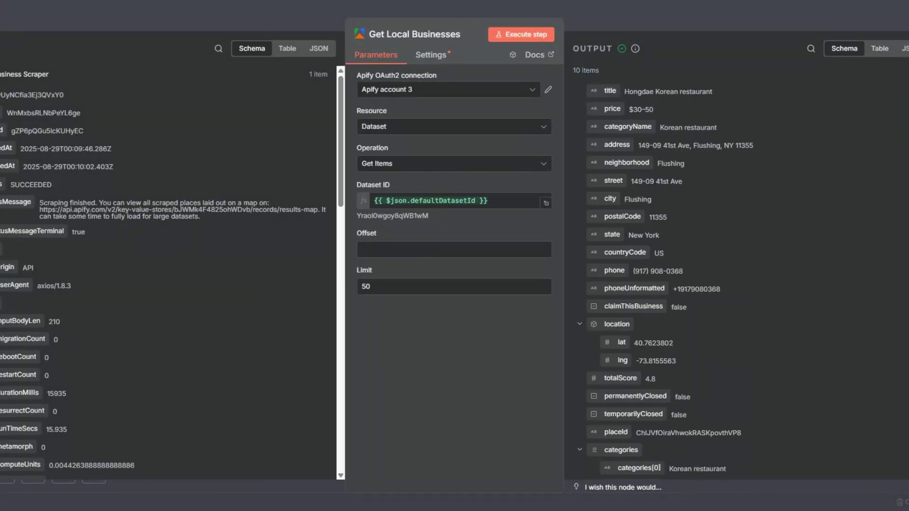
key("Escape")
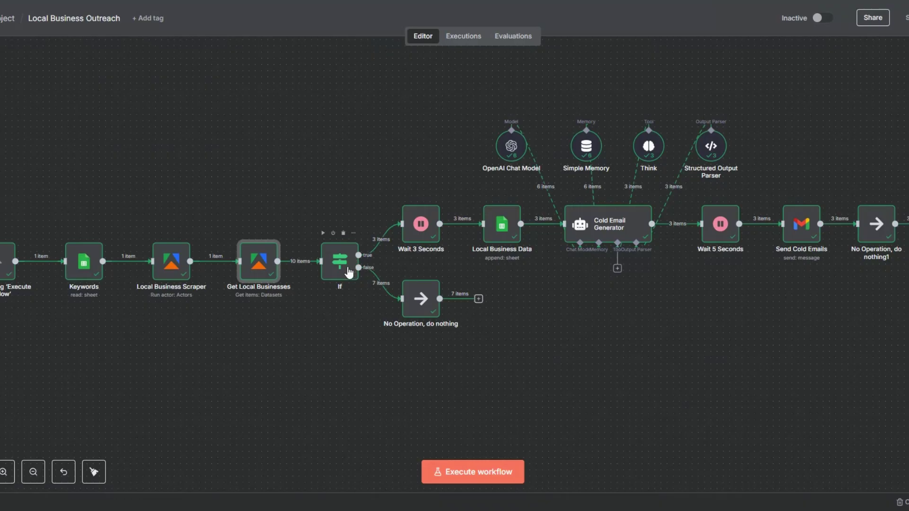
Inspect the If node's conditions and its True Branch output
mouse_move(369, 233)
right_click(333, 267)
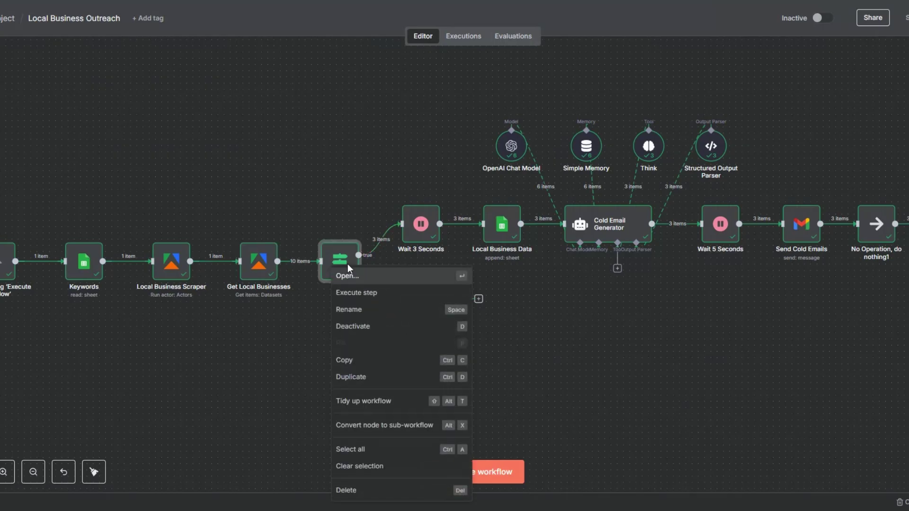
left_click(348, 276)
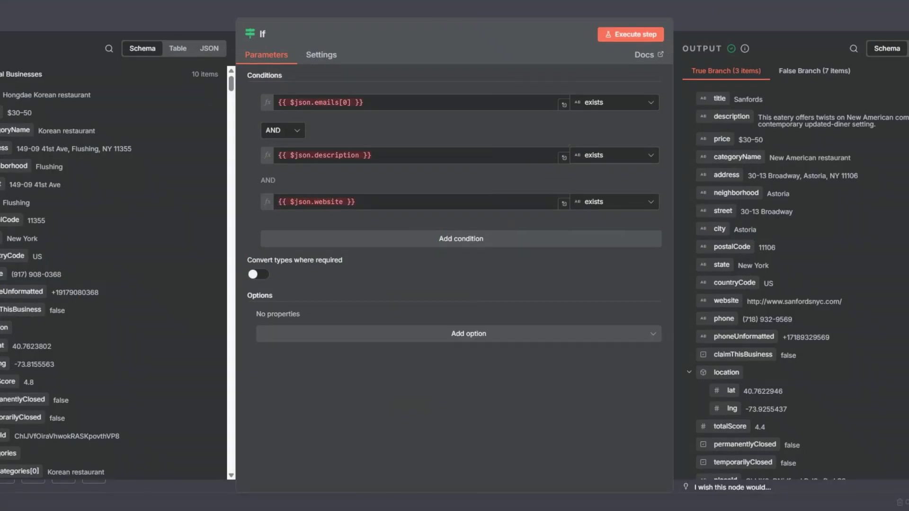
key("Escape")
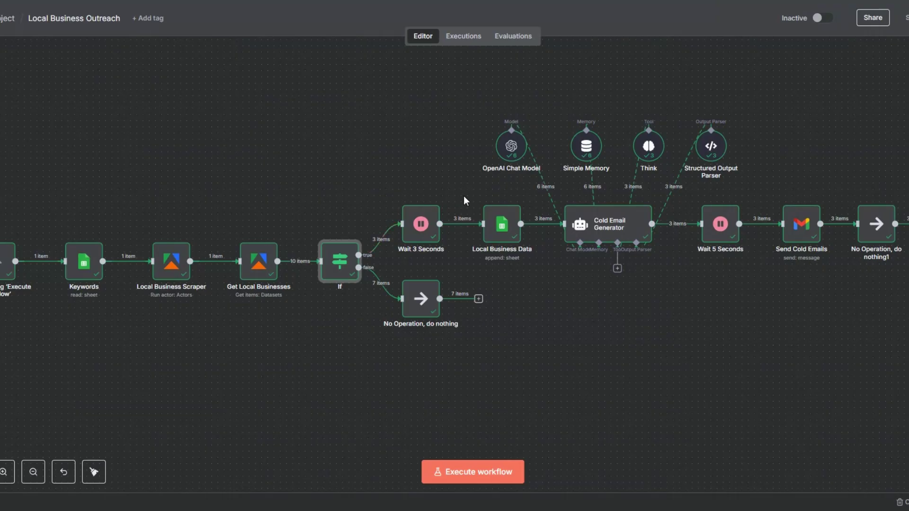
Review the subject lines and email bodies output by the Cold Email Generator node, switching the output to Table view
mouse_move(511, 240)
right_click(601, 235)
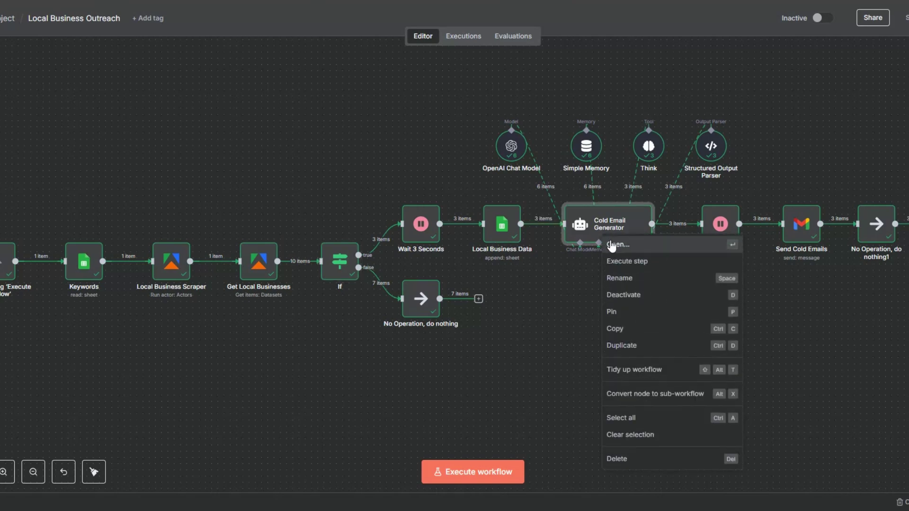
left_click(612, 245)
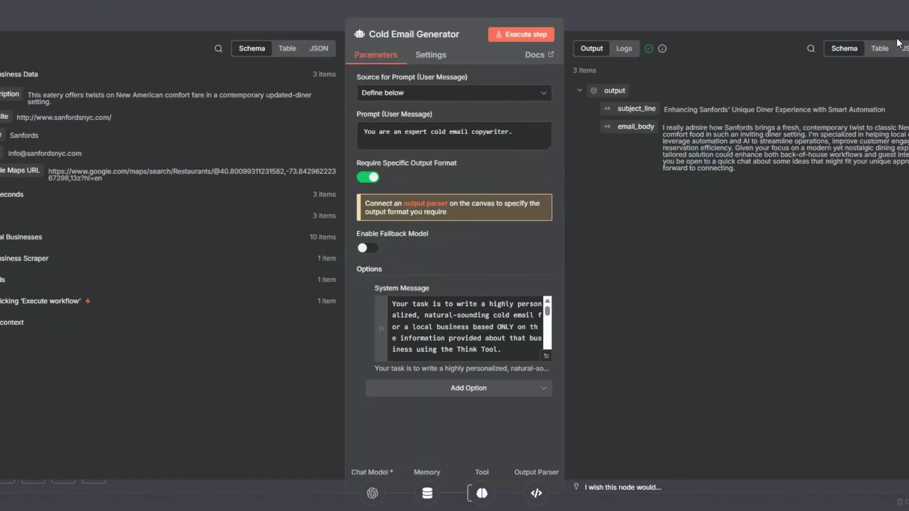
left_click(883, 54)
scroll(773, 218, "down", 2)
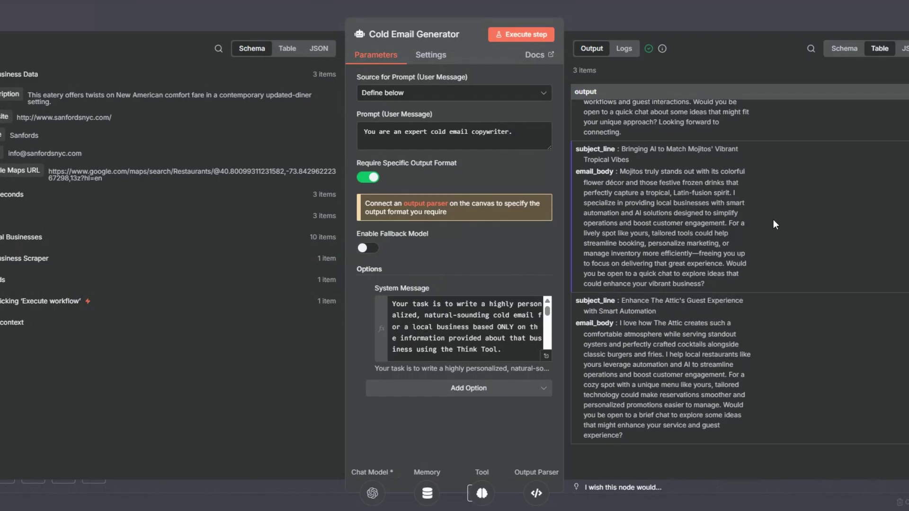
scroll(787, 343, "up", 2)
scroll(787, 343, "down", 2)
scroll(782, 327, "up", 2)
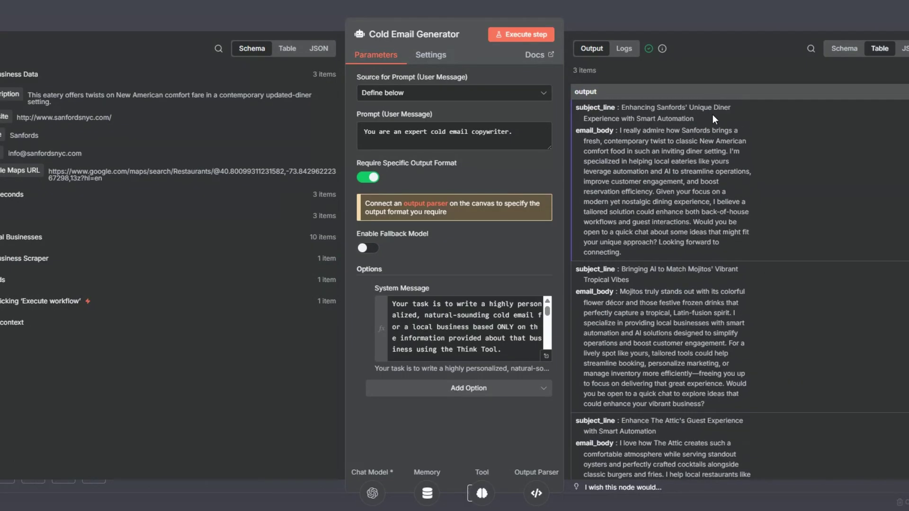
scroll(697, 157, "down", 2)
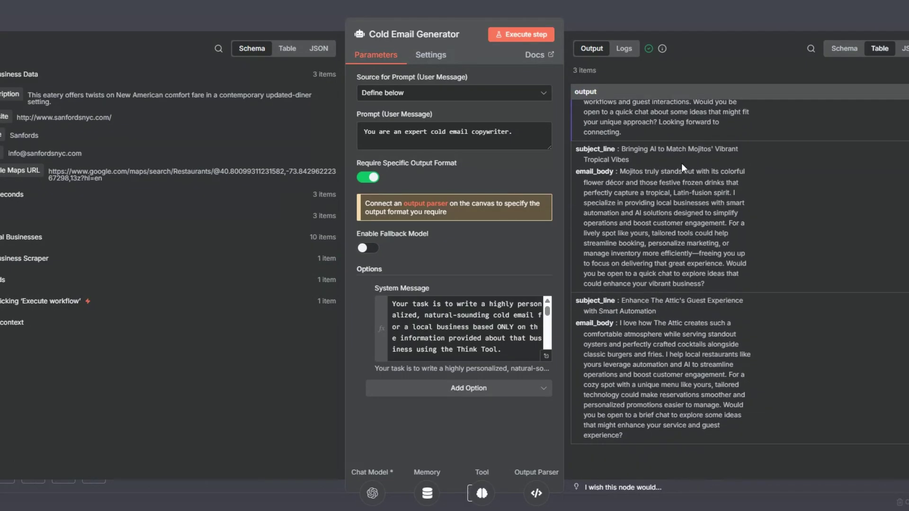
key("Escape")
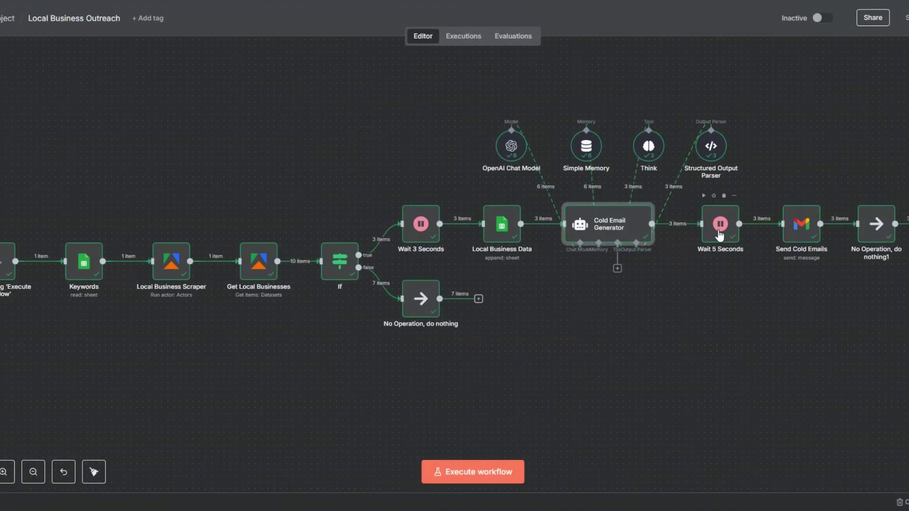
Inspect the Send Cold Emails node's recipient, subject and message mappings and its output
right_click(807, 244)
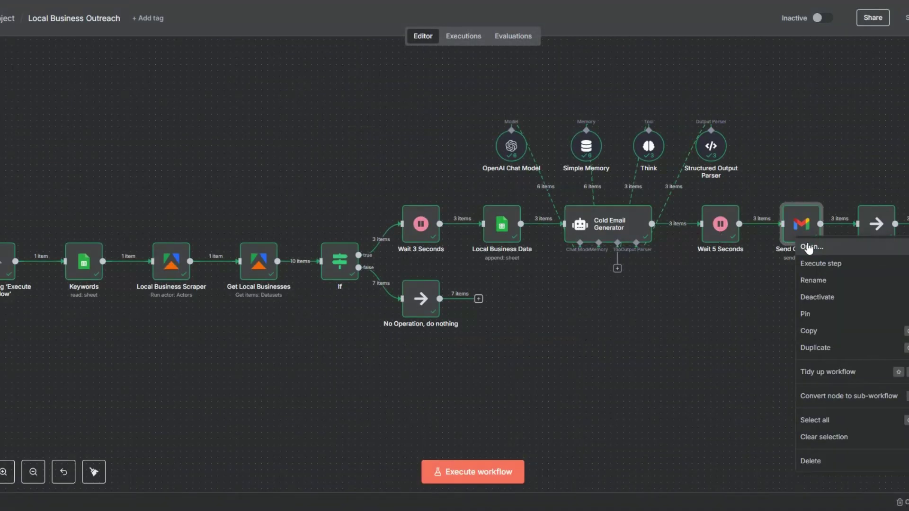
left_click(808, 246)
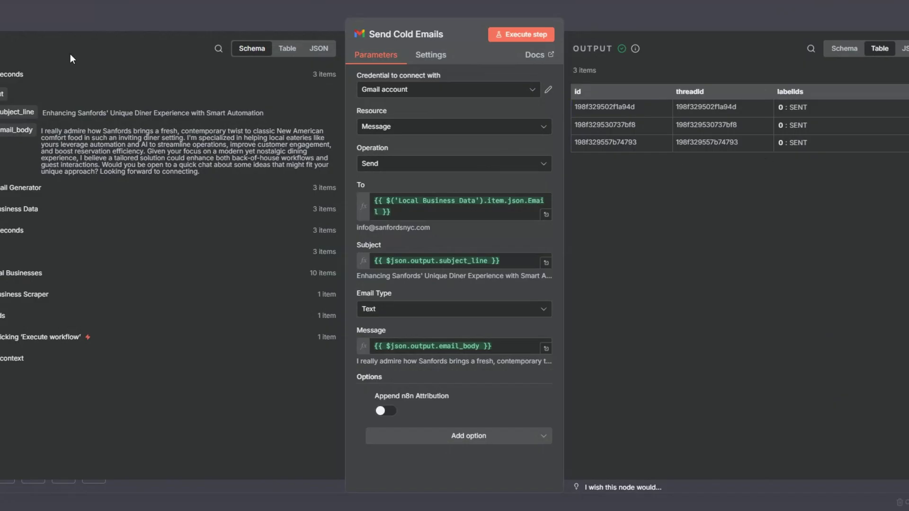
key("Escape")
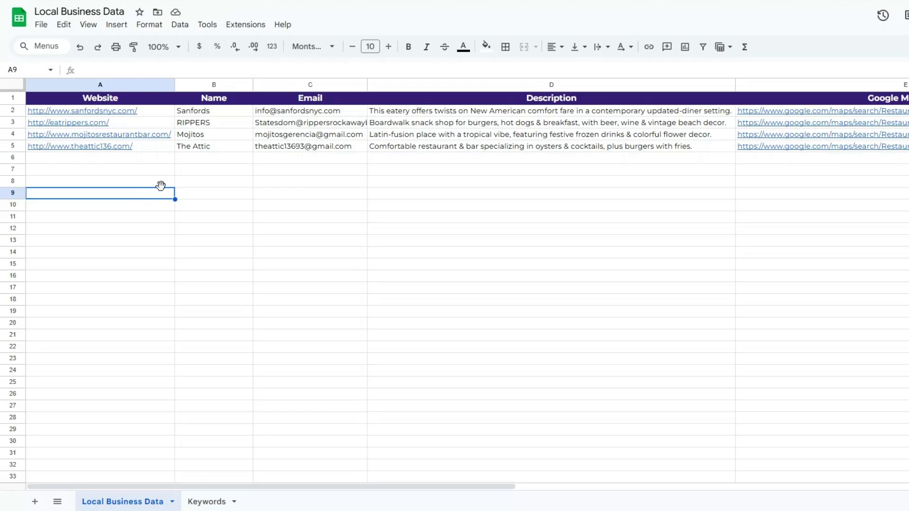
In Google Sheets, check the scraped restaurant rows across the Website, Name, Email, Description and Google Maps columns of the Local Business Data sheet
left_click(223, 186)
left_click(118, 184)
left_click(228, 182)
left_click(313, 181)
left_click(585, 171)
left_click(871, 171)
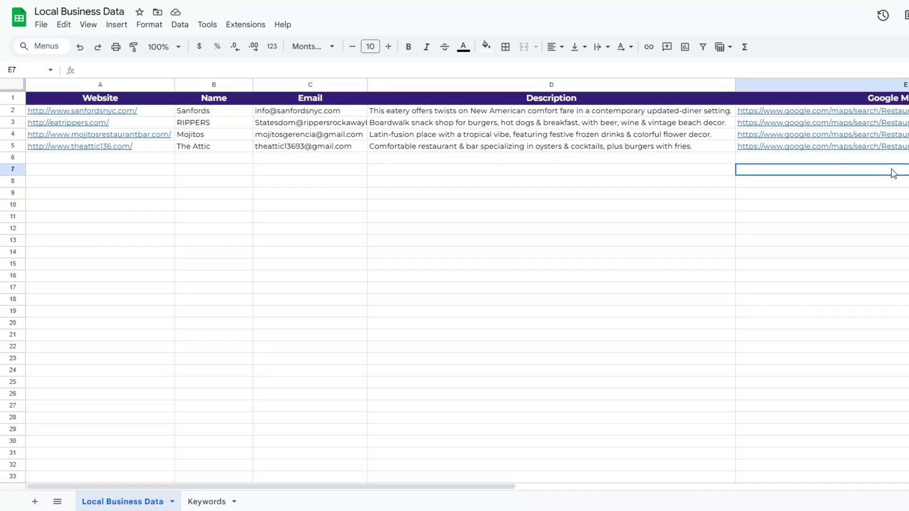